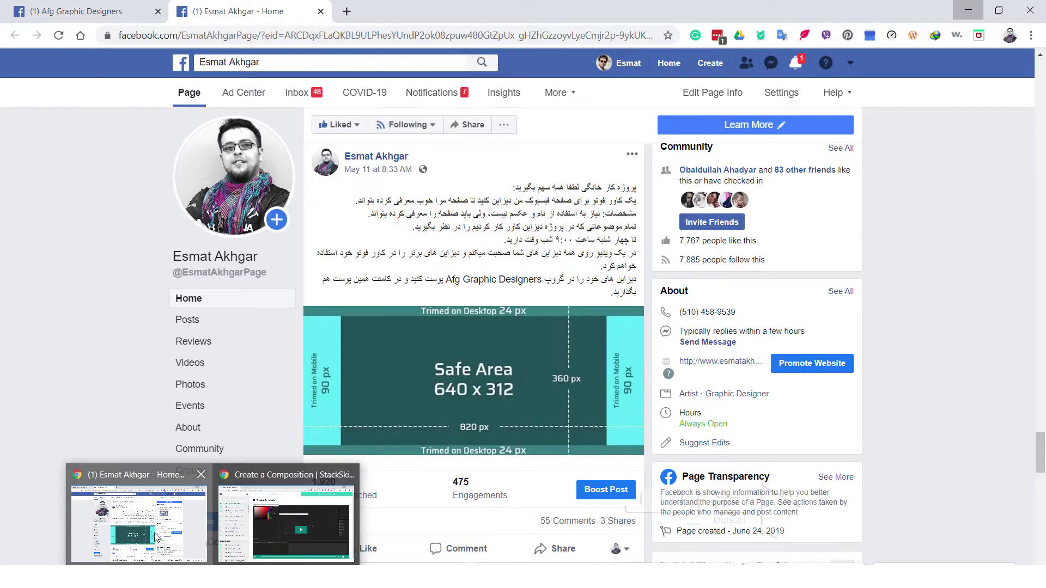
Bring up the Facebook page post showing the 820 × 360 cover template's 640 × 312 safe area.
left_click(153, 534)
scroll(595, 307, "up", 1)
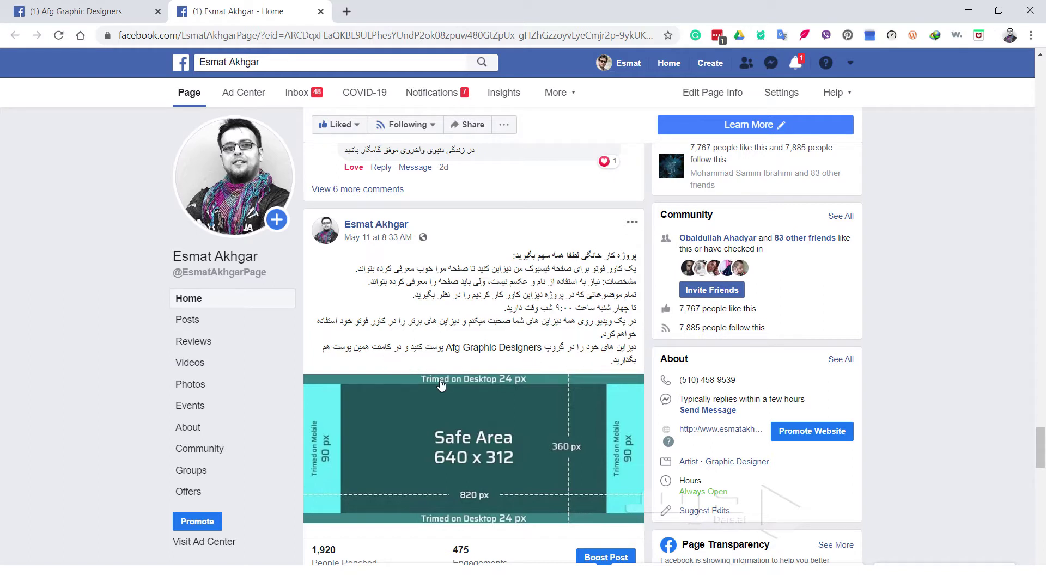
scroll(442, 376, "down", 1)
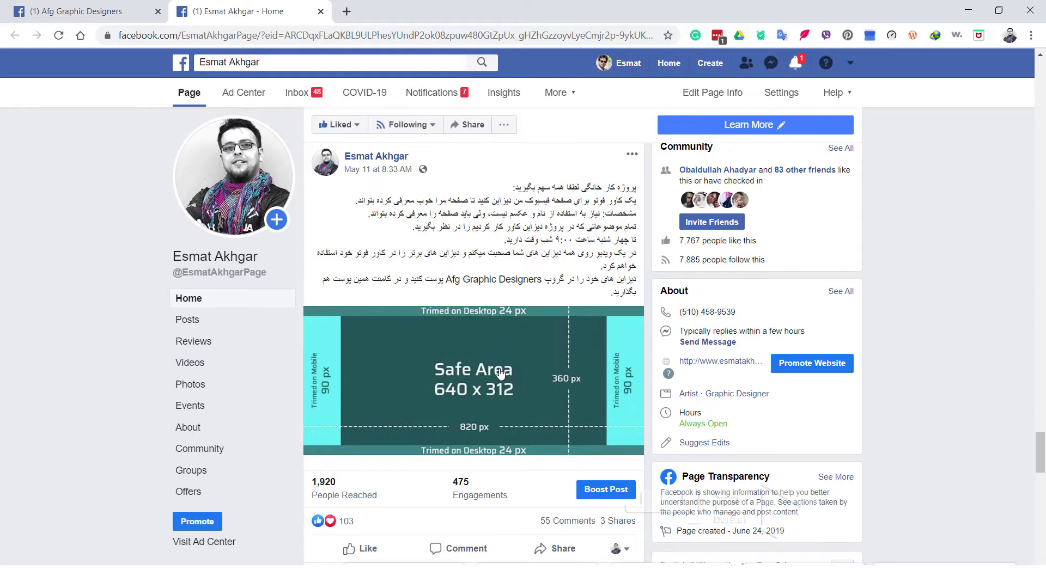
scroll(500, 372, "down", 1)
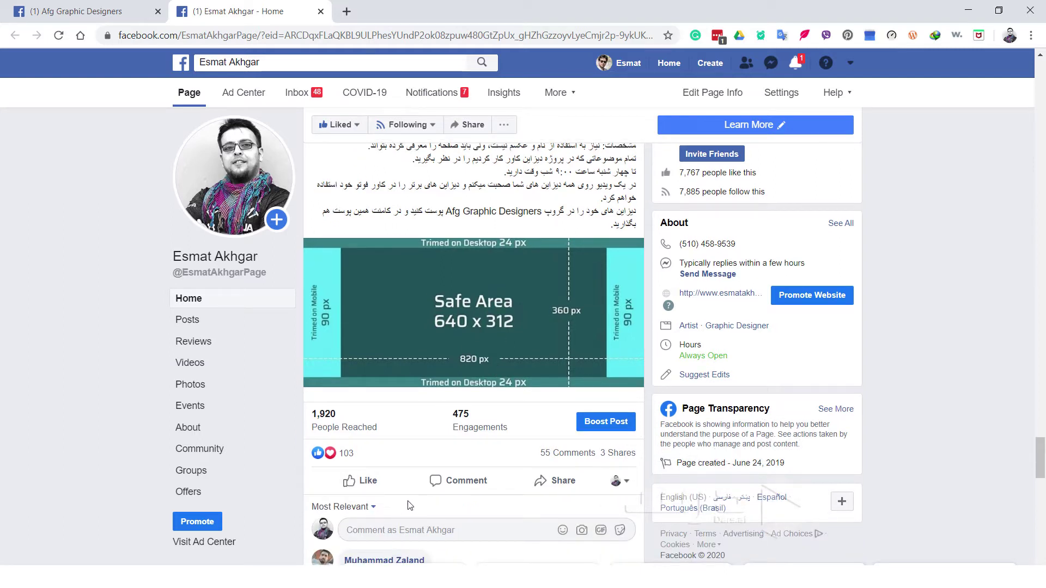
scroll(514, 366, "up", 1)
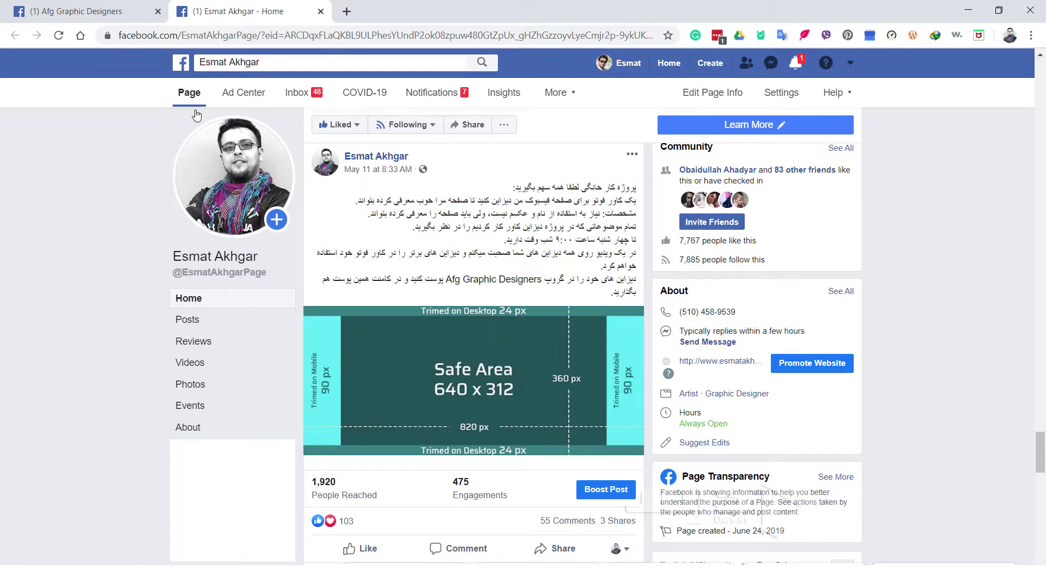
Switch to the Afg Graphic Designers group and scroll down to a member's Facebook cover design post.
left_click(121, 21)
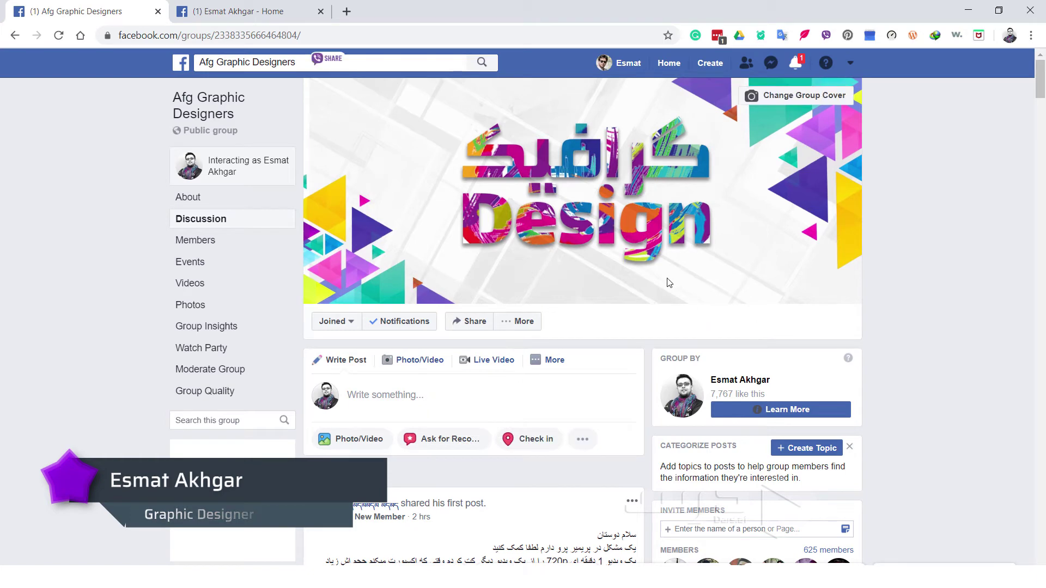
mouse_move(659, 287)
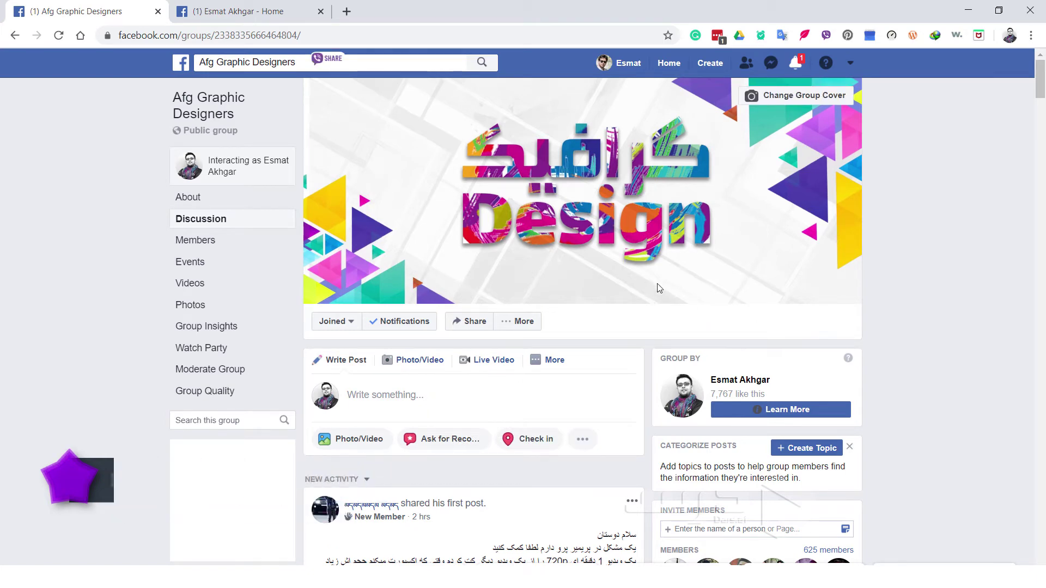
scroll(655, 288, "down", 3)
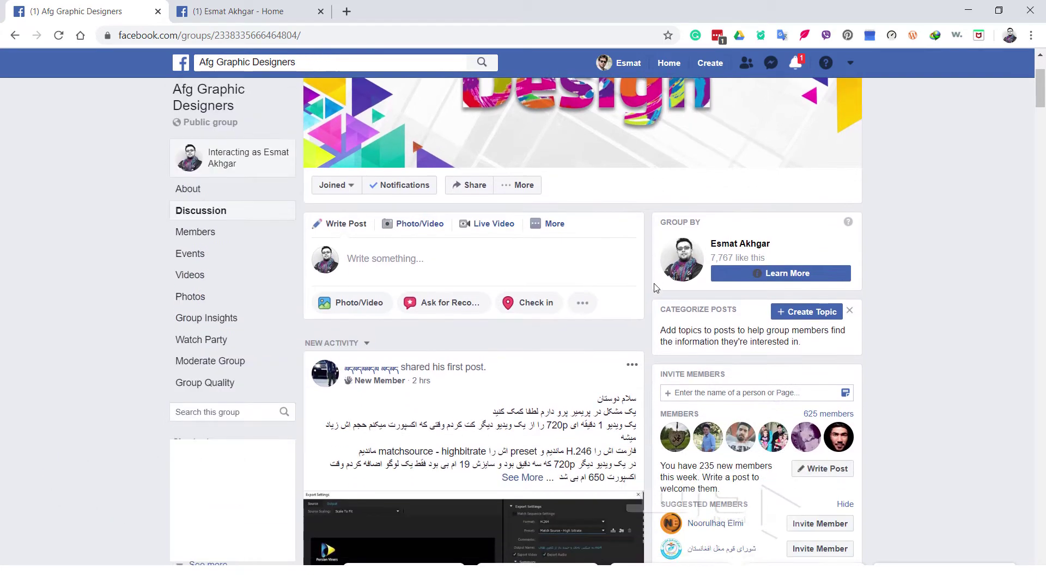
scroll(656, 288, "down", 4)
scroll(656, 290, "down", 1)
scroll(656, 293, "down", 4)
scroll(654, 292, "down", 3)
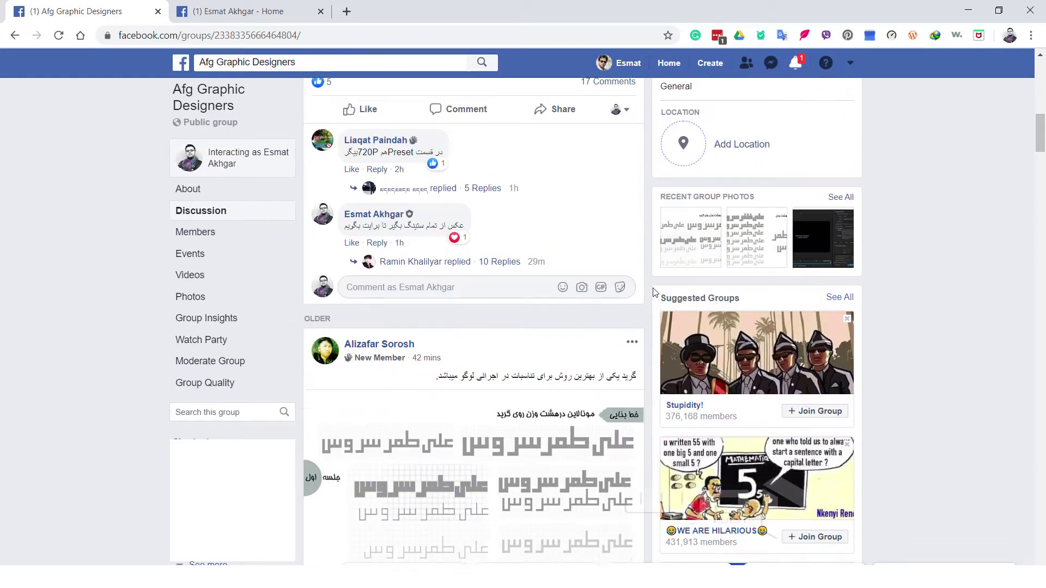
scroll(654, 293, "down", 5)
scroll(654, 292, "down", 3)
scroll(655, 292, "down", 2)
scroll(655, 292, "down", 5)
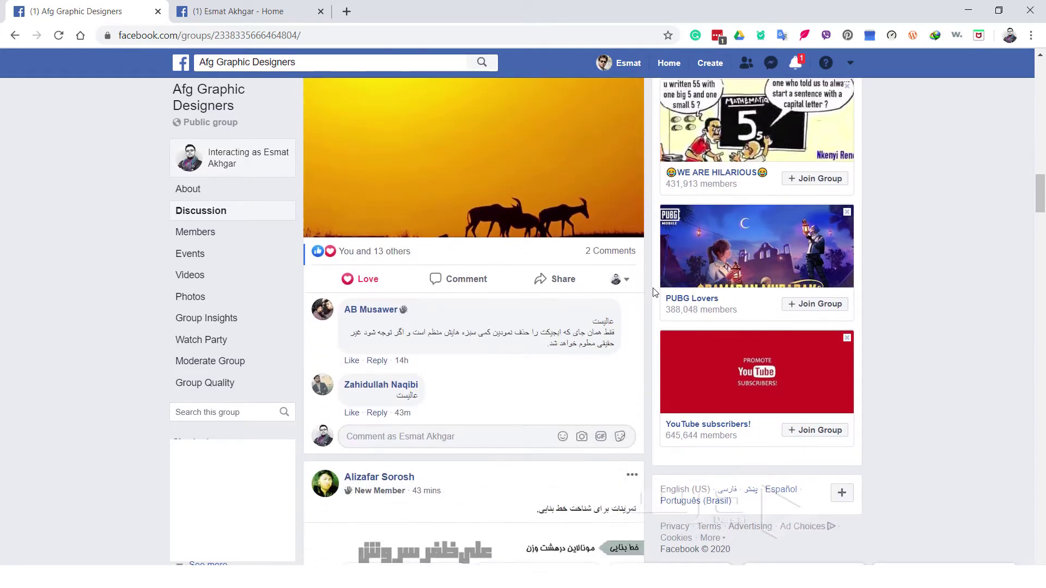
scroll(655, 292, "down", 3)
scroll(654, 292, "down", 2)
scroll(655, 293, "down", 2)
scroll(655, 293, "down", 4)
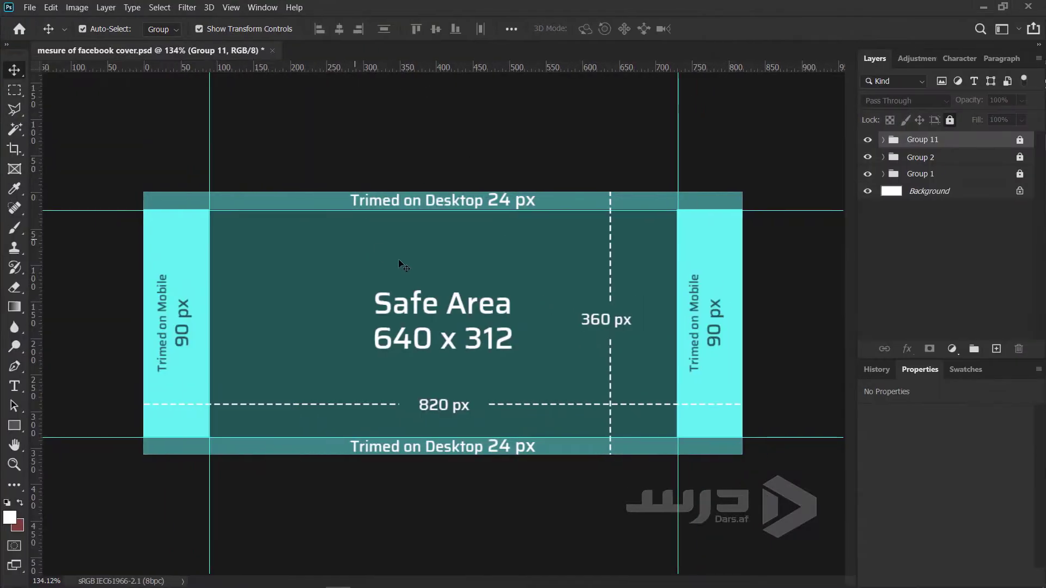
Restore the Photoshop template window from full screen and snap the cover images folder to the left half.
scroll(497, 250, "down", 1)
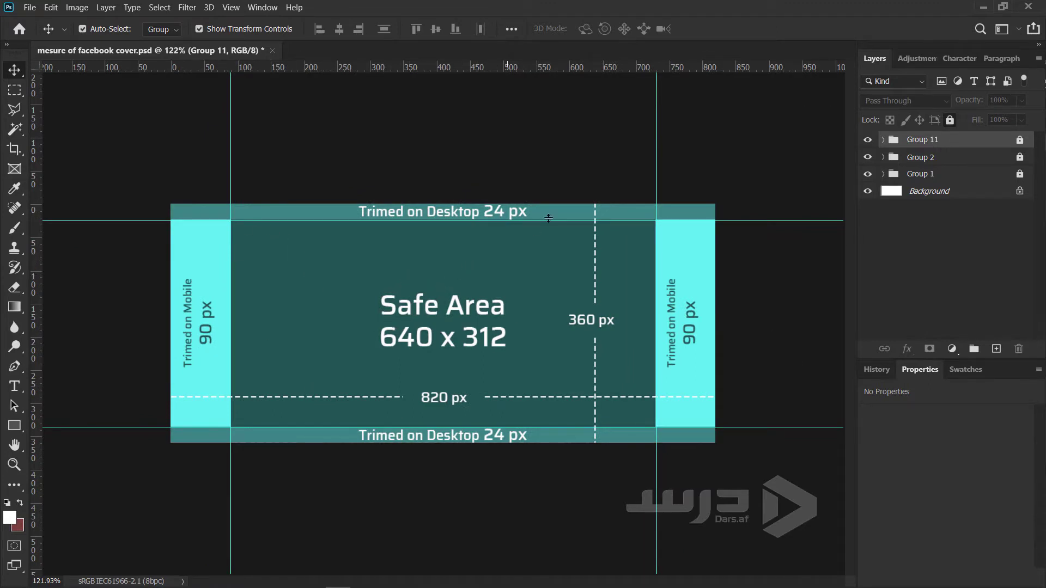
double_click(392, 8)
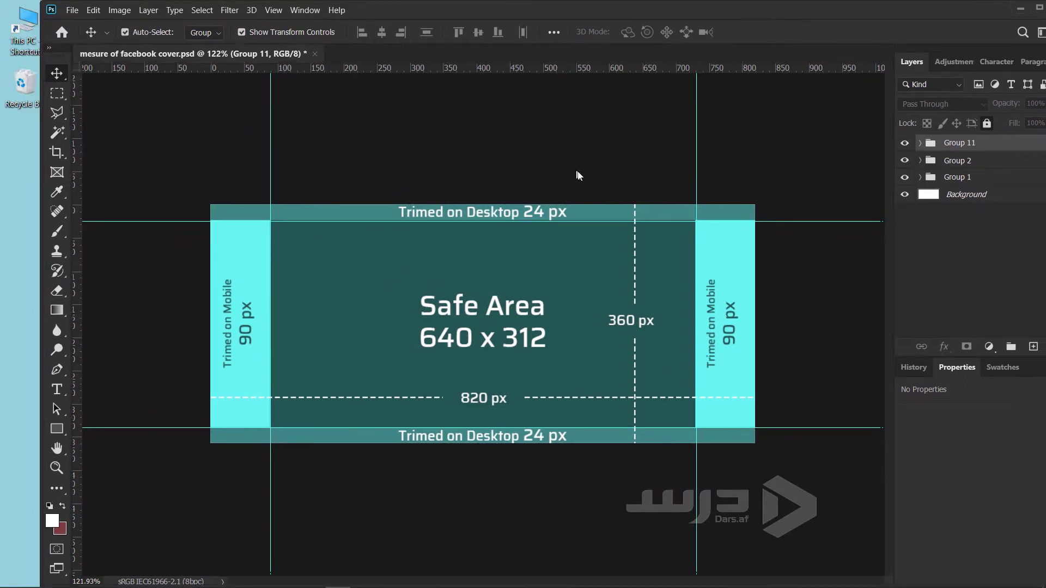
left_click_drag(392, 9, 617, 188)
left_click_drag(632, 85, 0, 93)
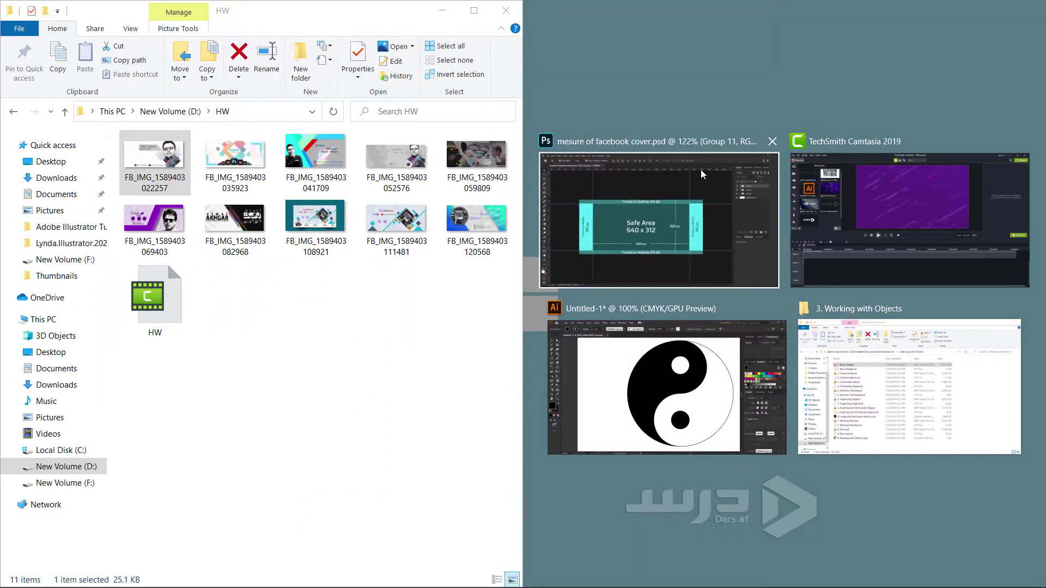
left_click(701, 169)
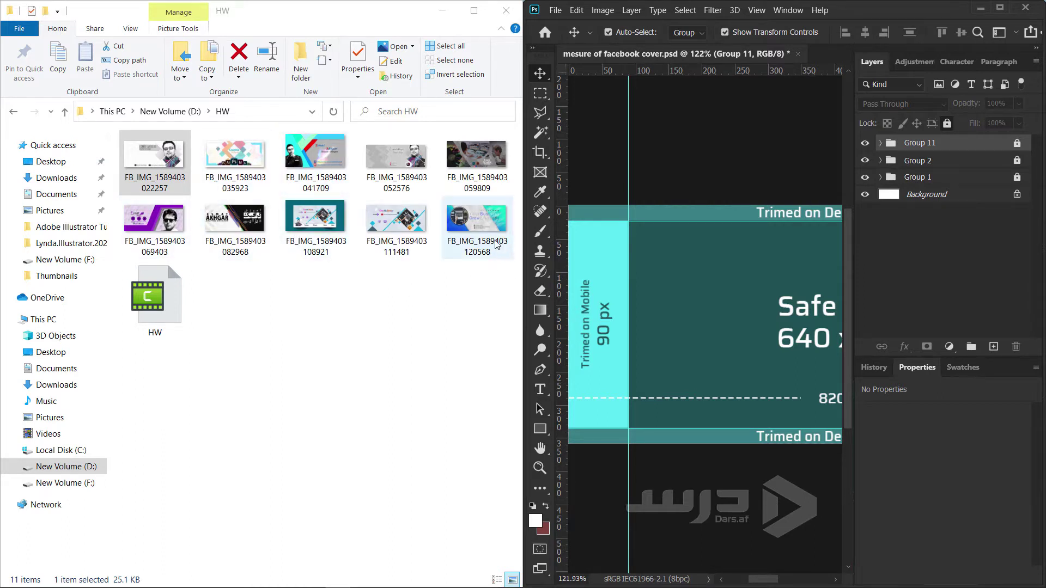
mouse_move(476, 221)
left_mouse_down()
mouse_move(702, 294)
mouse_move(658, 303)
left_mouse_up()
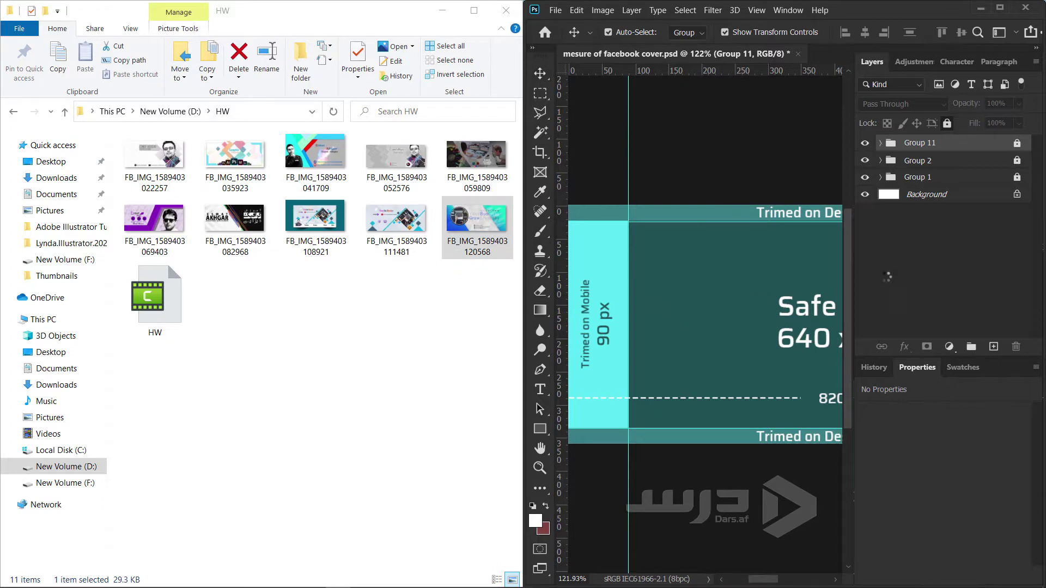
left_click(999, 7)
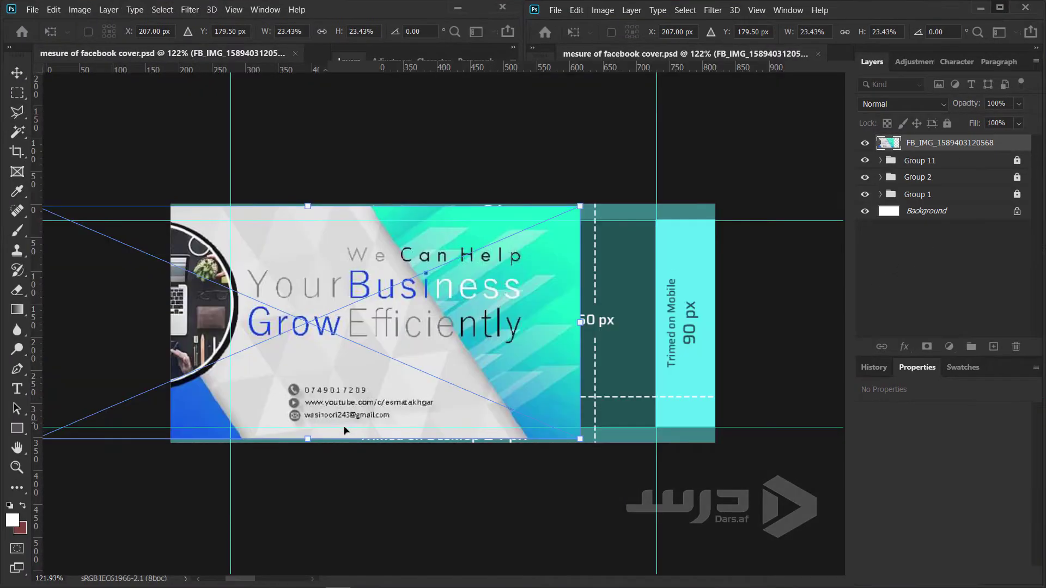
Position the placed cover to fill the 820 px frame and commit the placement.
left_click_drag(463, 365, 579, 331)
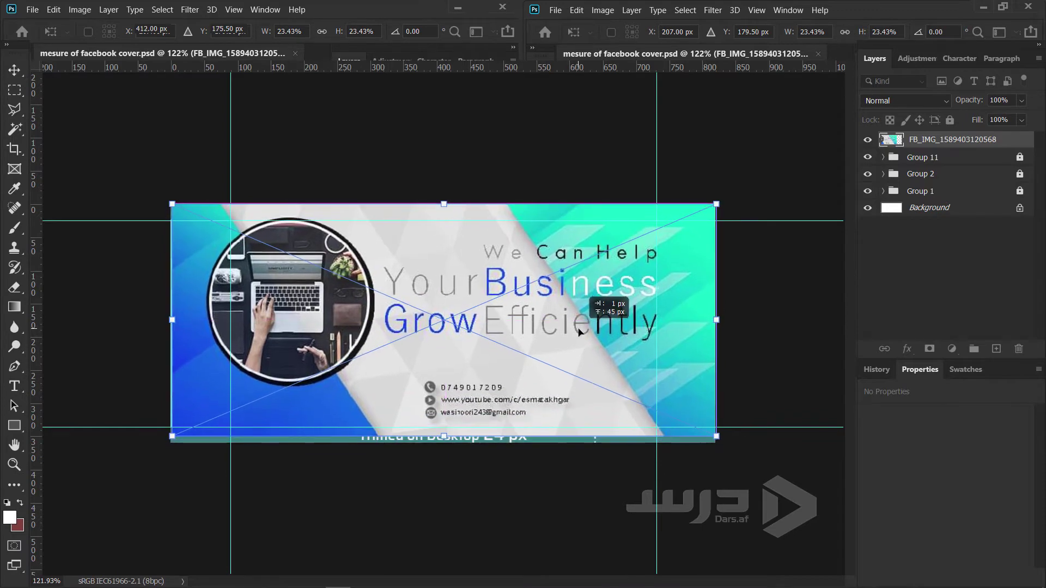
left_click_drag(579, 330, 578, 333)
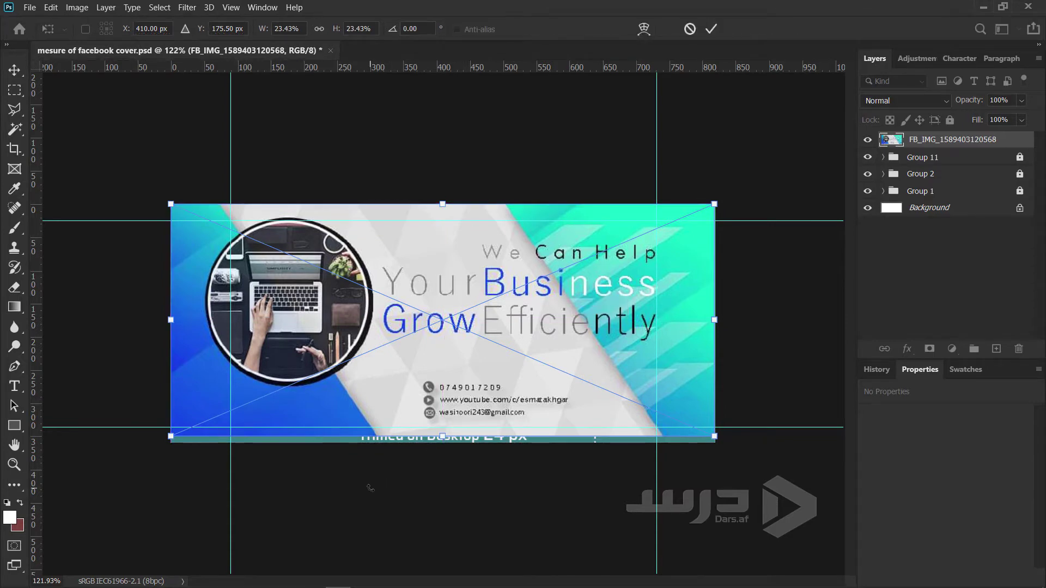
key("Return")
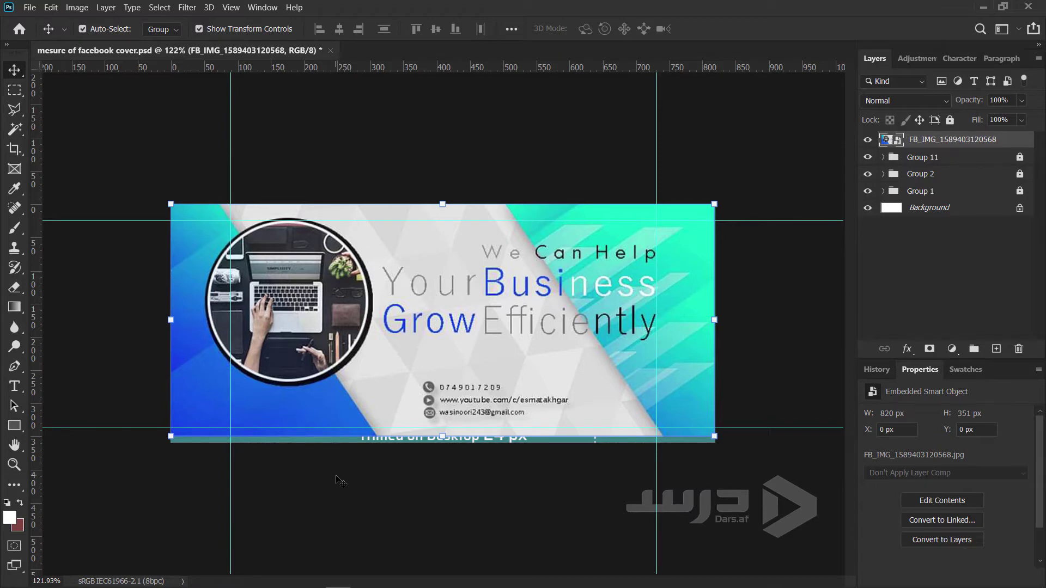
Shift the banner down to compare against the template, move it back up, and zoom to inspect.
mouse_move(454, 351)
left_mouse_down()
mouse_move(434, 428)
mouse_move(443, 538)
mouse_move(433, 521)
left_mouse_up()
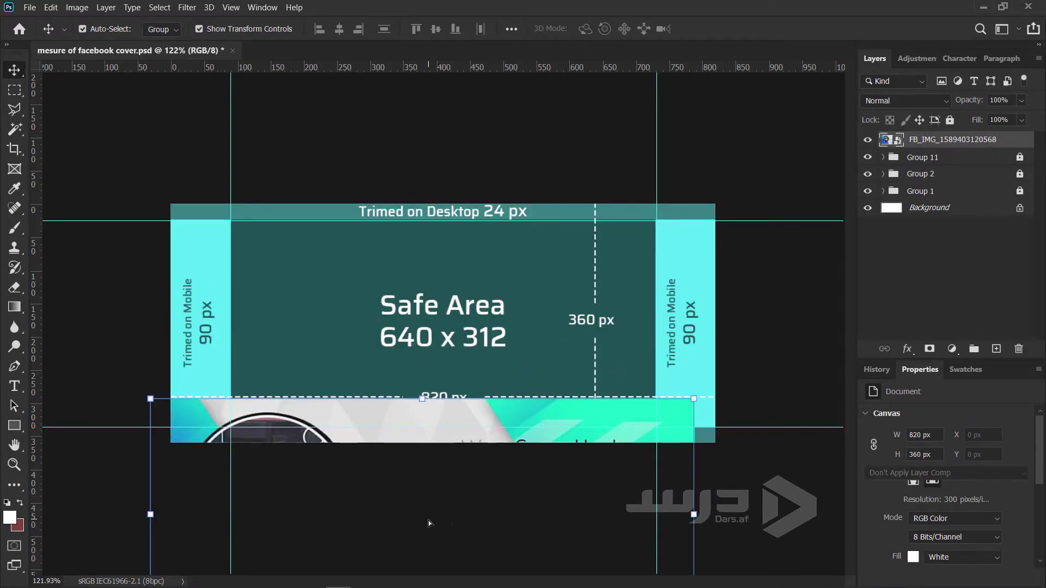
mouse_move(430, 406)
left_mouse_down()
mouse_move(483, 359)
mouse_move(478, 302)
mouse_move(498, 289)
mouse_move(477, 222)
left_mouse_up()
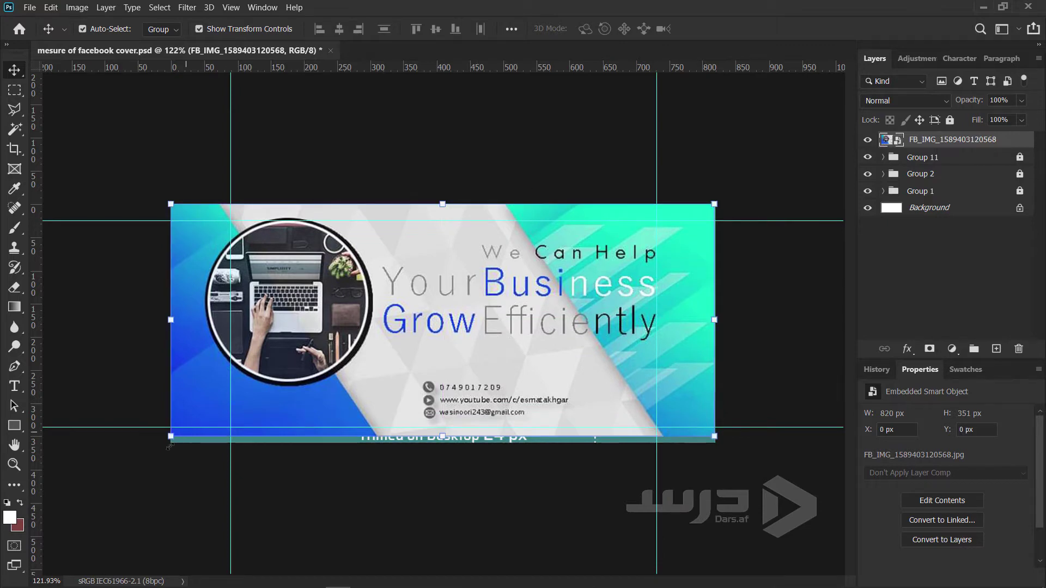
scroll(179, 510, "up", 3)
scroll(196, 512, "up", 2)
scroll(212, 513, "up", 2)
scroll(211, 513, "up", 2)
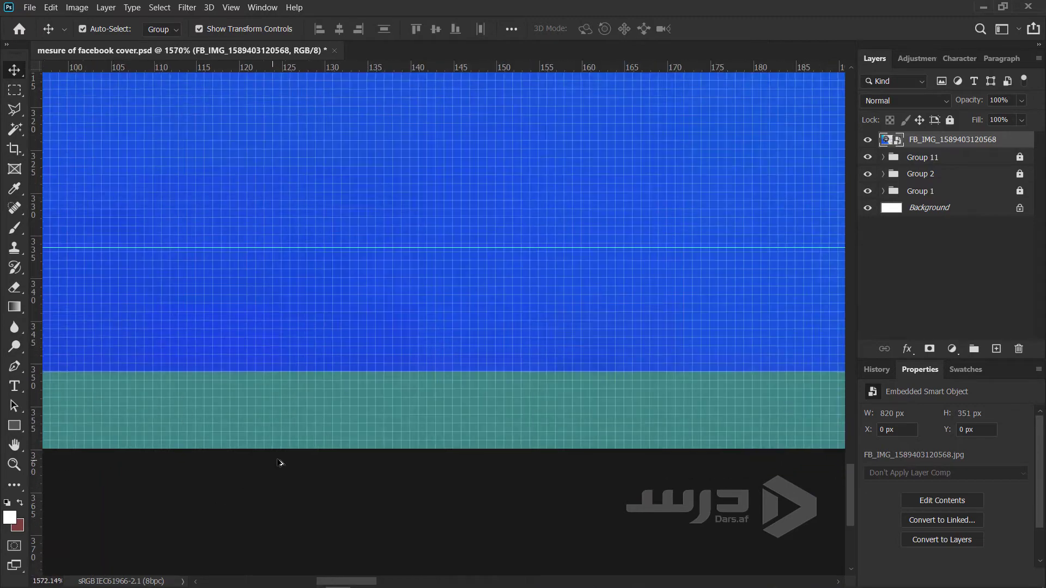
scroll(300, 421, "up", 2)
scroll(327, 403, "up", 1)
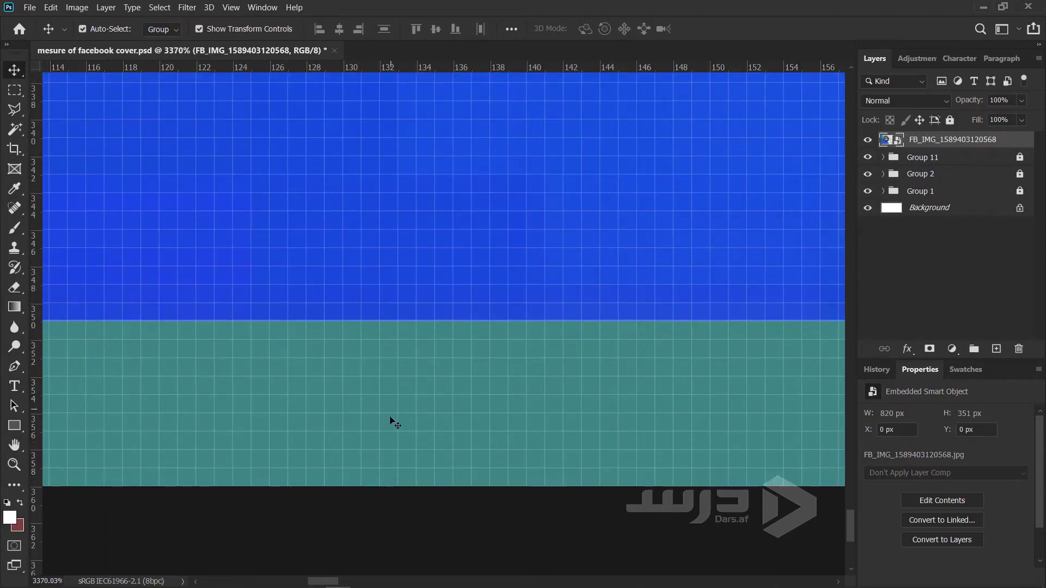
scroll(414, 460, "down", 4)
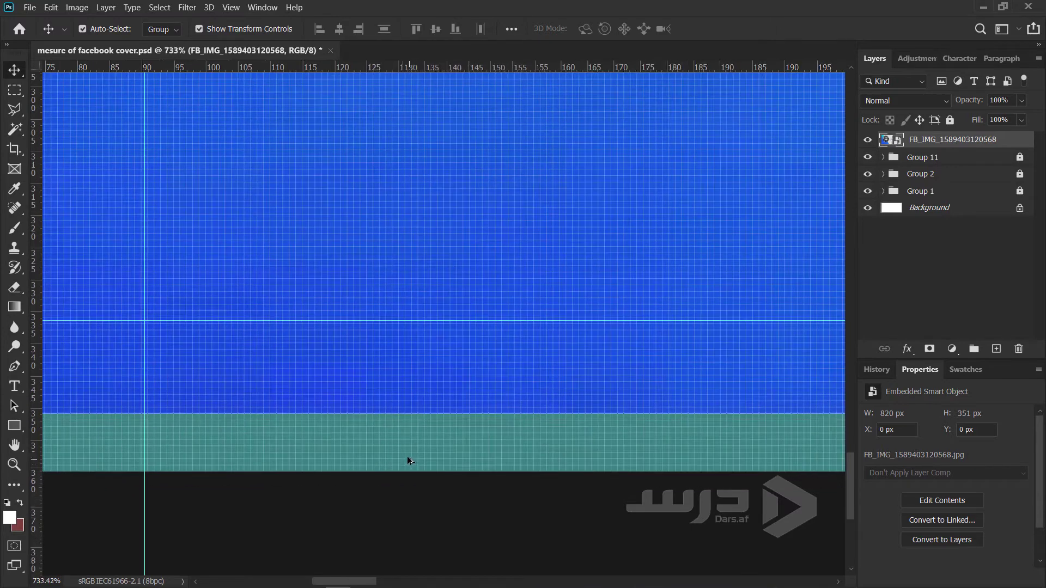
scroll(407, 458, "down", 2)
scroll(403, 444, "down", 2)
scroll(395, 430, "down", 1)
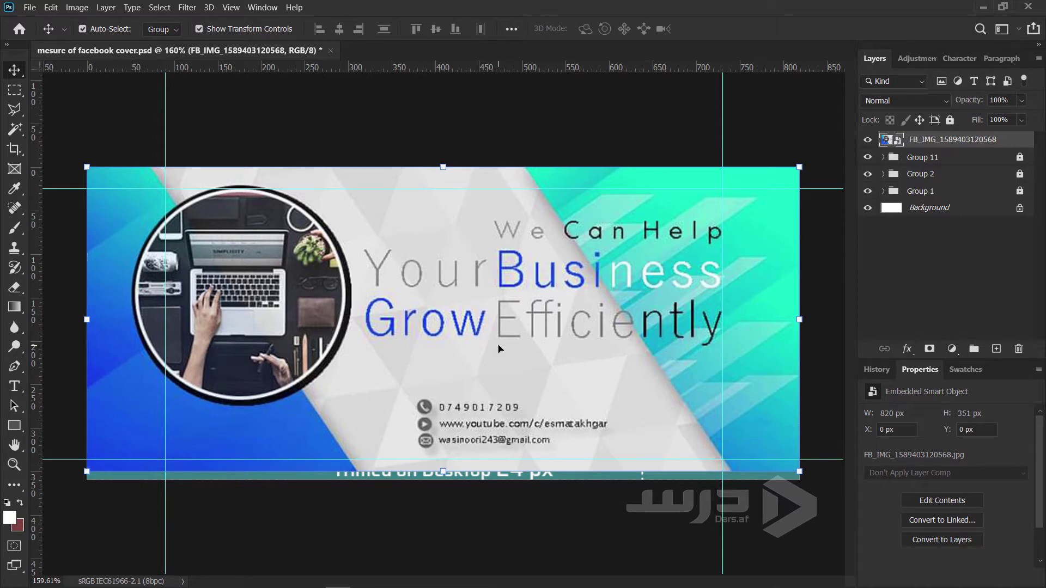
Nudge the cover, move it aside to check the safe-area guides, then undo back to 0, 0.
left_click_drag(497, 346, 496, 355)
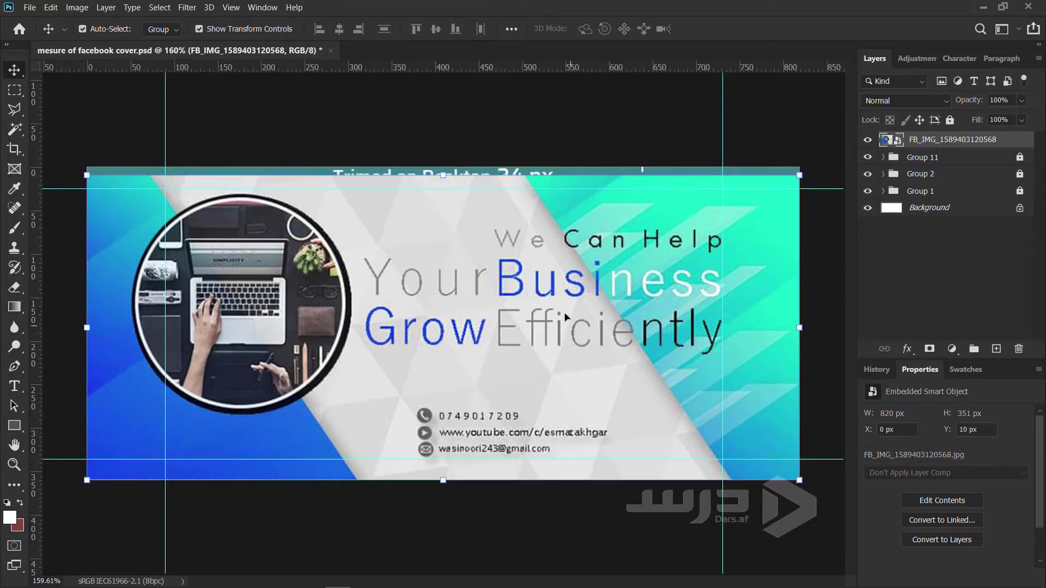
key("shift+Up")
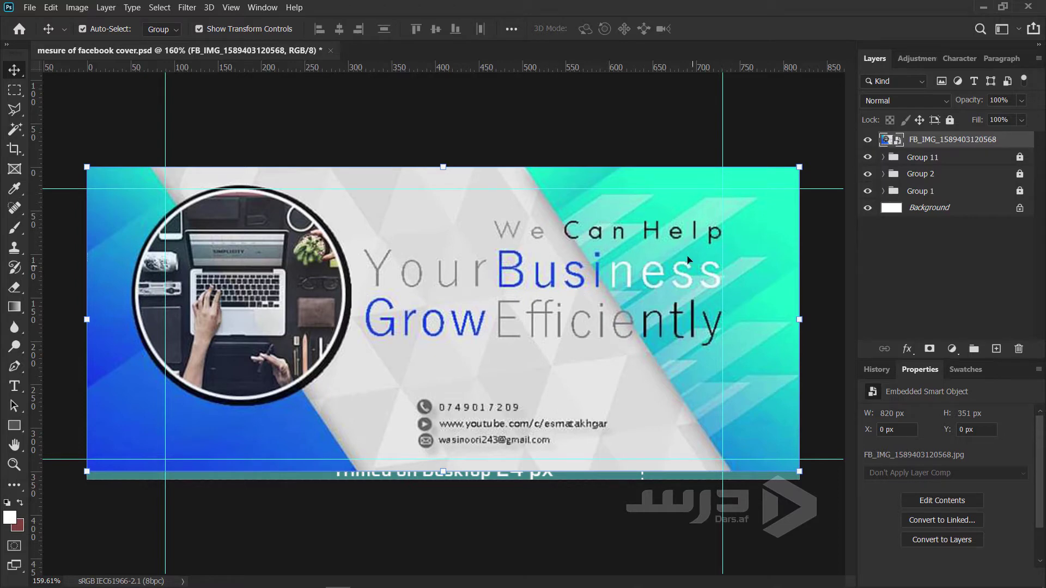
mouse_move(656, 248)
left_mouse_down()
mouse_move(587, 451)
mouse_move(558, 468)
mouse_move(573, 472)
mouse_move(585, 450)
mouse_move(549, 367)
mouse_move(511, 333)
mouse_move(570, 392)
left_mouse_up()
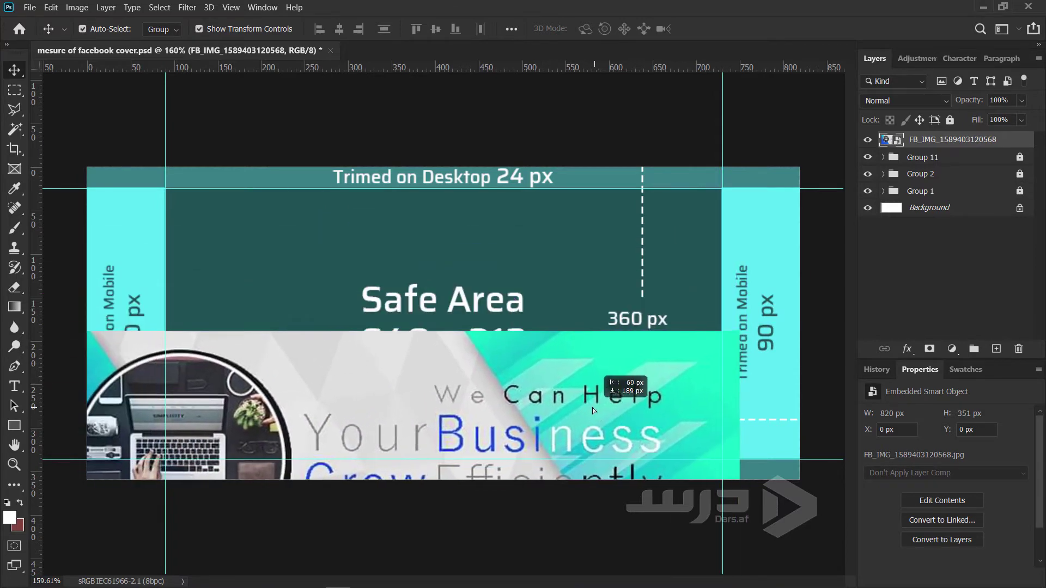
key("ctrl+z")
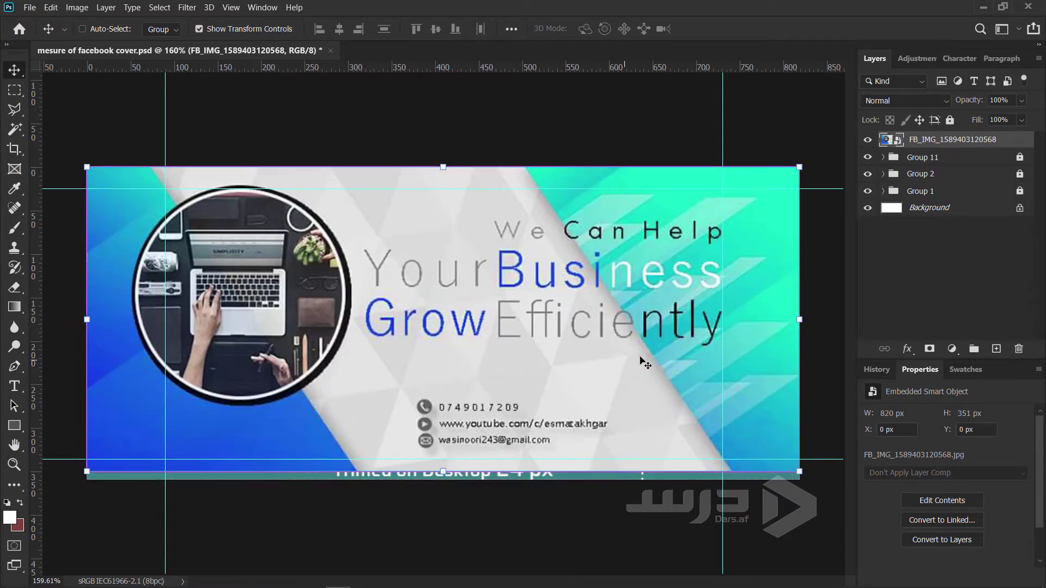
mouse_move(1006, 119)
left_mouse_down()
mouse_move(989, 119)
mouse_move(1038, 117)
left_mouse_up()
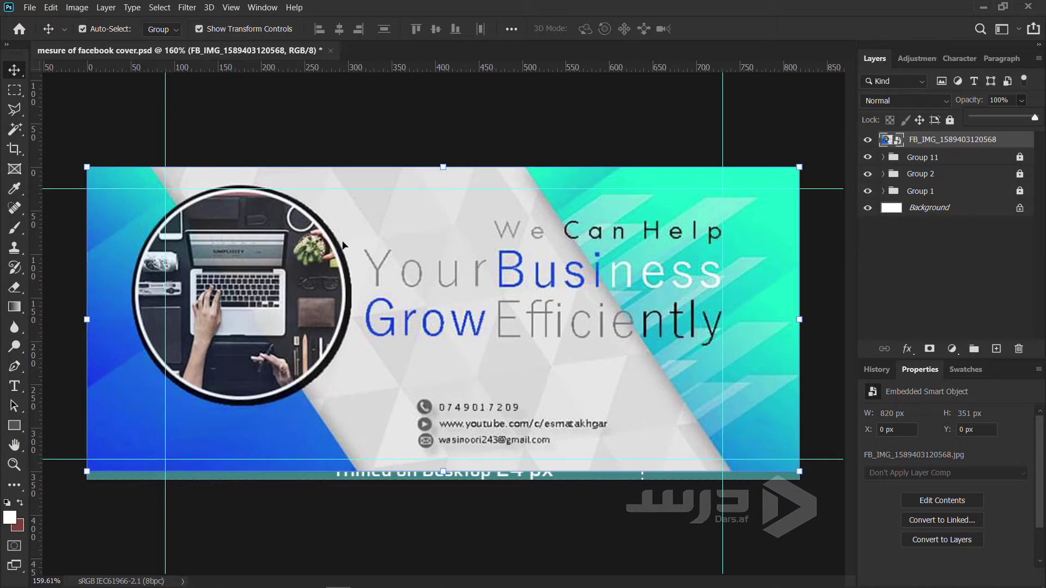
left_click_drag(343, 246, 330, 247)
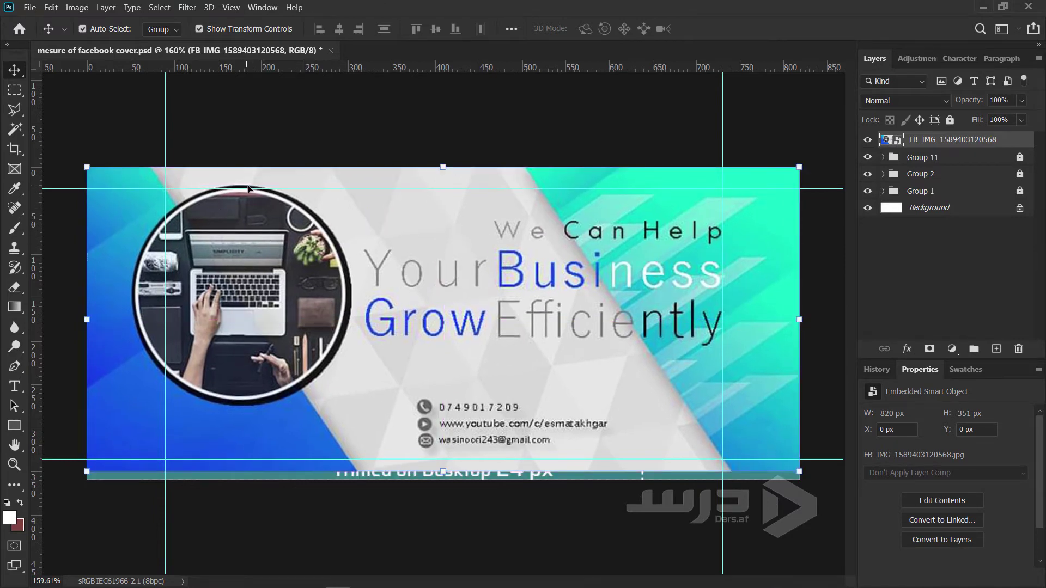
scroll(244, 186, "up", 3)
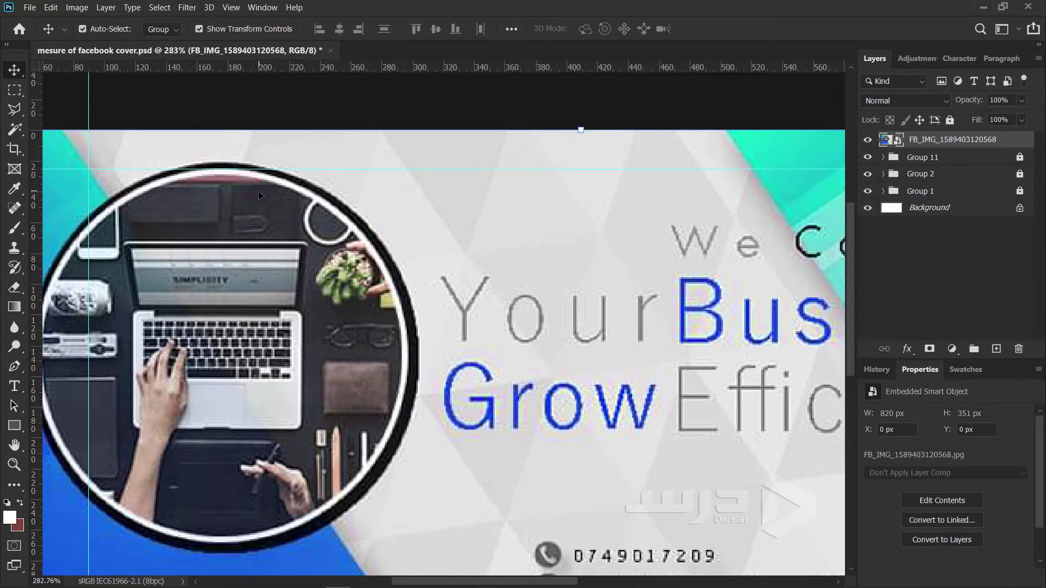
scroll(278, 206, "down", 2)
scroll(268, 206, "down", 1)
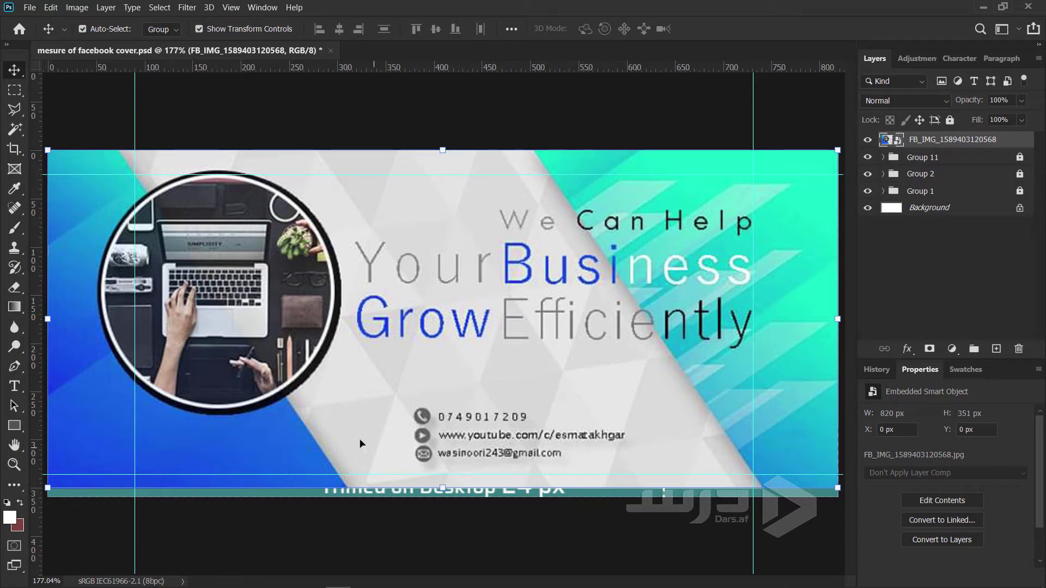
Resize the cover image proportionally to 23.43% width and height, and apply the transform.
left_click_drag(442, 488, 438, 501)
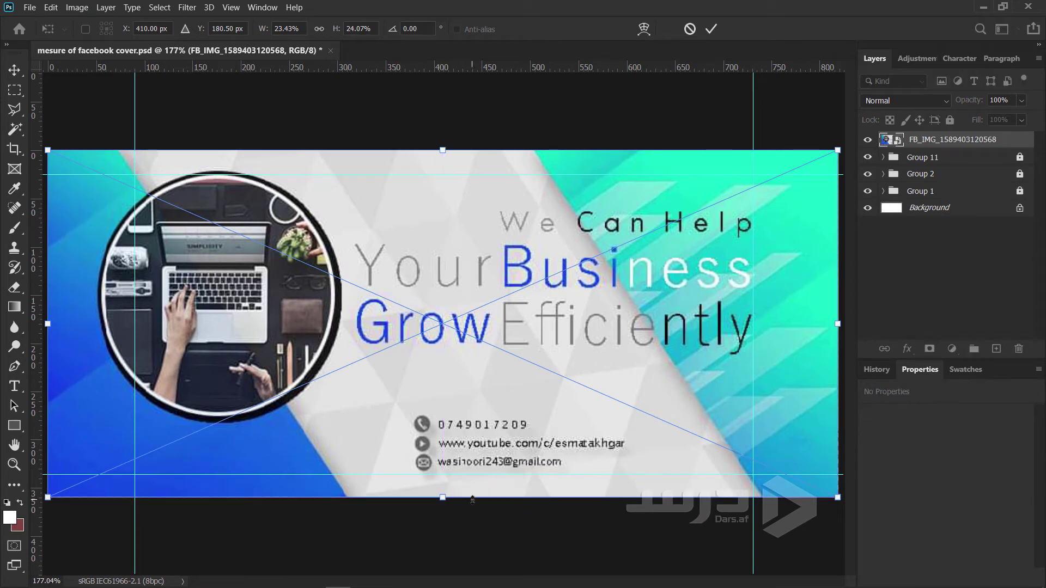
left_click_drag(471, 505, 470, 495)
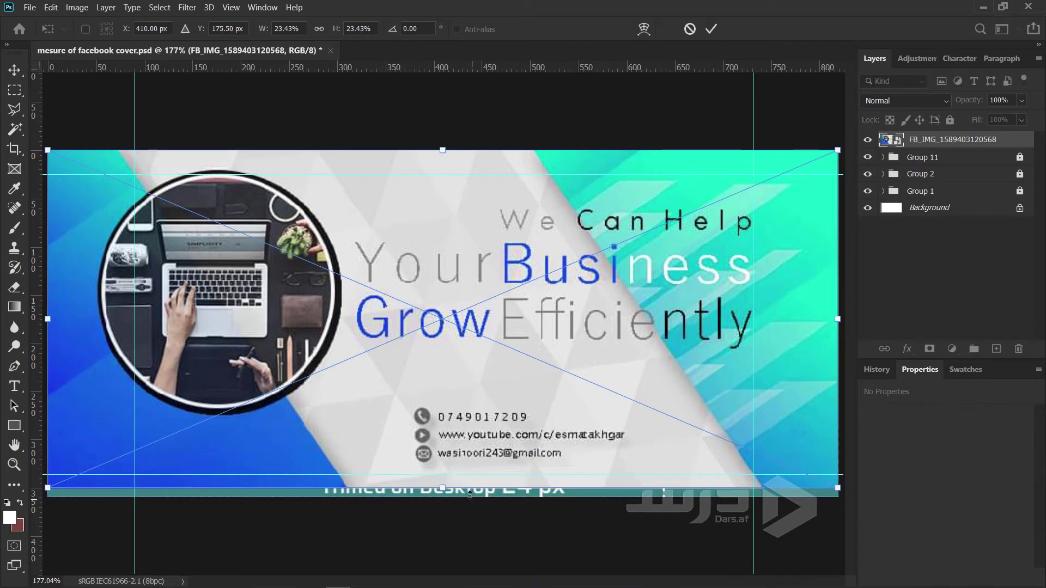
key("Return")
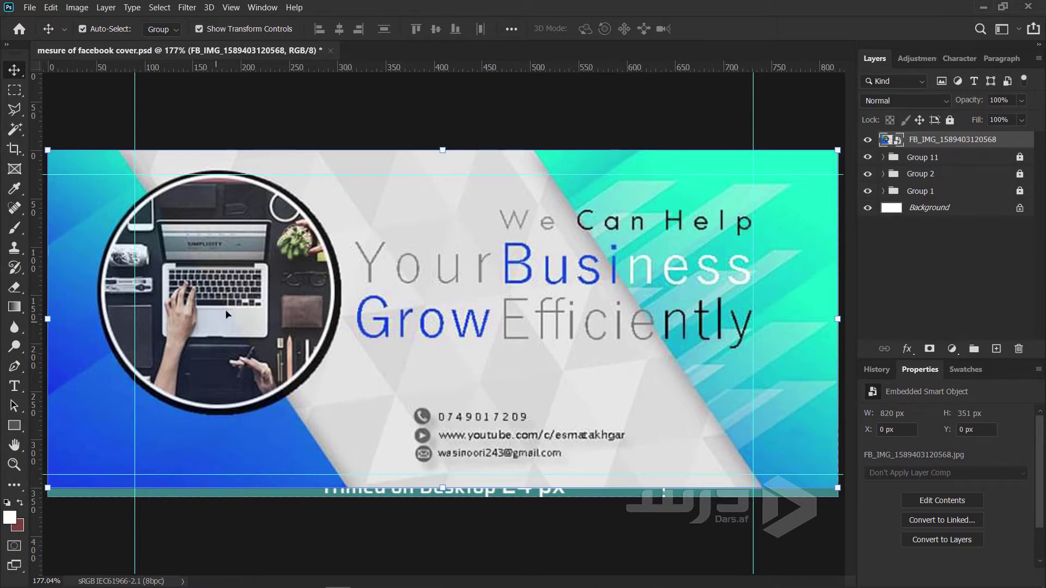
Zoom in near the top guide and back out to review the resized cover, then switch to Adobe Color.
scroll(203, 169, "up", 5)
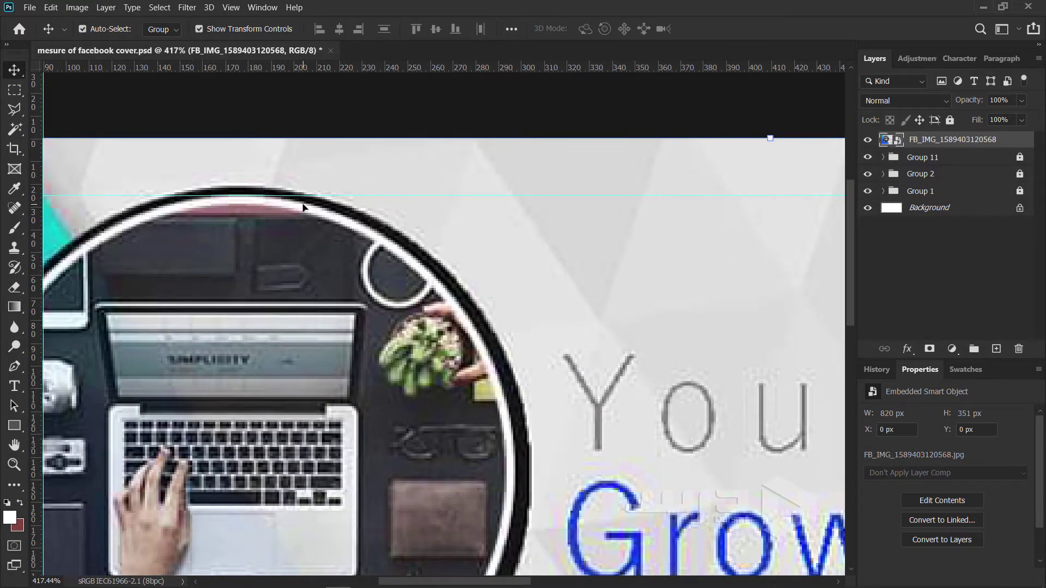
scroll(301, 209, "down", 3)
scroll(300, 208, "down", 1)
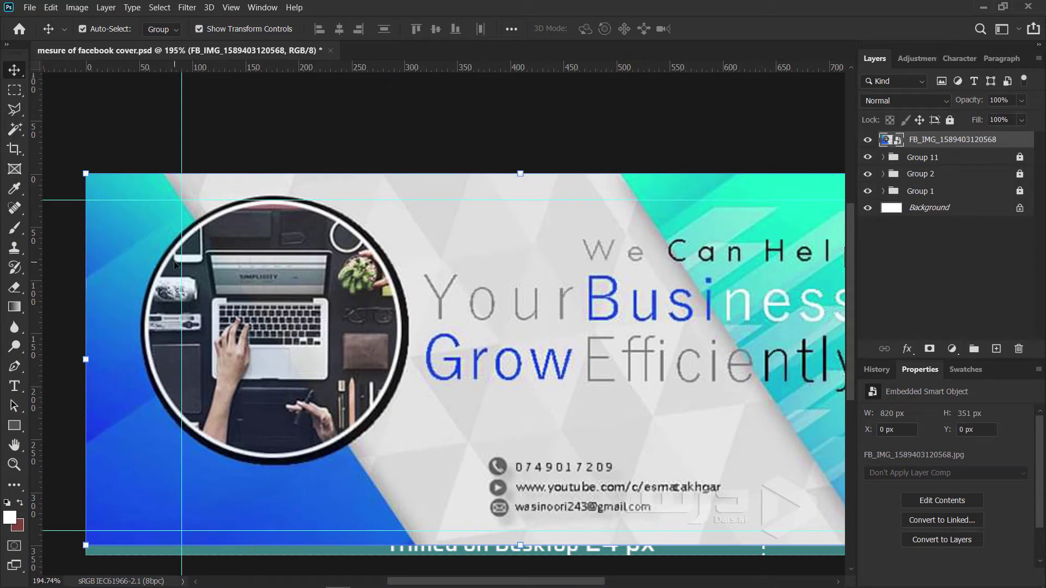
scroll(161, 358, "down", 1)
scroll(161, 358, "down", 1)
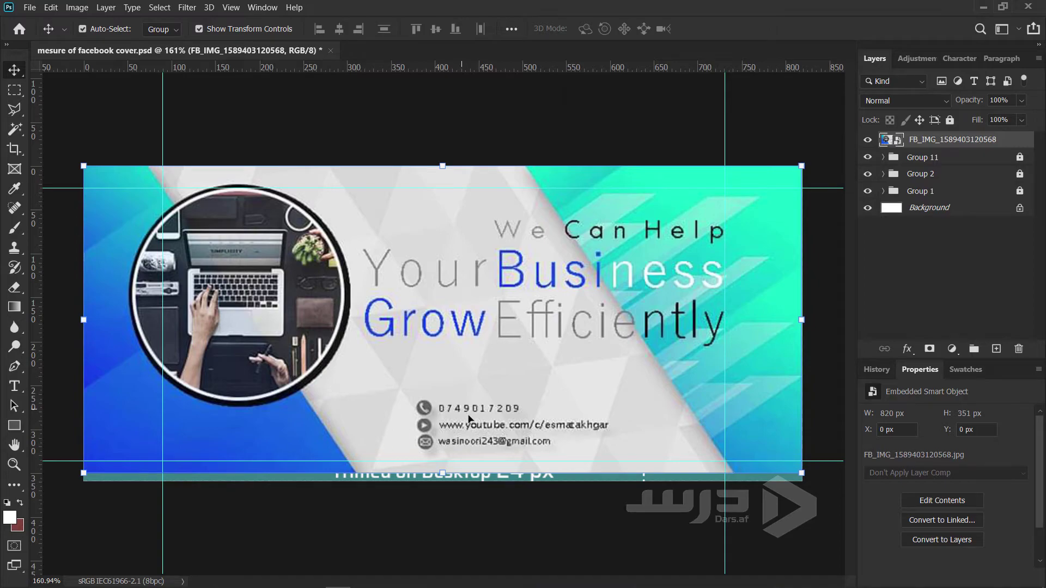
key("alt+Tab")
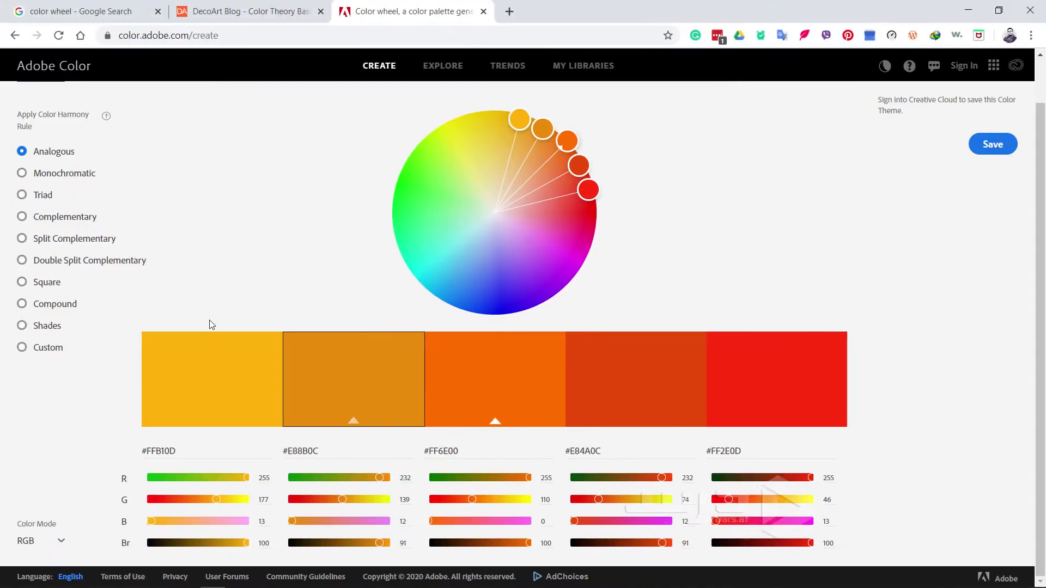
left_click(22, 196)
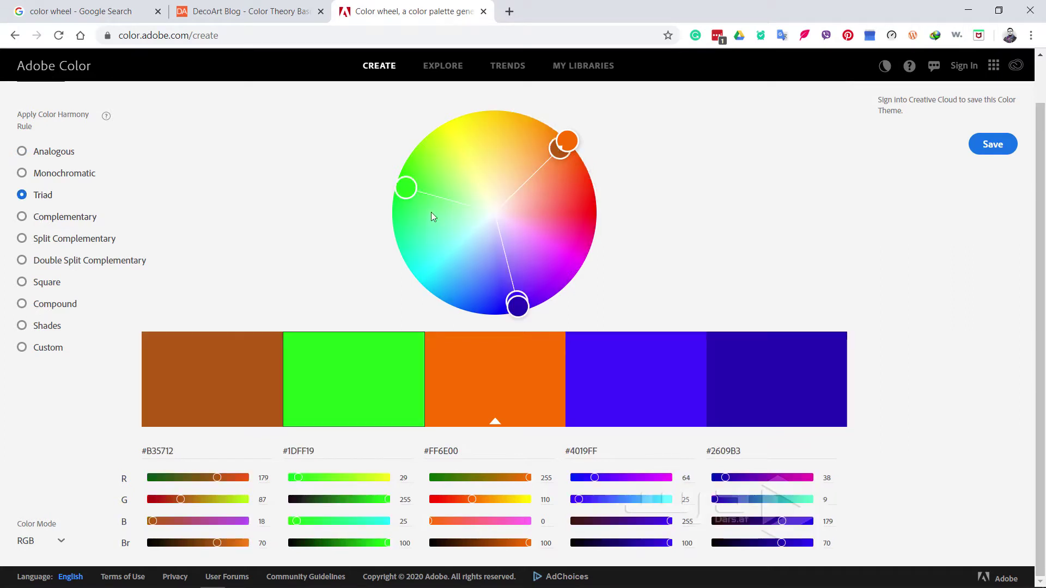
mouse_move(404, 187)
left_mouse_down()
mouse_move(388, 193)
mouse_move(362, 334)
mouse_move(420, 194)
mouse_move(409, 283)
mouse_move(511, 245)
mouse_move(483, 210)
mouse_move(385, 168)
left_mouse_up()
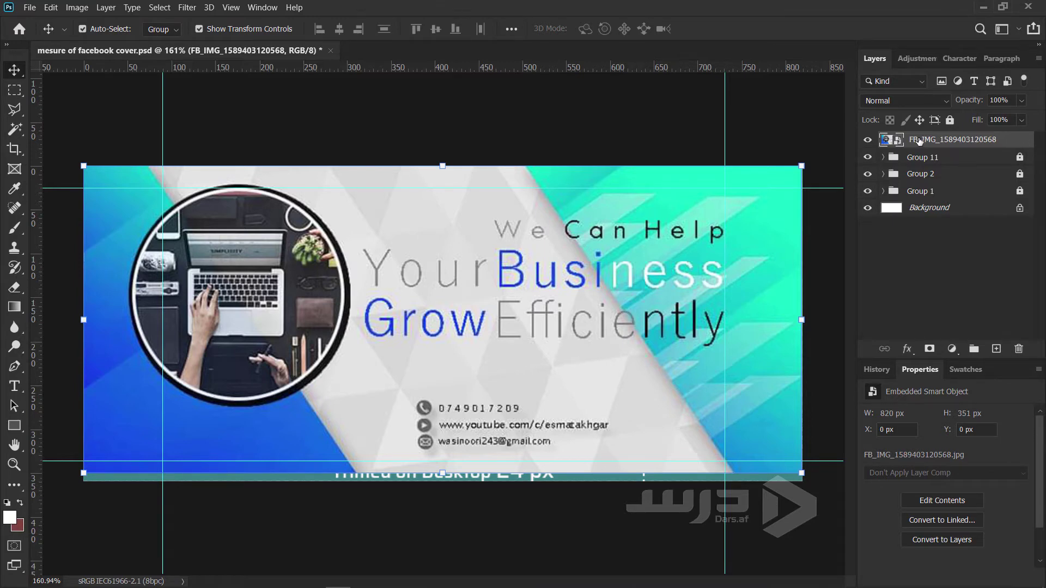
left_click_drag(922, 141, 1018, 349)
key("alt+Tab")
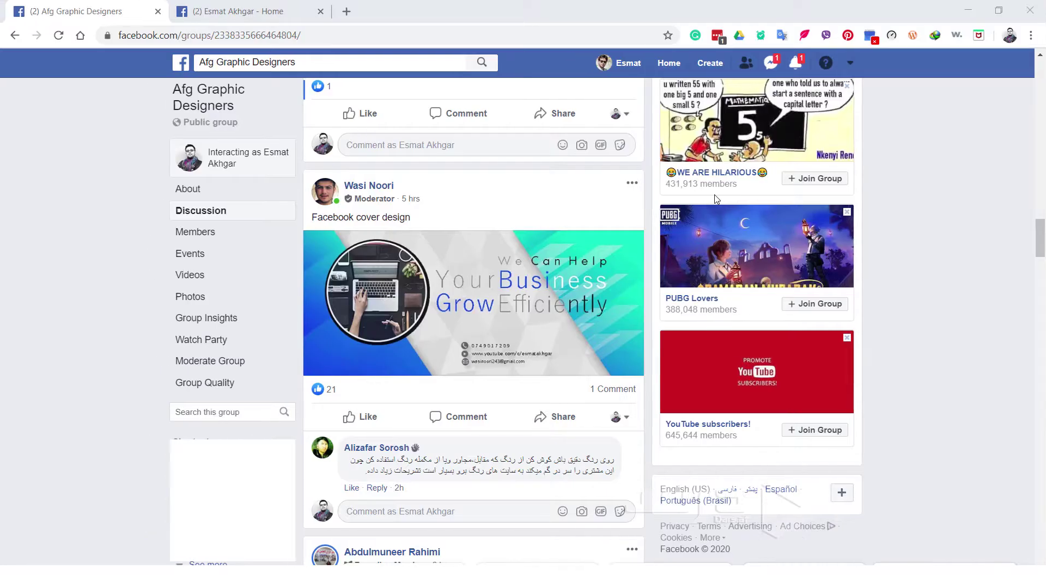
scroll(488, 303, "down", 2)
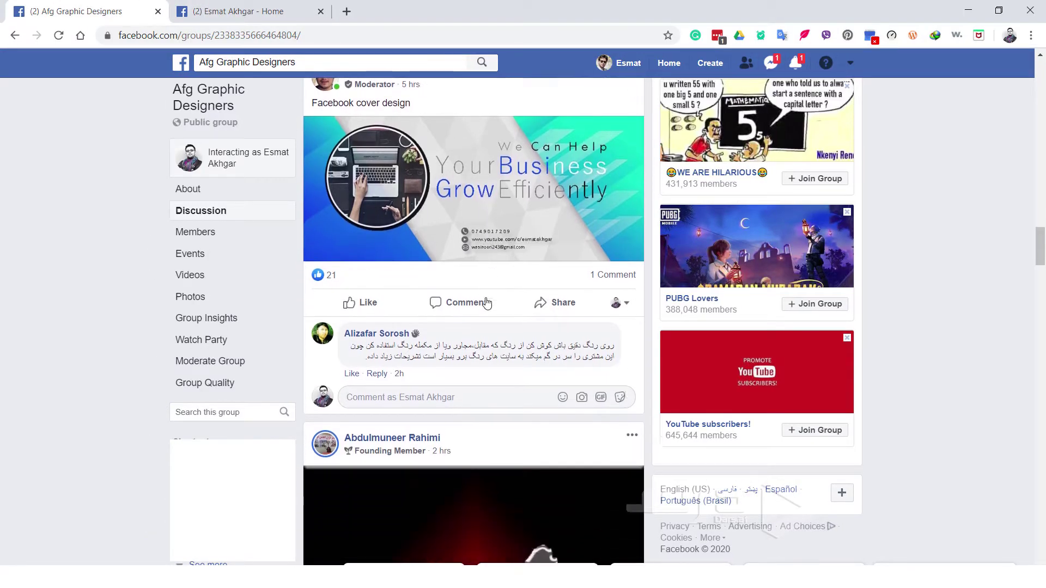
scroll(488, 301, "down", 2)
scroll(491, 300, "down", 3)
scroll(492, 299, "down", 2)
scroll(492, 299, "down", 4)
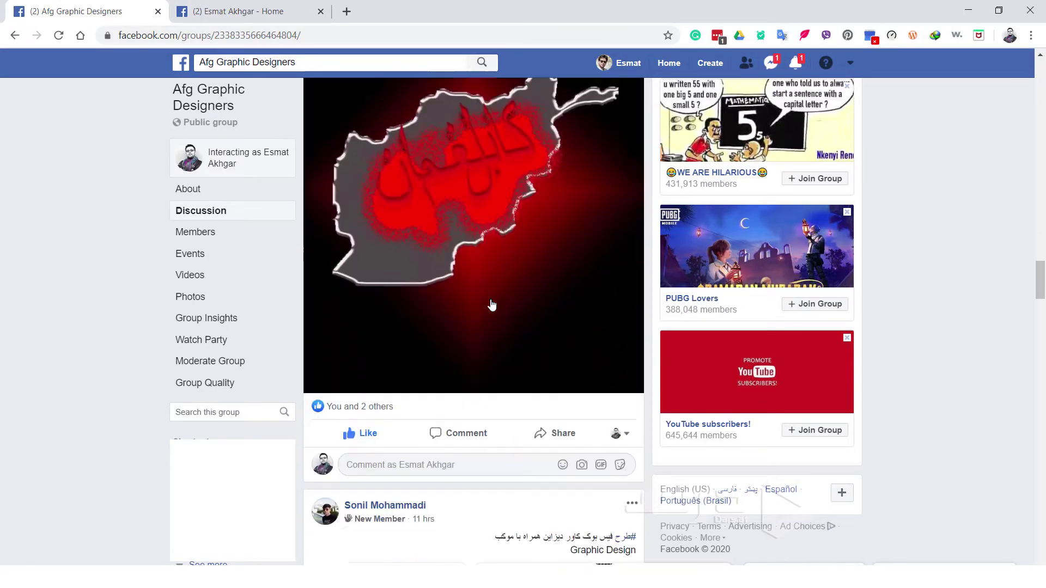
scroll(491, 299, "down", 4)
scroll(491, 300, "down", 2)
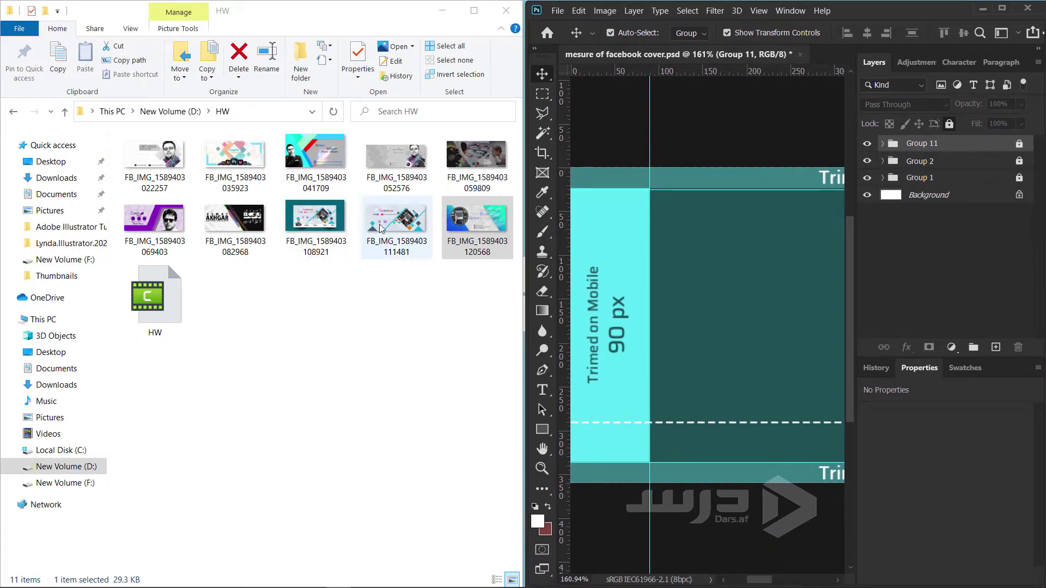
left_click(396, 239)
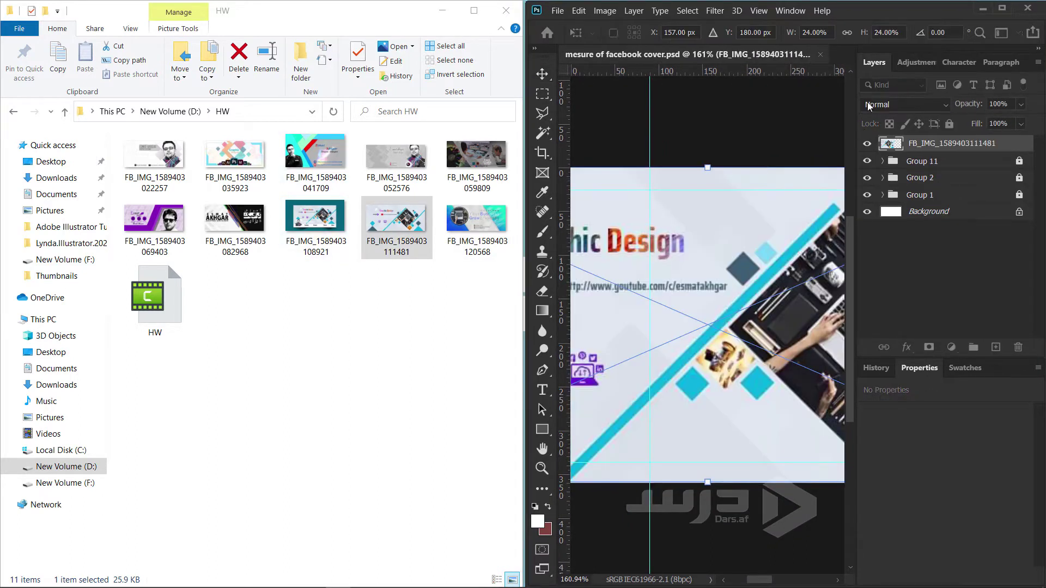
left_click_drag(869, 16, 738, 87)
left_click_drag(685, 60, 643, 3)
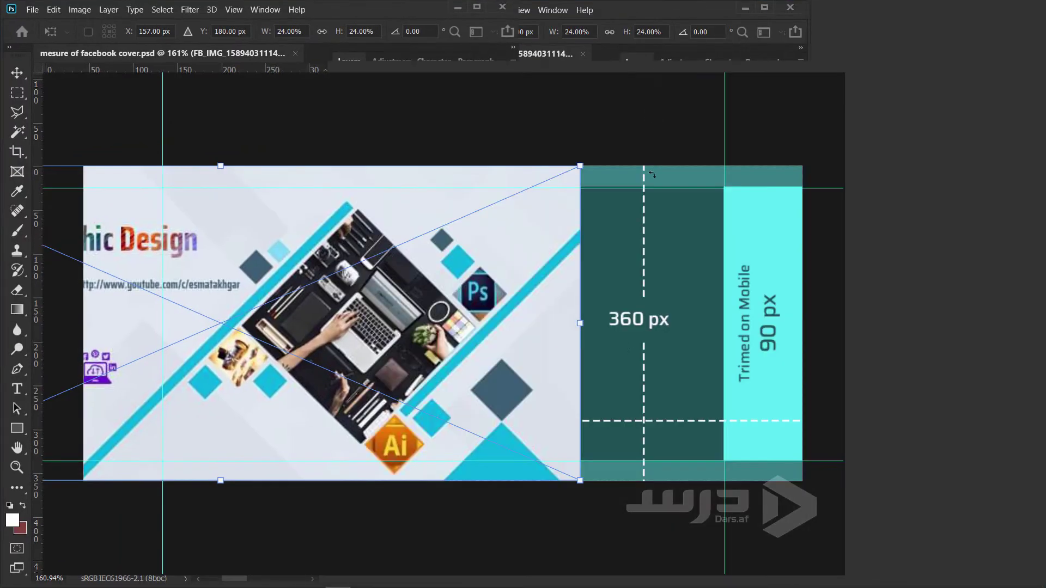
left_click_drag(594, 322, 728, 321)
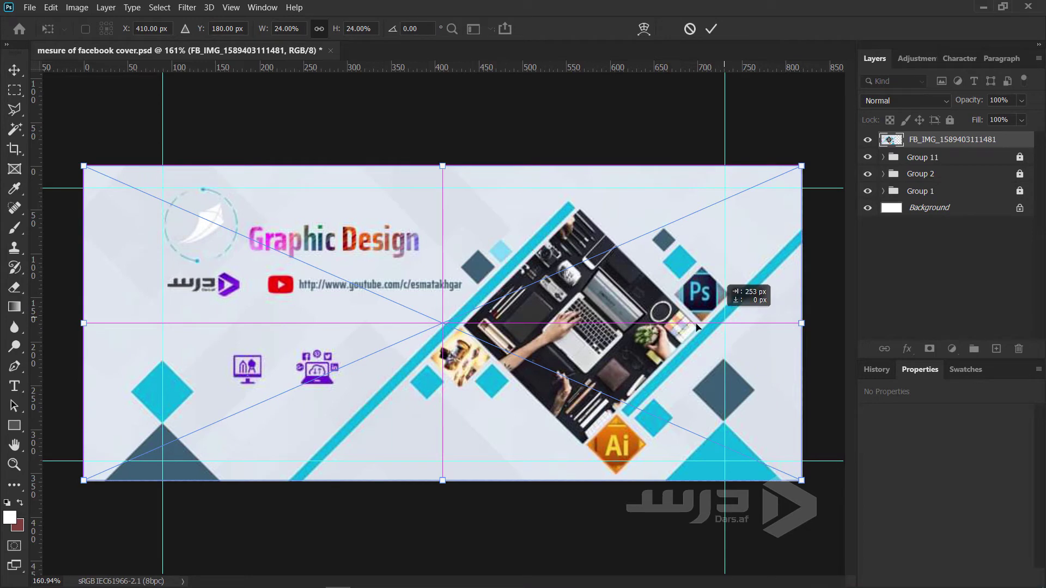
left_click_drag(728, 322, 727, 321)
key("Return")
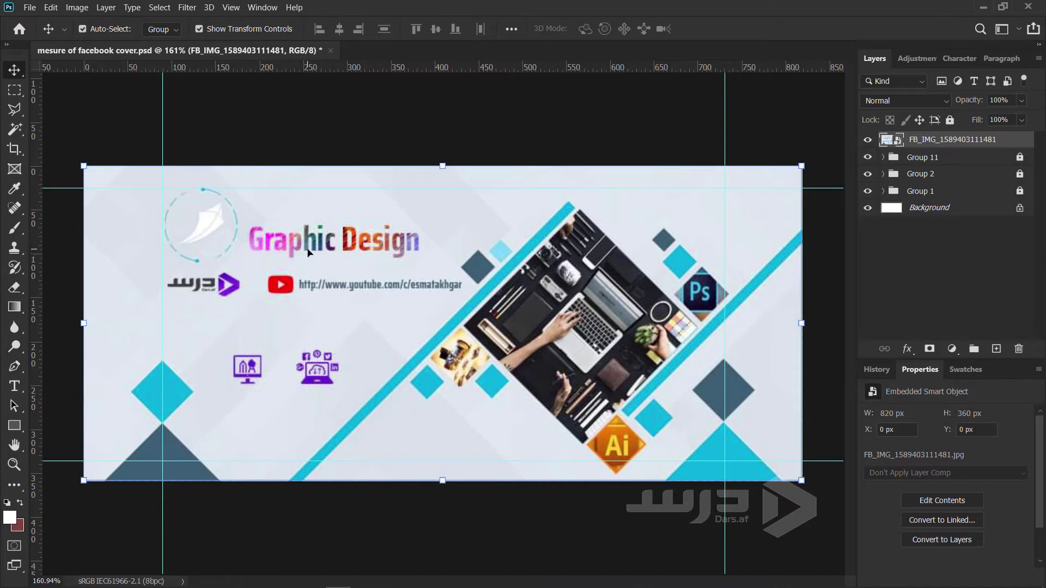
left_click_drag(31, 369, 239, 406)
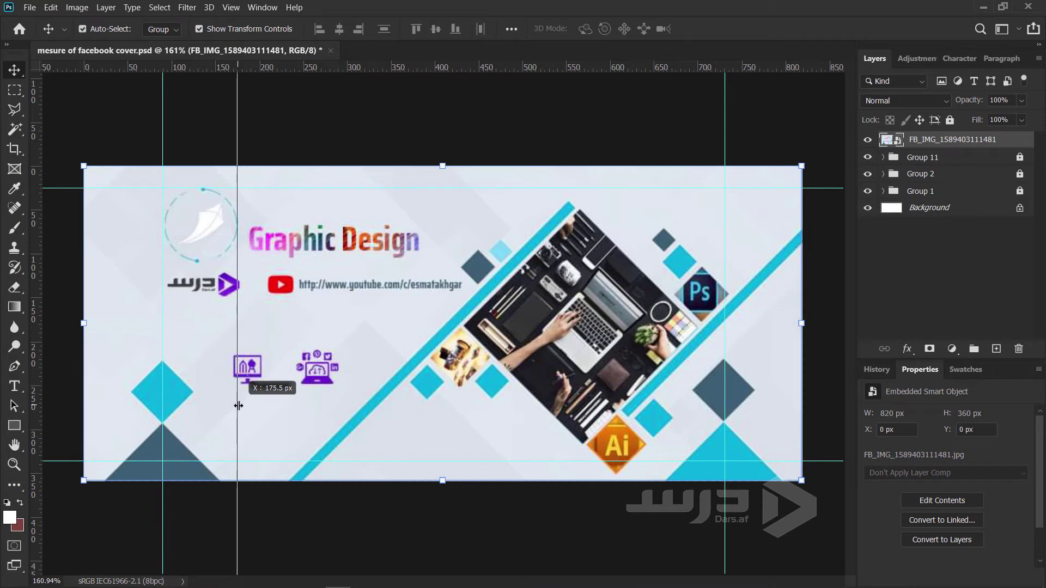
left_click_drag(239, 406, 243, 403)
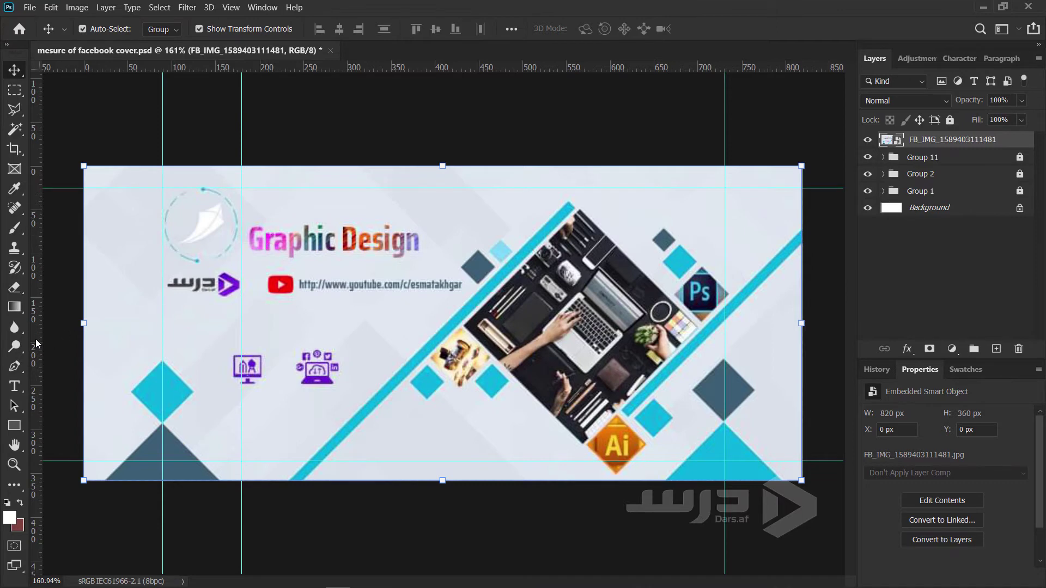
left_click_drag(35, 338, 254, 364)
left_click_drag(253, 290, 12, 305)
left_click_drag(35, 288, 265, 324)
mouse_move(35, 392)
left_mouse_down()
mouse_move(307, 425)
mouse_move(297, 427)
left_mouse_up()
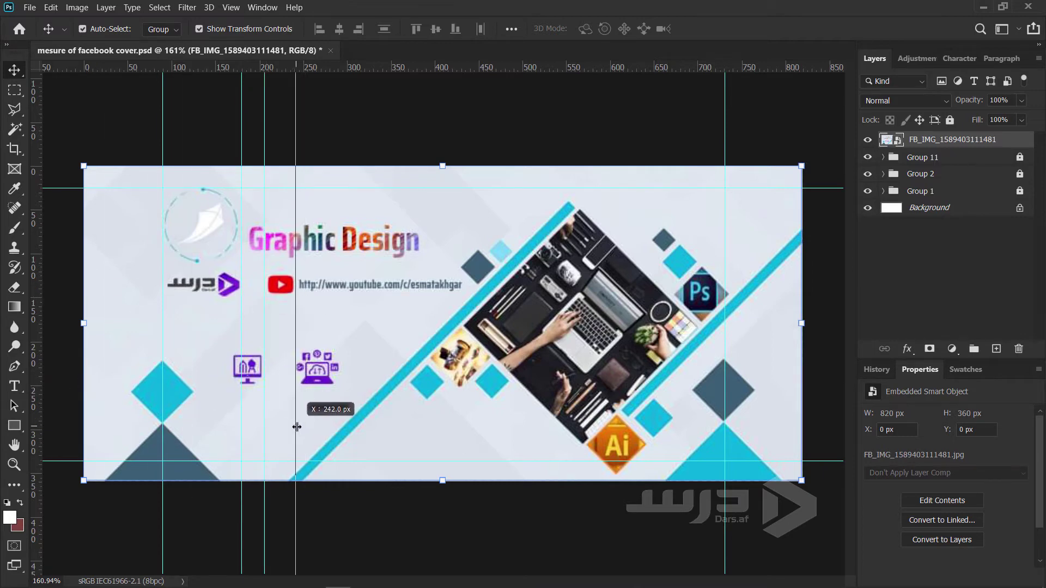
left_click_drag(296, 427, 296, 427)
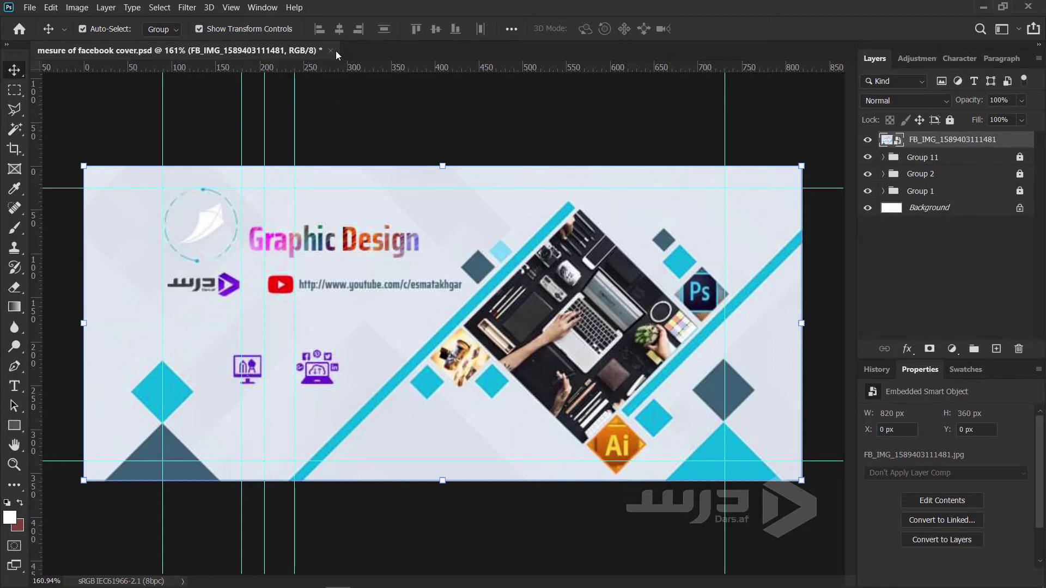
left_click_drag(334, 67, 327, 249)
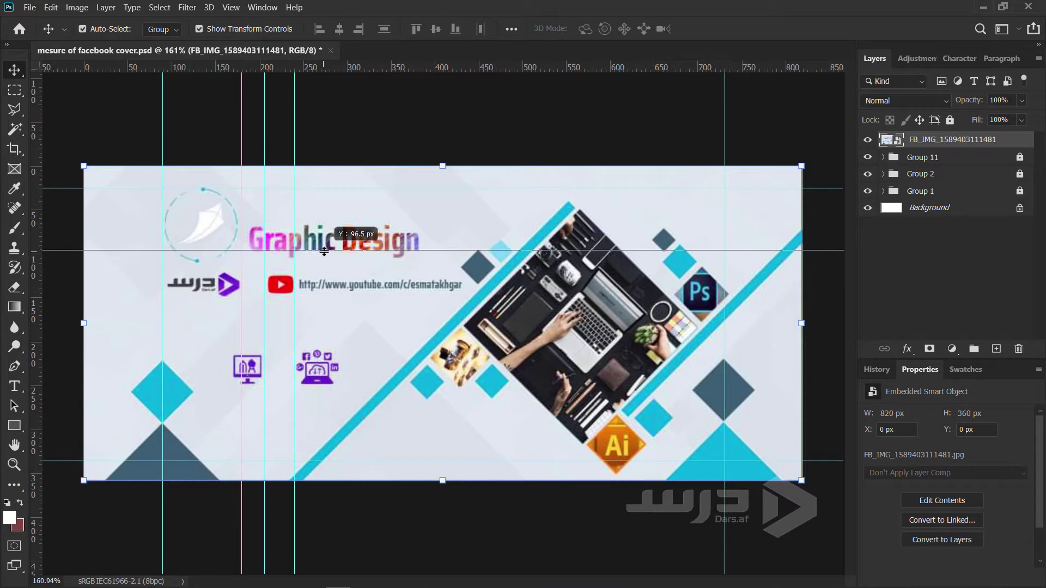
left_click_drag(326, 253, 324, 251)
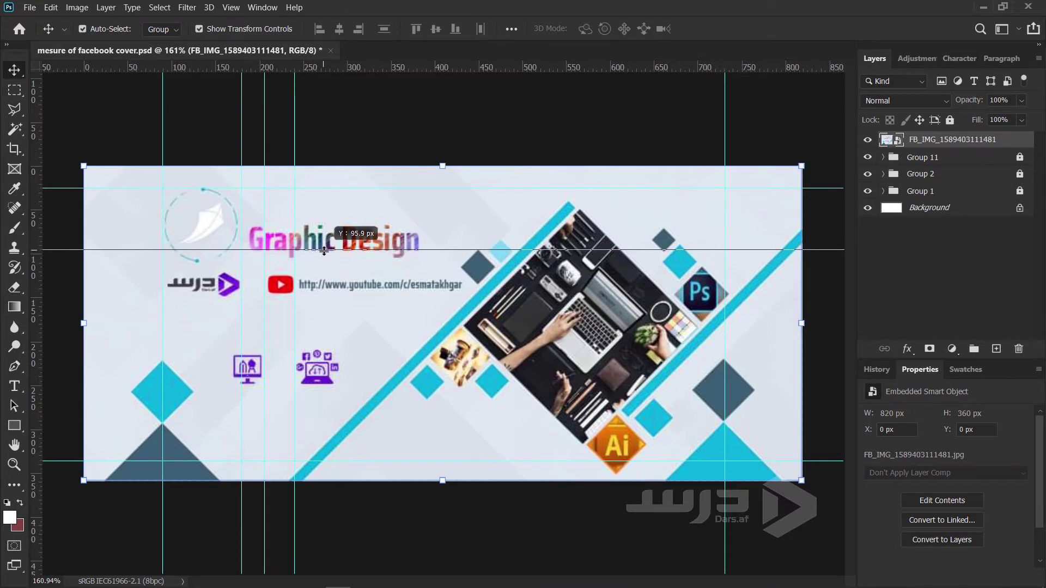
left_click_drag(324, 251, 324, 67)
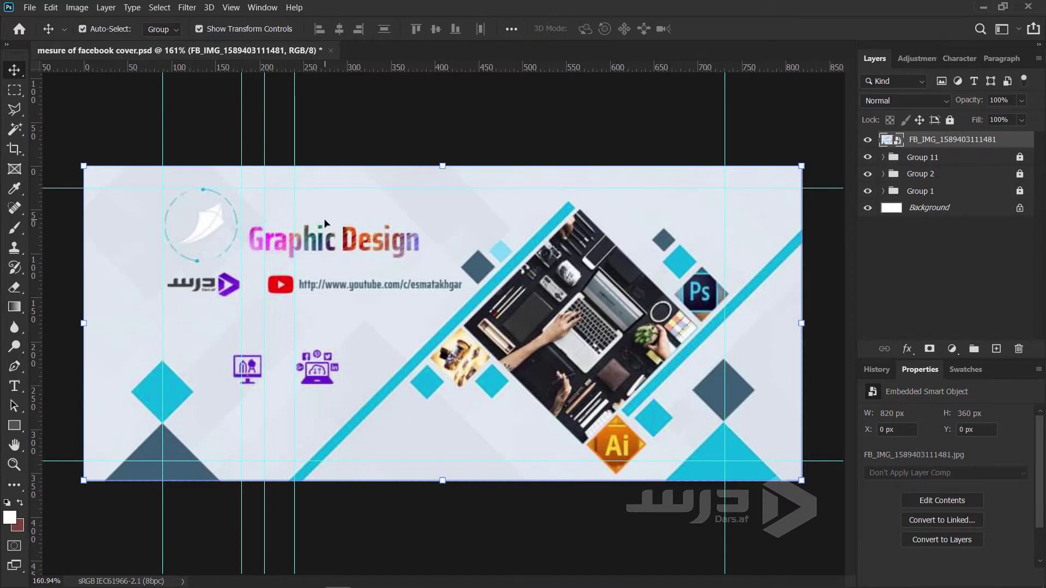
key("ctrl")
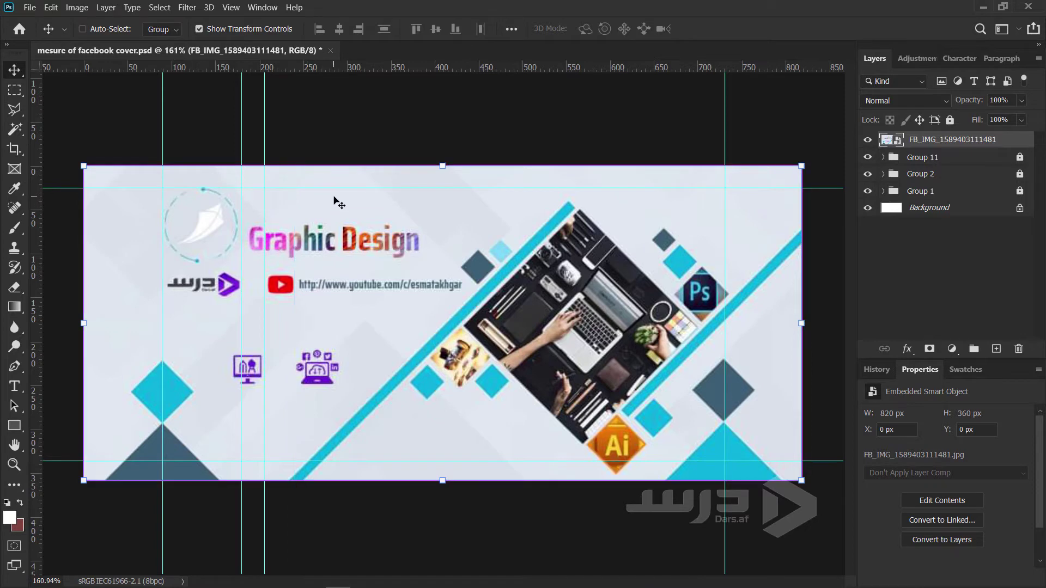
key("ctrl+z")
key("ctrl+z")
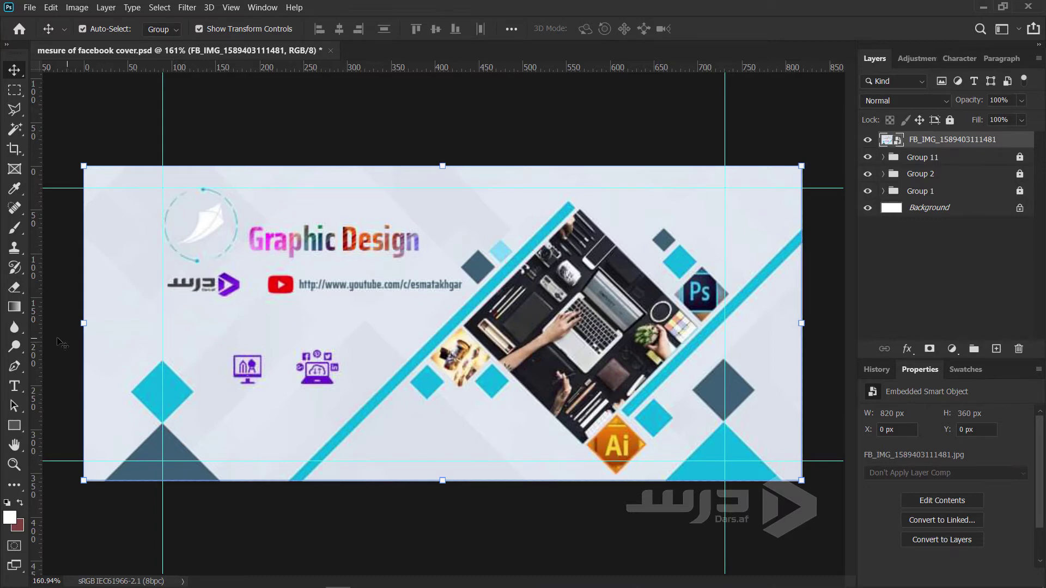
Add a vertical guide at X 410 px to check the cover's centring.
left_click_drag(36, 343, 442, 374)
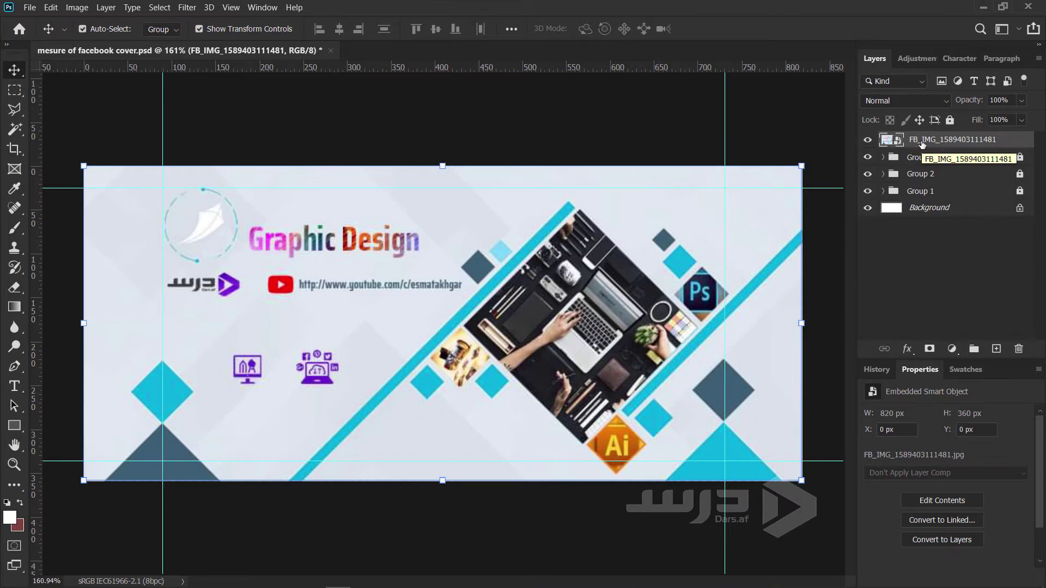
Delete the placed cover layer, then scroll down through members' posted cover images.
key("Delete")
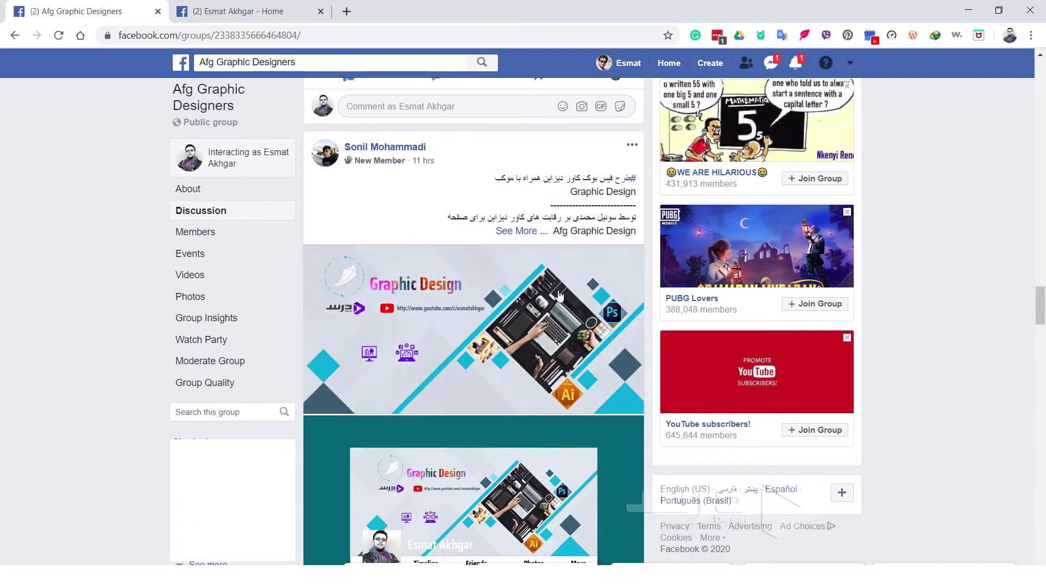
scroll(556, 300, "down", 2)
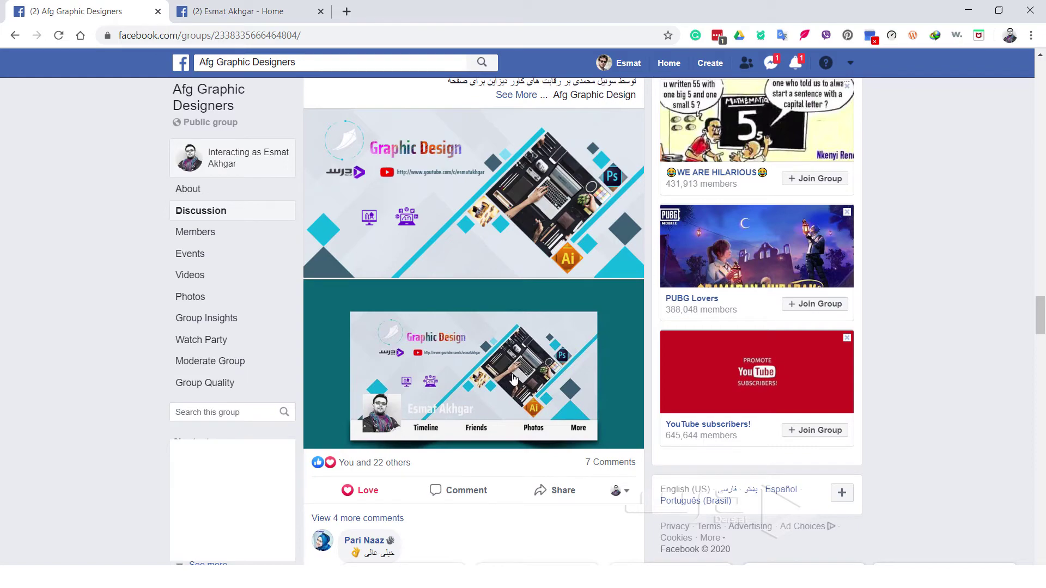
scroll(514, 379, "down", 3)
scroll(514, 380, "down", 3)
scroll(514, 379, "down", 3)
scroll(514, 378, "down", 2)
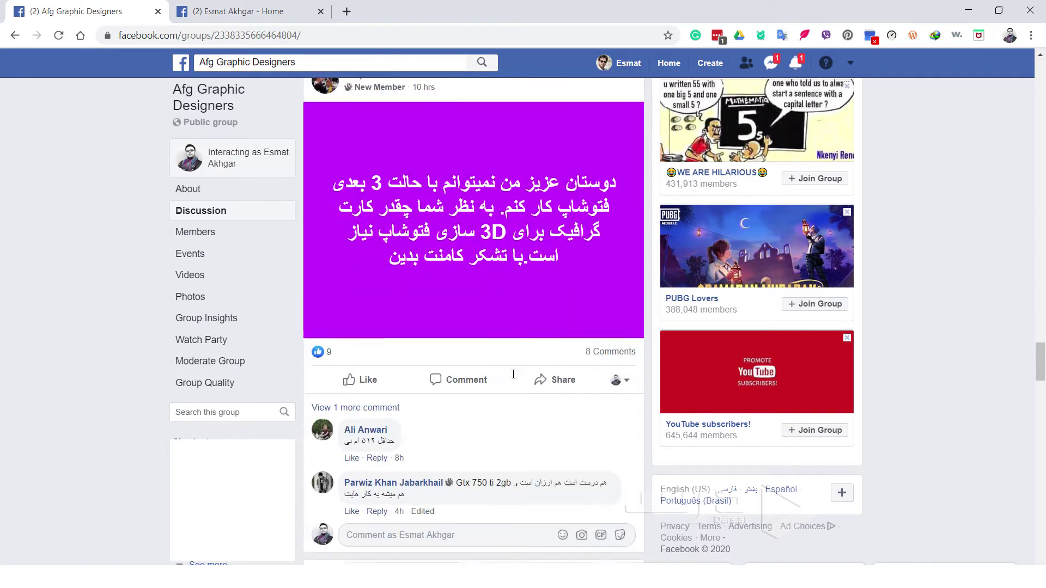
scroll(514, 376, "down", 3)
scroll(514, 373, "down", 3)
scroll(512, 374, "down", 4)
scroll(512, 374, "down", 3)
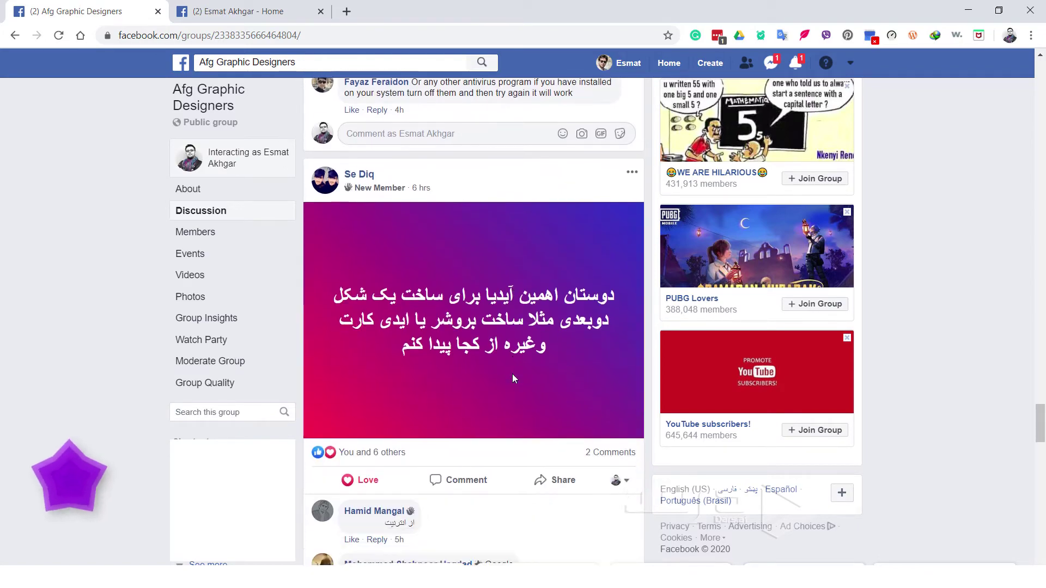
scroll(512, 374, "down", 2)
scroll(513, 374, "down", 5)
scroll(512, 374, "down", 5)
scroll(515, 354, "down", 5)
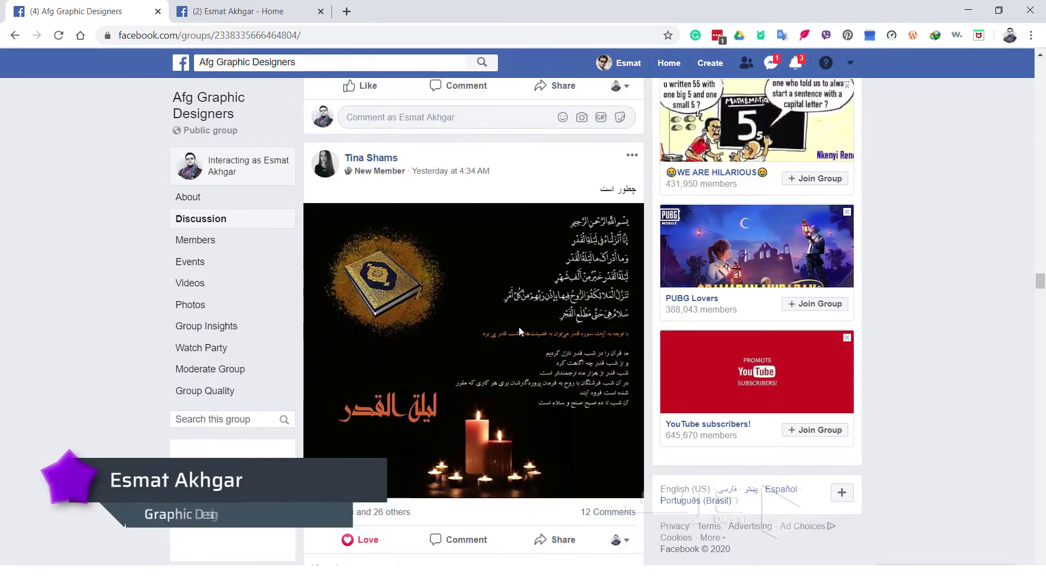
scroll(519, 331, "down", 6)
scroll(519, 332, "down", 5)
scroll(518, 331, "down", 5)
scroll(518, 331, "down", 5)
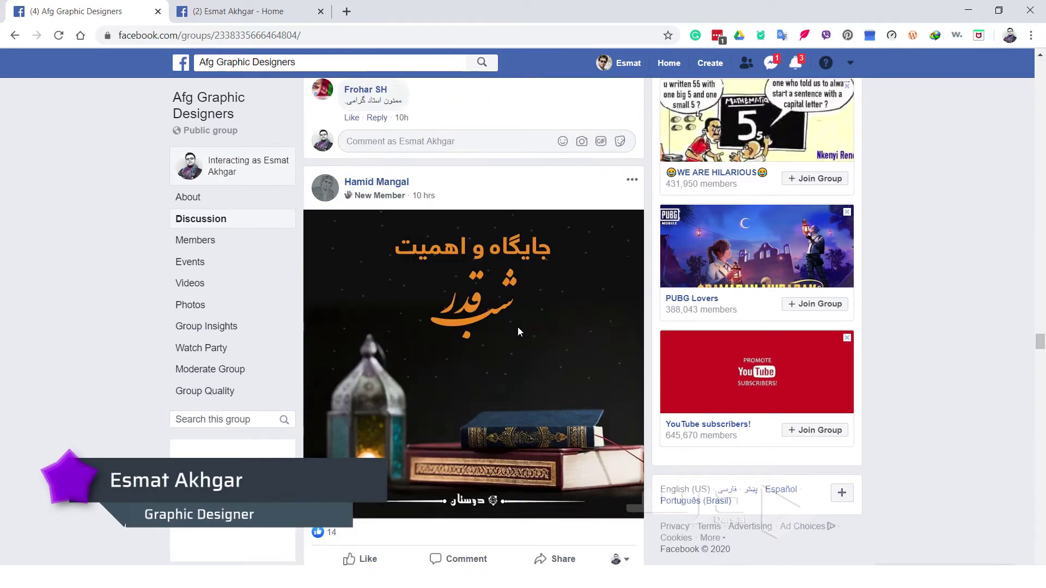
scroll(518, 331, "down", 5)
scroll(519, 332, "down", 5)
scroll(518, 331, "down", 5)
scroll(517, 331, "down", 5)
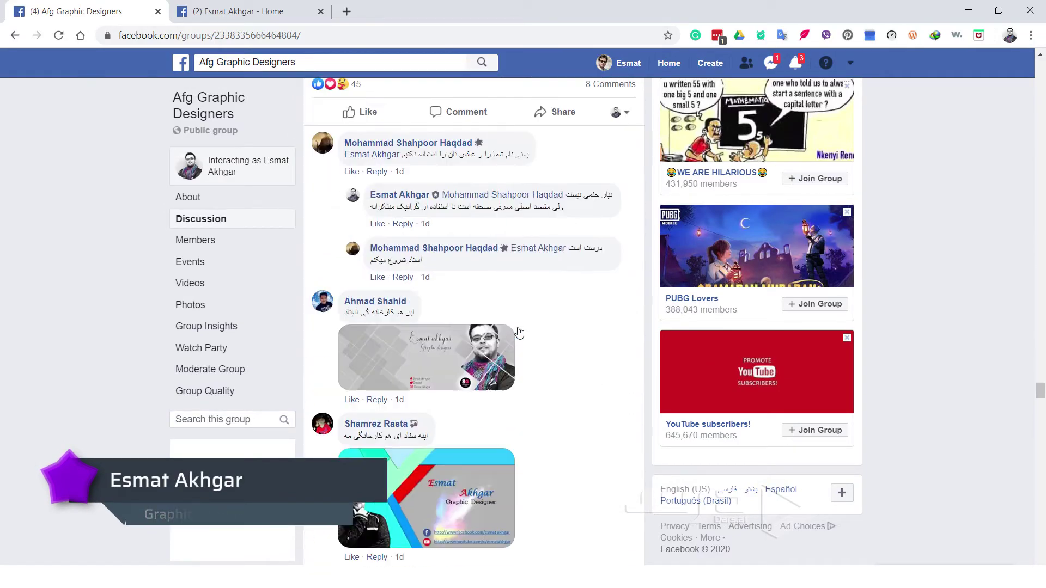
scroll(515, 330, "down", 4)
Scroll back up and down to re-check cover images in the group comments.
scroll(509, 321, "up", 2)
scroll(501, 308, "up", 1)
scroll(490, 291, "up", 4)
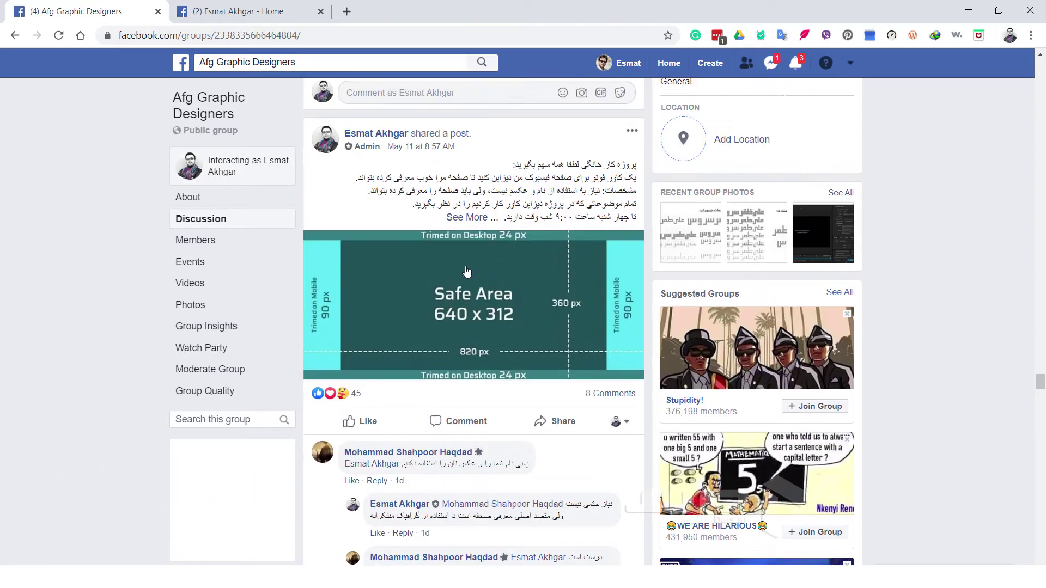
scroll(479, 272, "up", 2)
scroll(478, 272, "down", 8)
scroll(477, 271, "down", 5)
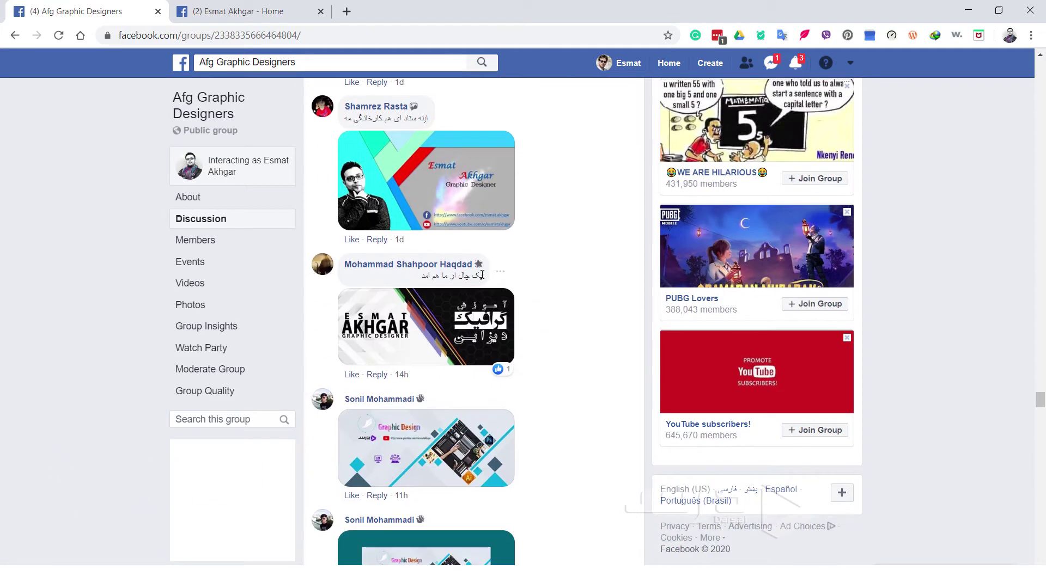
scroll(484, 196, "up", 2)
scroll(428, 194, "up", 1)
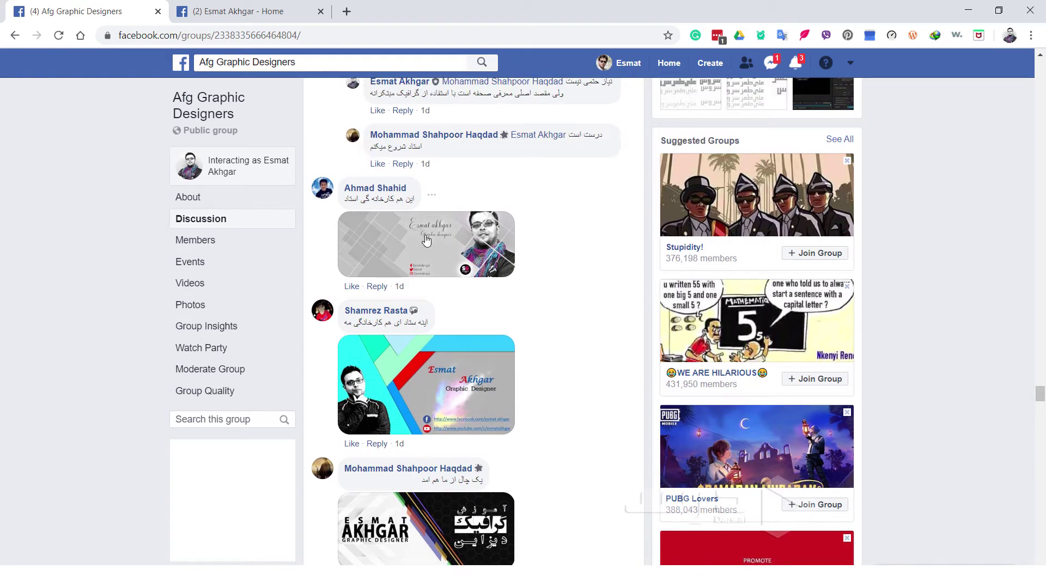
scroll(430, 240, "down", 2)
scroll(429, 246, "up", 1)
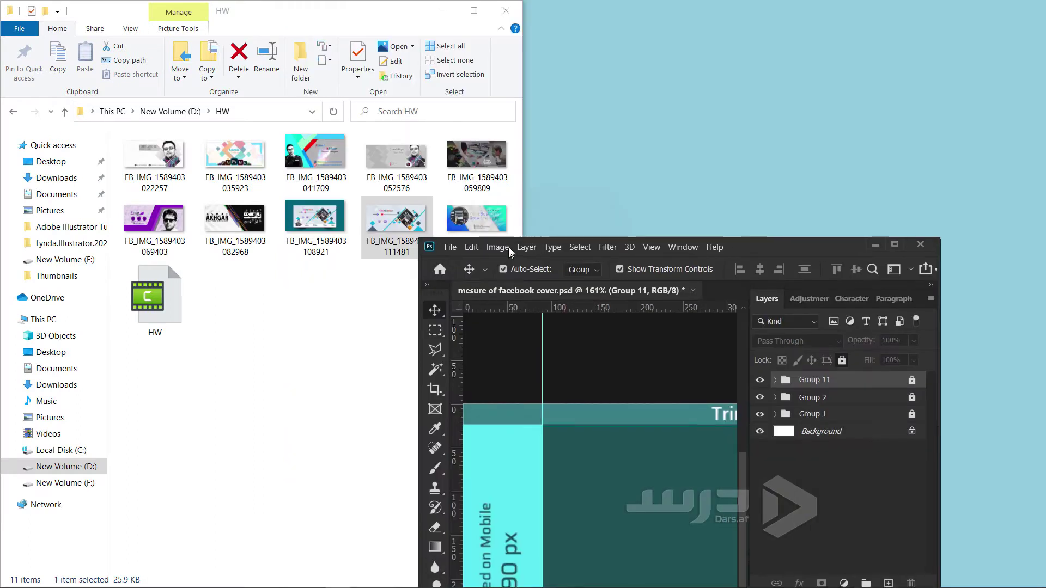
left_click_drag(397, 4, 556, 224)
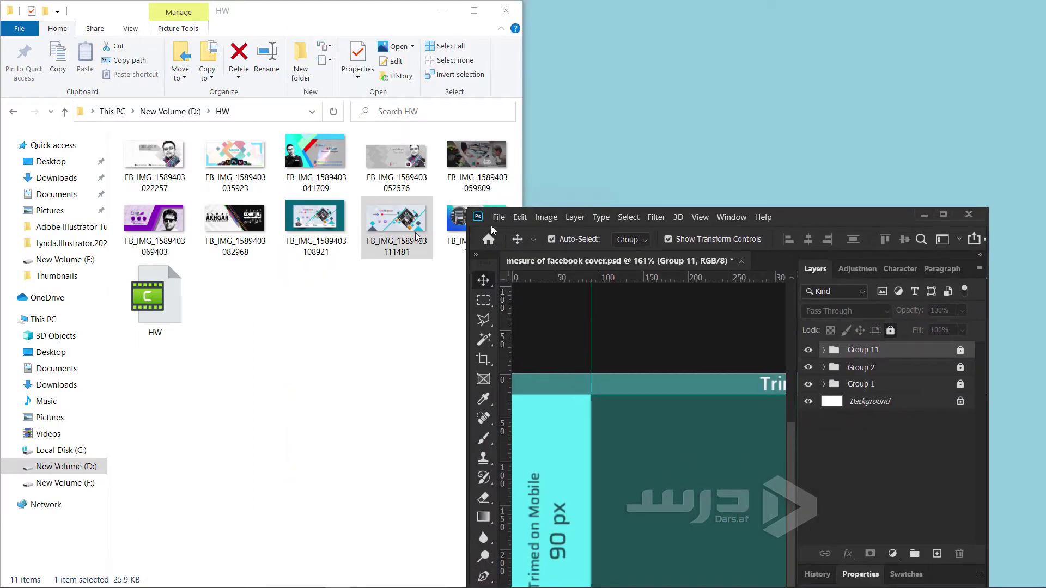
left_click_drag(406, 180, 638, 392)
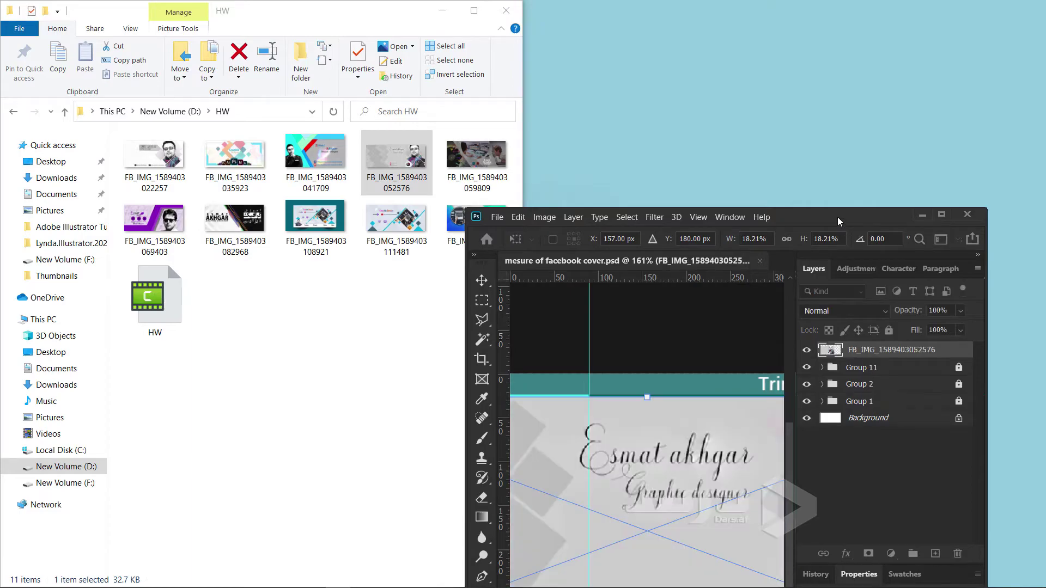
left_click_drag(850, 217, 689, 4)
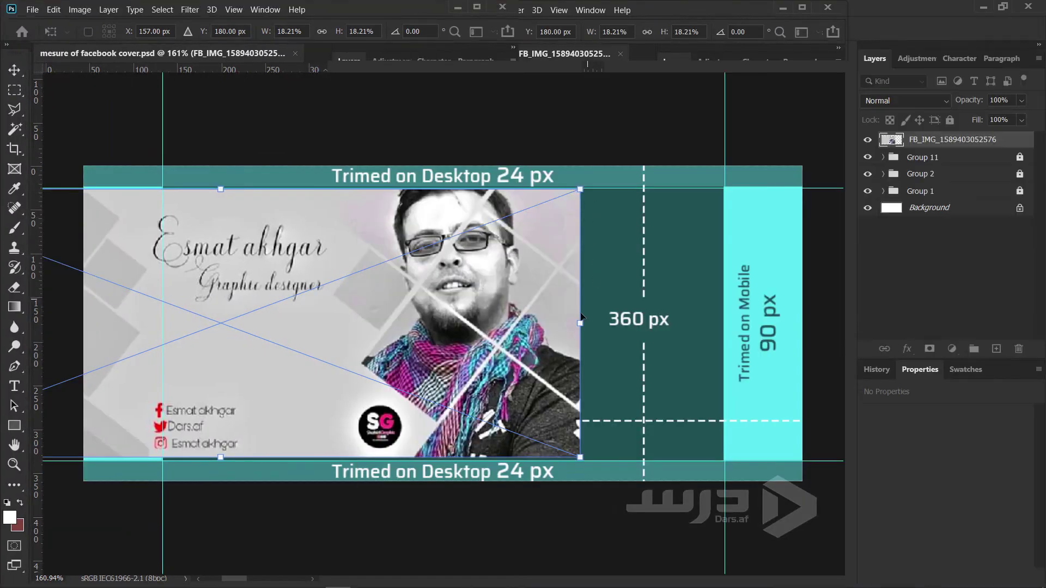
left_click_drag(509, 324, 732, 304)
mouse_move(596, 268)
left_mouse_down()
mouse_move(587, 285)
mouse_move(629, 275)
mouse_move(610, 267)
left_mouse_up()
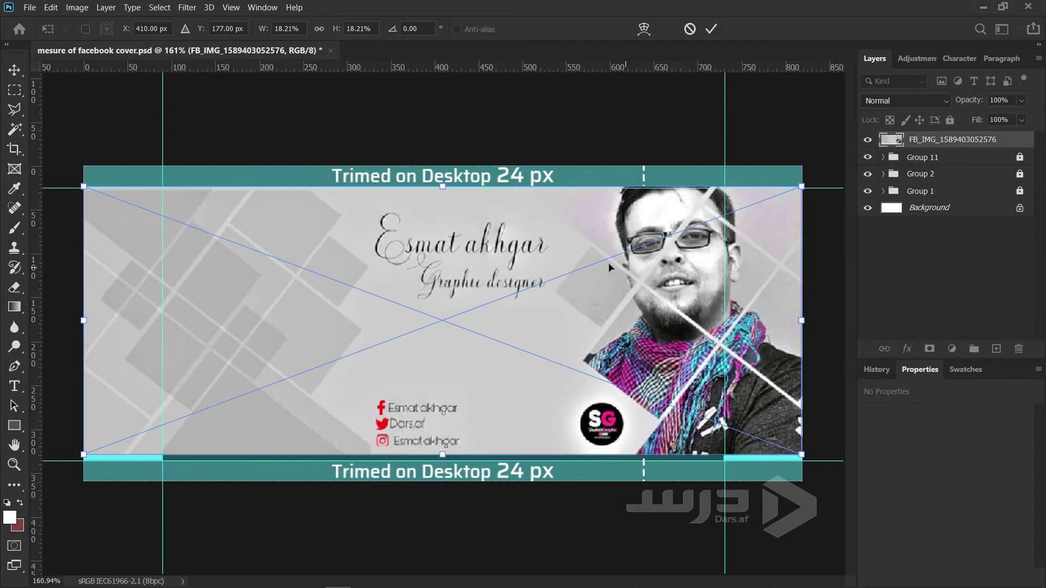
left_click_drag(536, 244, 536, 231)
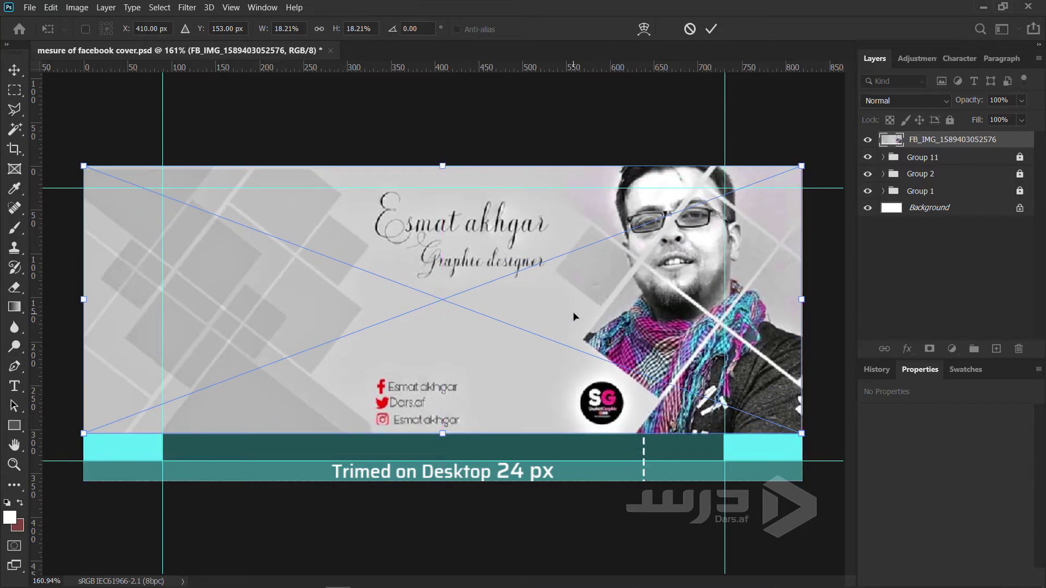
mouse_move(576, 317)
left_mouse_down()
mouse_move(472, 582)
mouse_move(464, 572)
mouse_move(473, 551)
mouse_move(527, 526)
mouse_move(514, 533)
mouse_move(582, 352)
mouse_move(571, 315)
mouse_move(567, 342)
mouse_move(576, 339)
left_mouse_up()
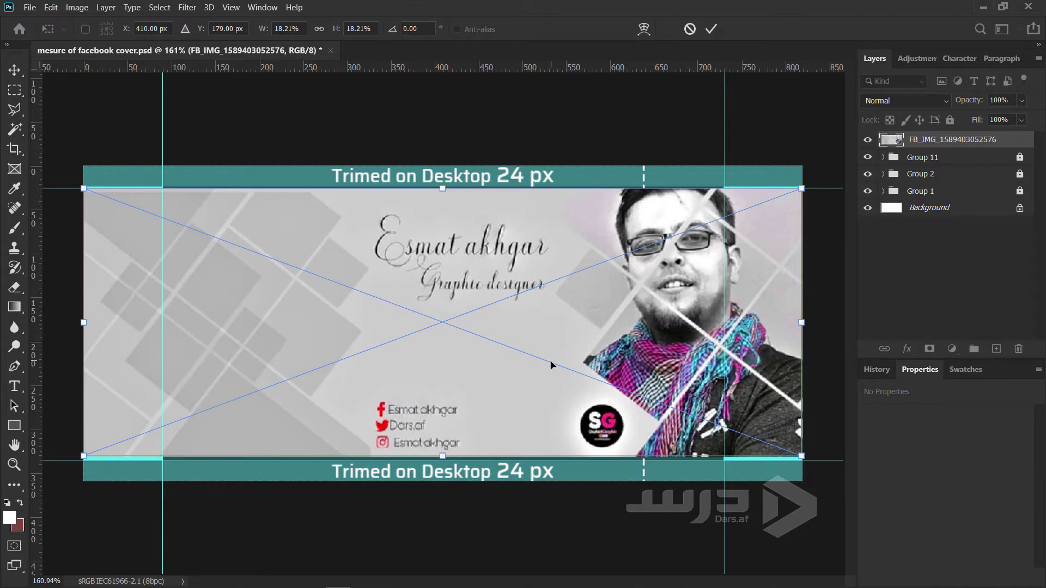
left_click_drag(582, 332, 580, 332)
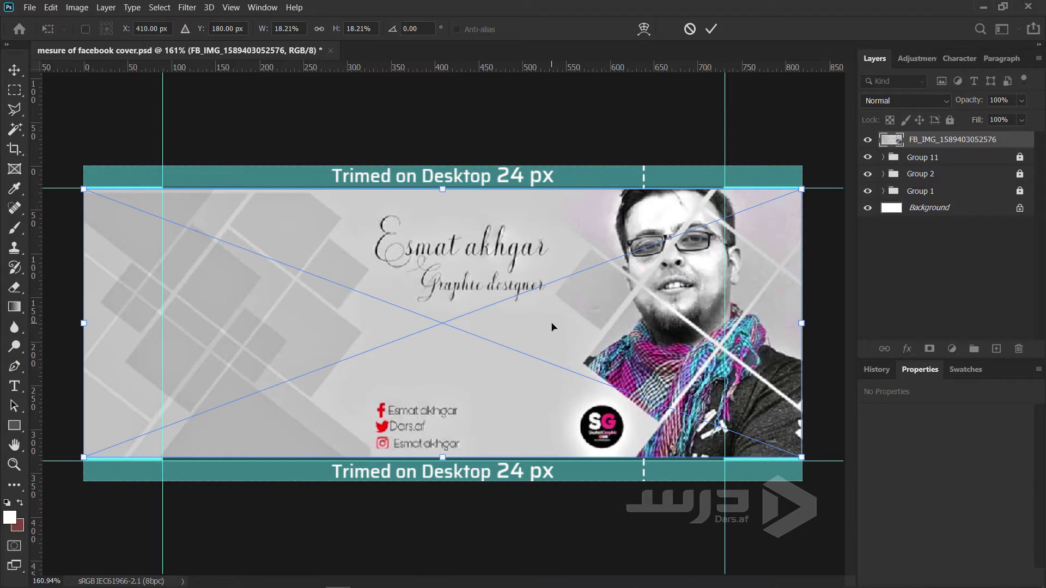
key("Return")
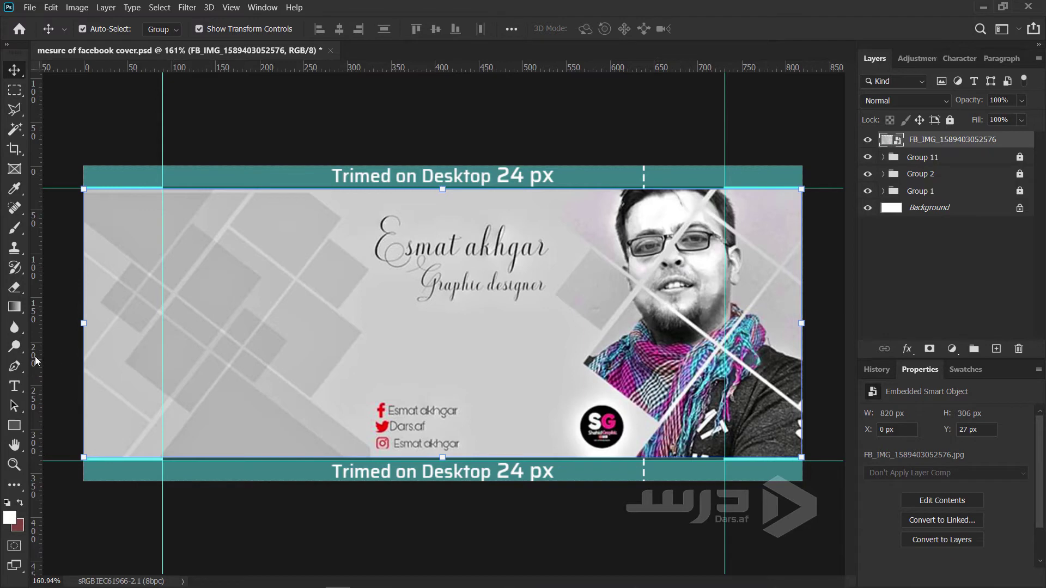
Drag a vertical guide from the left ruler to X 410 px, the cover's centre.
left_click_drag(35, 357, 443, 390)
mouse_move(36, 347)
left_mouse_down()
mouse_move(364, 362)
mouse_move(36, 349)
left_mouse_up()
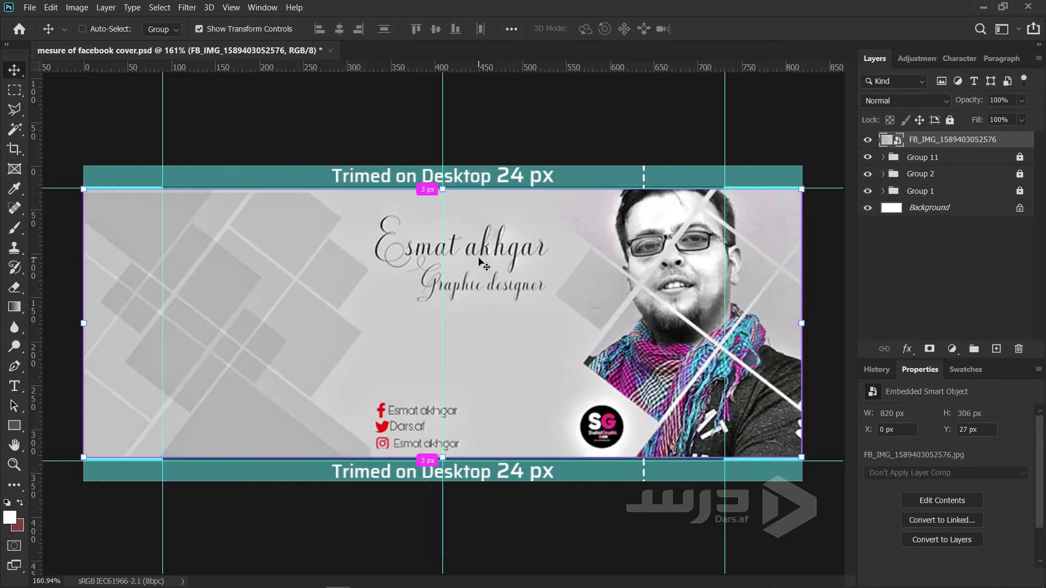
Zoom in and out to inspect the 052576 cover's fit, then delete its layer.
scroll(479, 253, "up", 2)
scroll(447, 245, "up", 1)
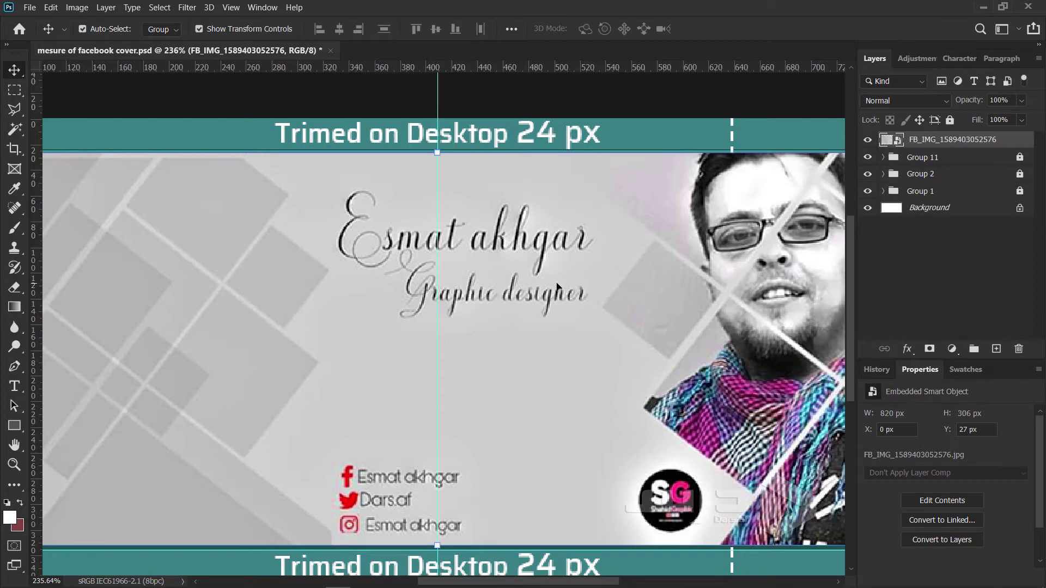
scroll(556, 290, "down", 1)
scroll(555, 289, "down", 1)
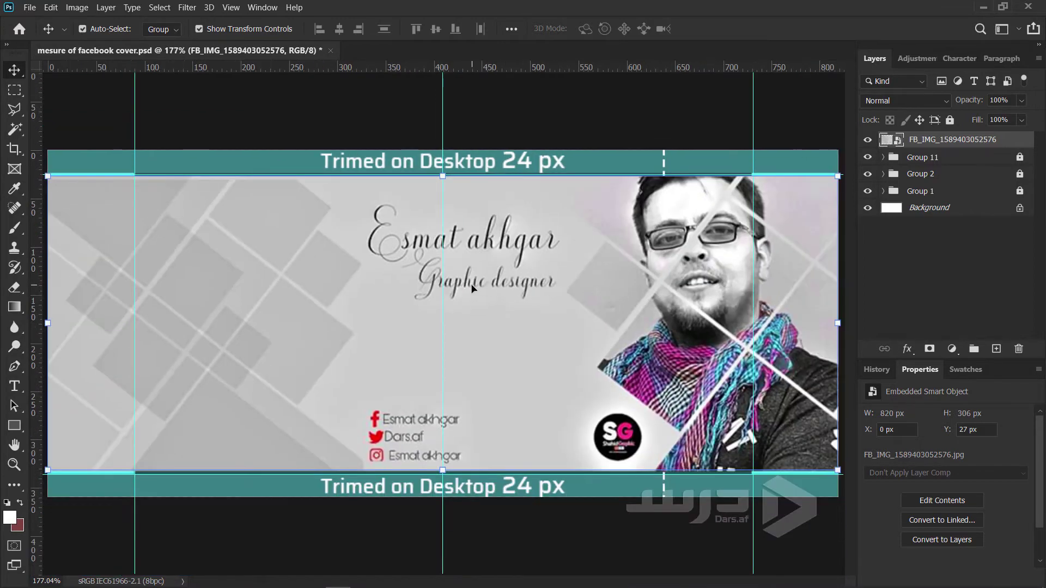
scroll(475, 287, "down", 1)
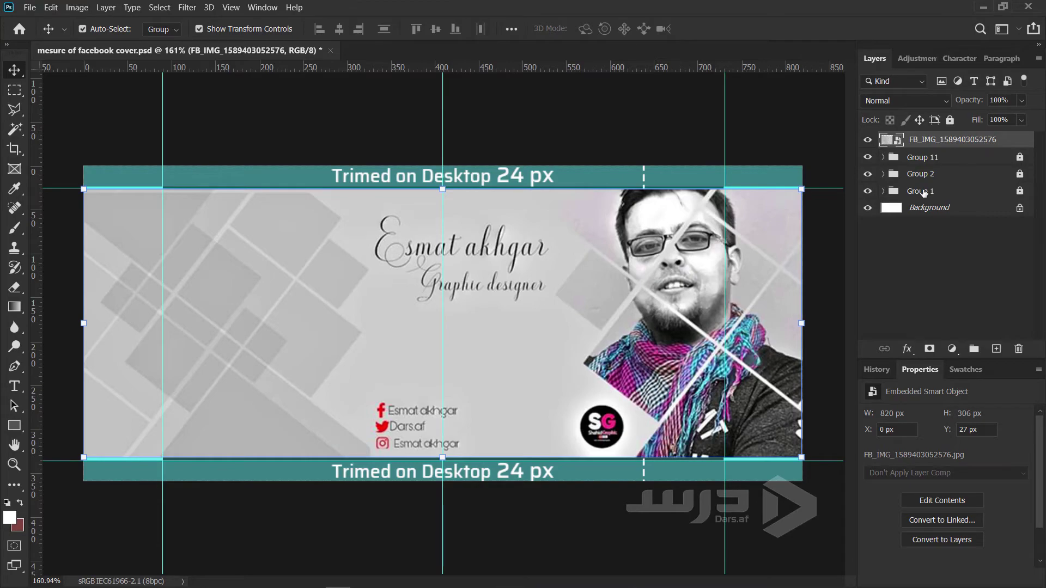
key("Delete")
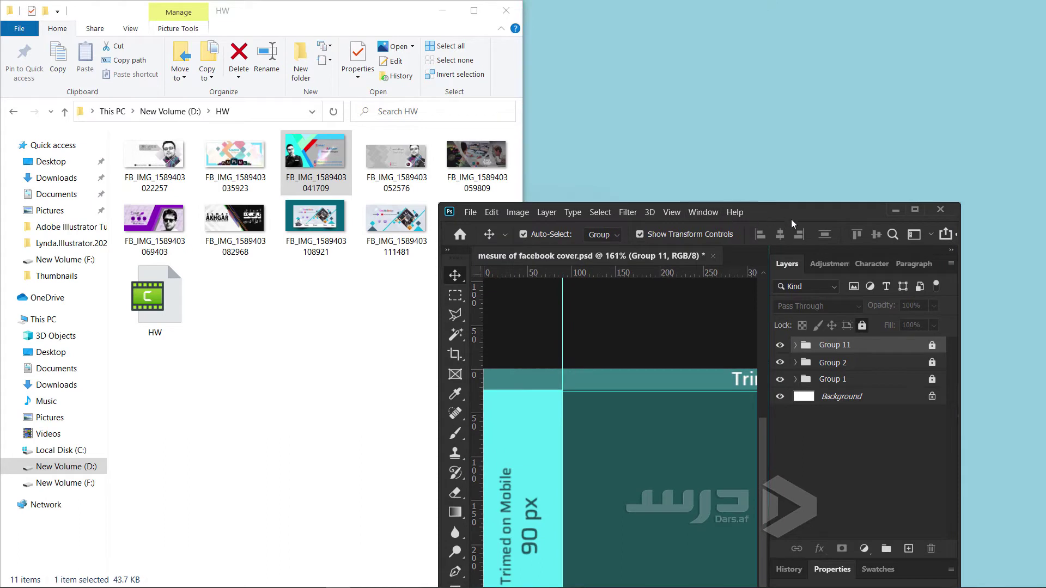
left_click_drag(784, 218, 750, 133)
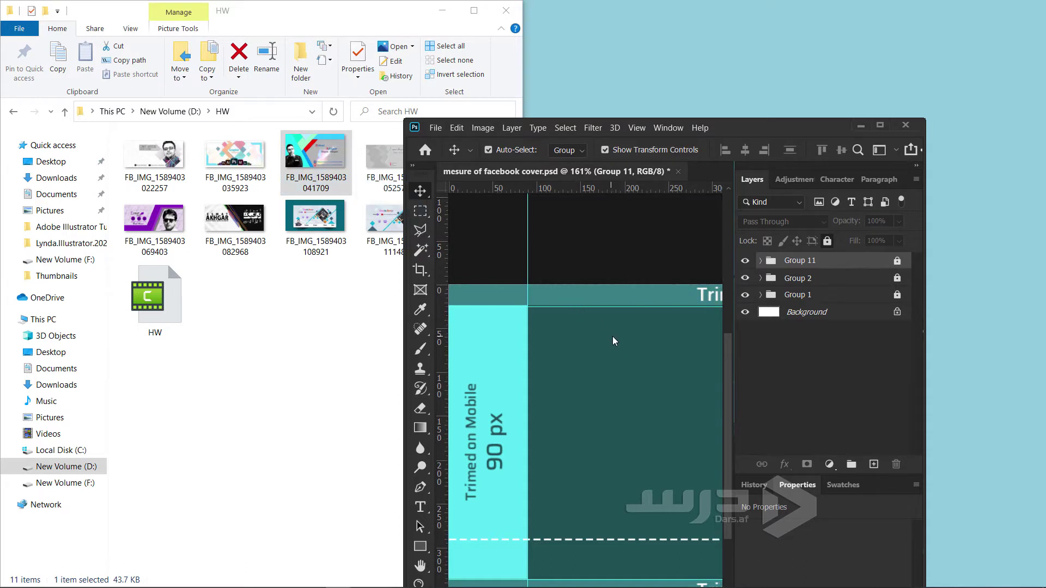
left_click_drag(614, 341, 613, 344)
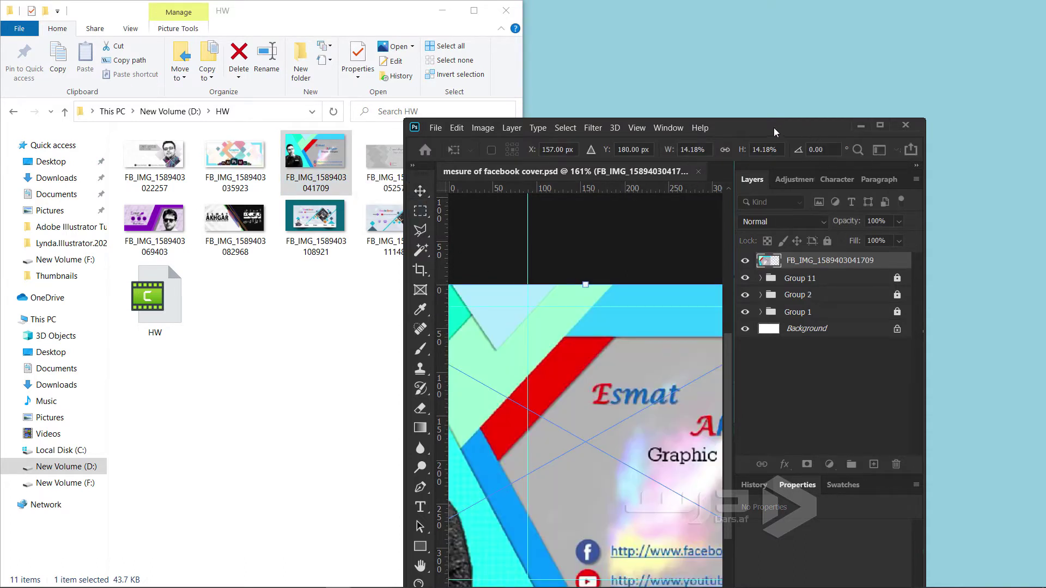
double_click(776, 132)
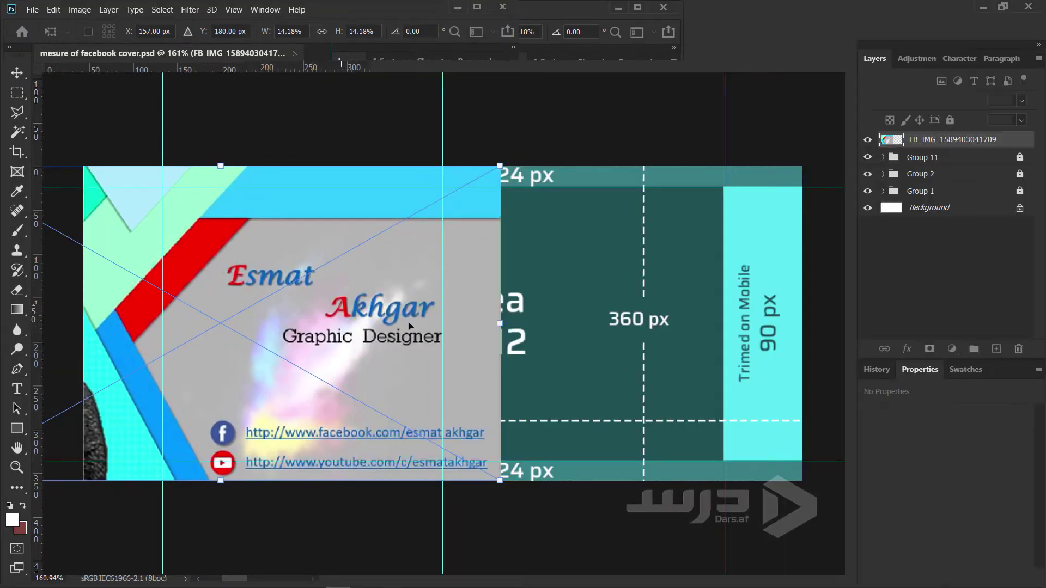
mouse_move(370, 323)
left_mouse_down()
mouse_move(575, 322)
mouse_move(563, 319)
left_mouse_up()
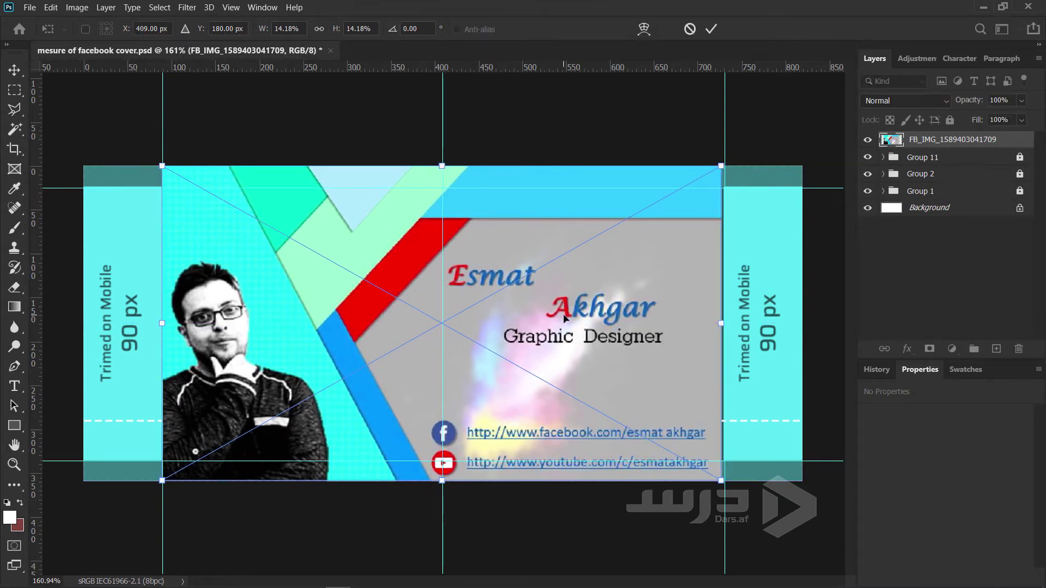
key("Return")
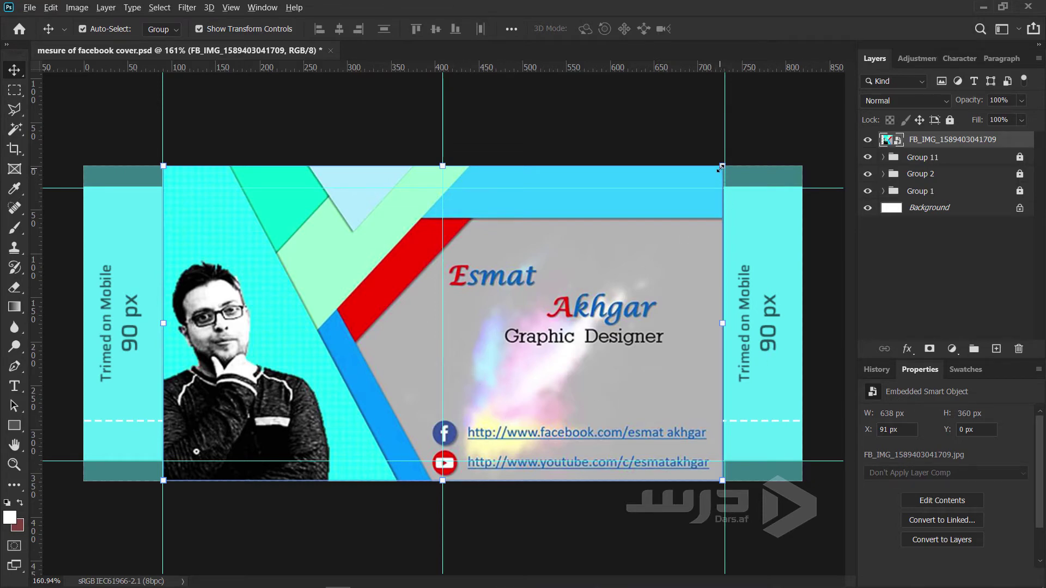
Resize the 041709 cover to 643 × 363 px at 88, -1 and pull out a vertical guide.
left_click_drag(724, 172, 805, 126)
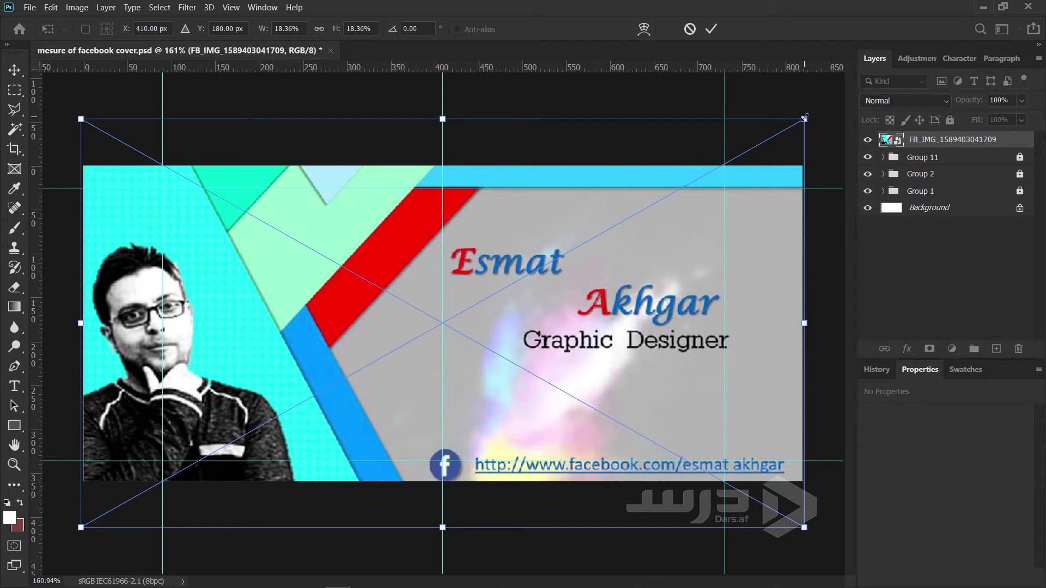
left_click_drag(803, 117, 737, 184)
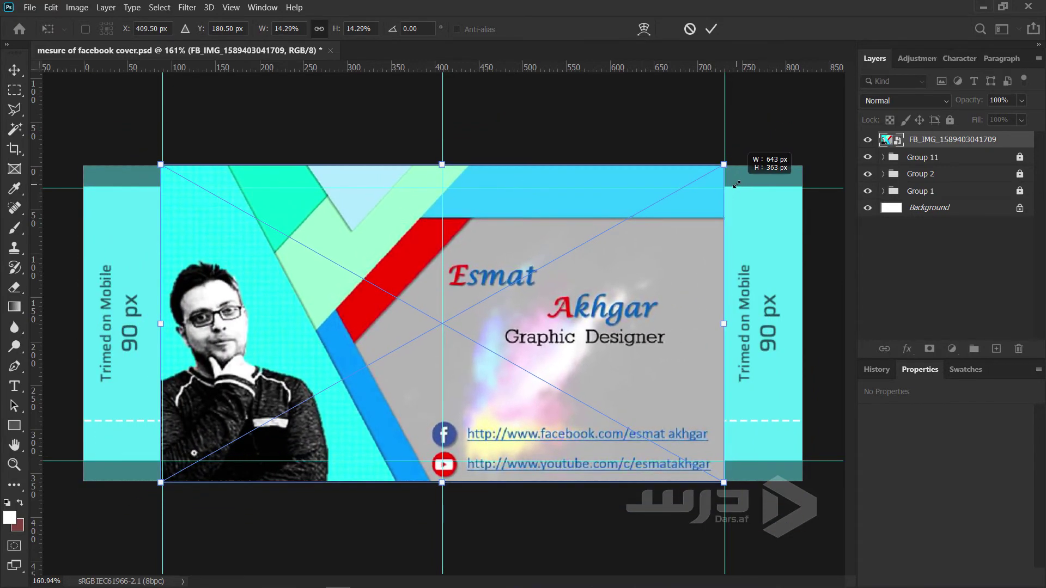
key("Return")
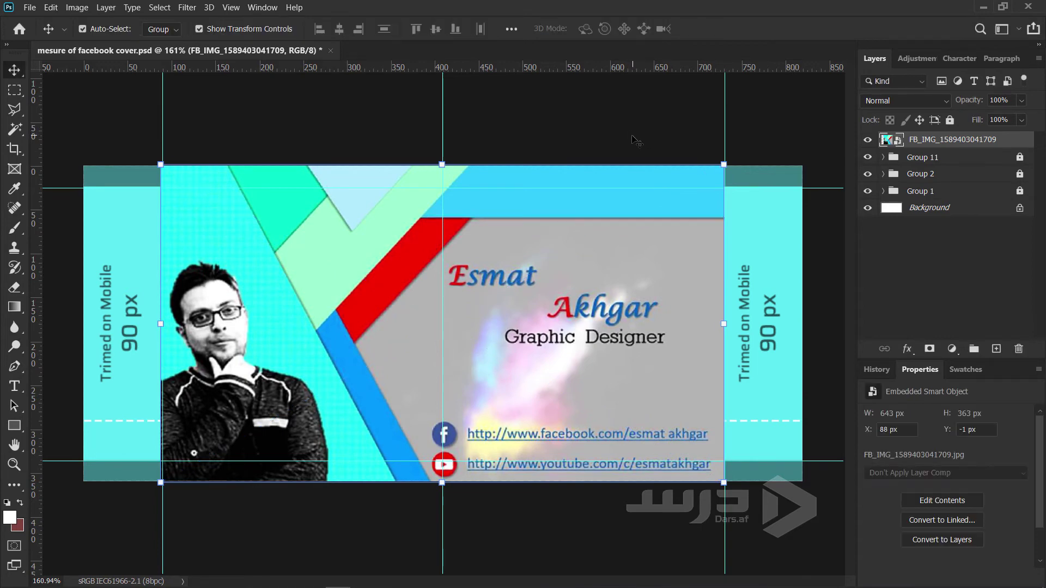
left_click(635, 141)
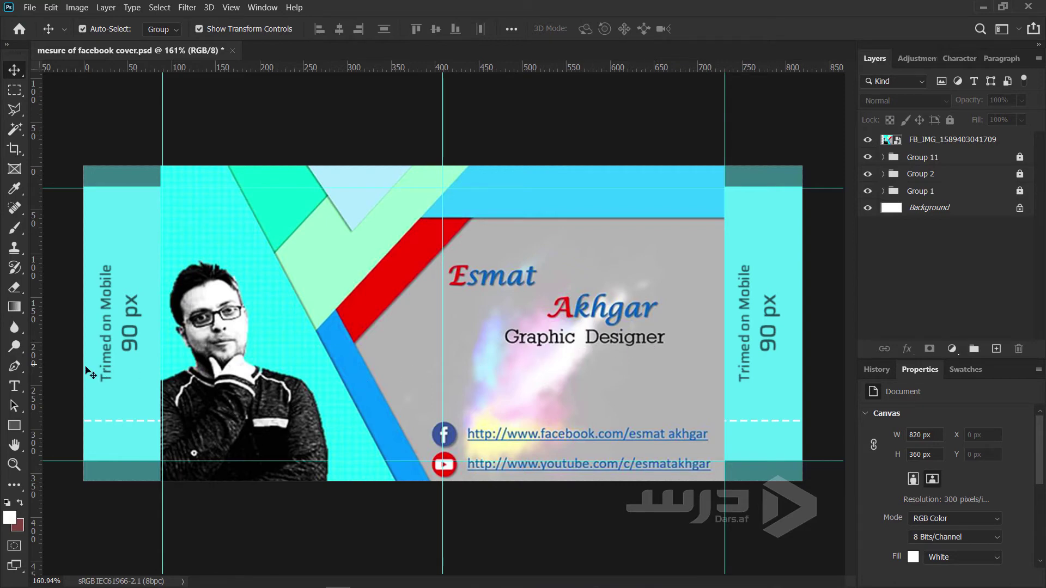
mouse_move(37, 373)
left_mouse_down()
mouse_move(465, 398)
mouse_move(669, 435)
mouse_move(32, 419)
left_mouse_up()
left_click(938, 140)
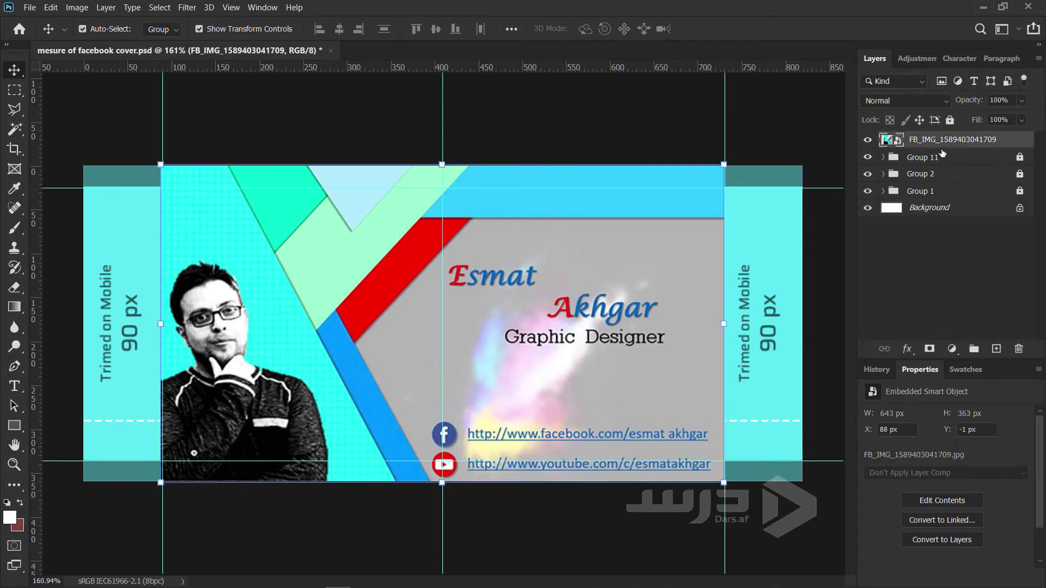
key("Delete")
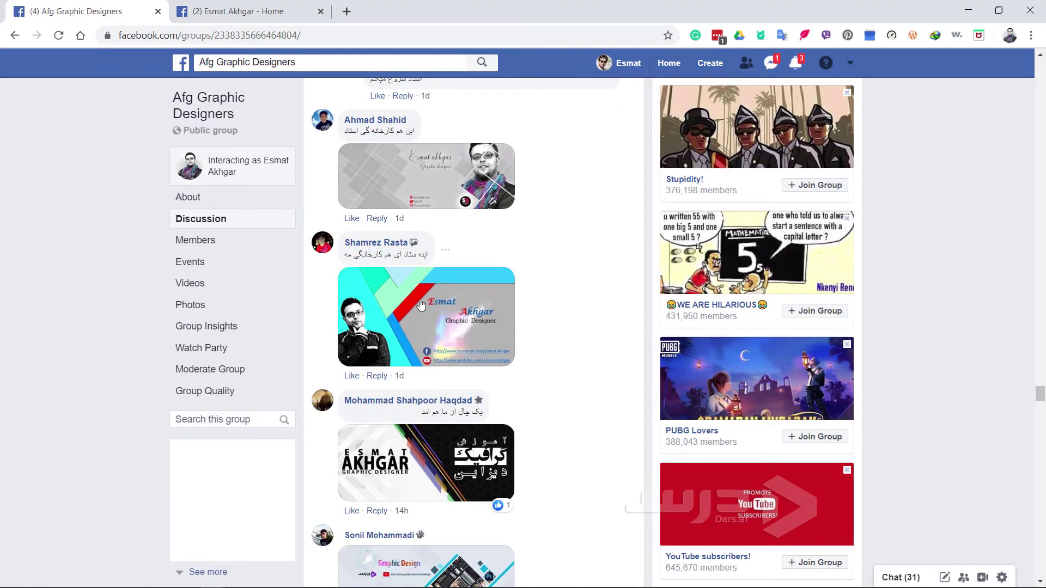
Scroll the Afg Graphic Designers comments to view more posted cover images.
scroll(436, 294, "down", 5)
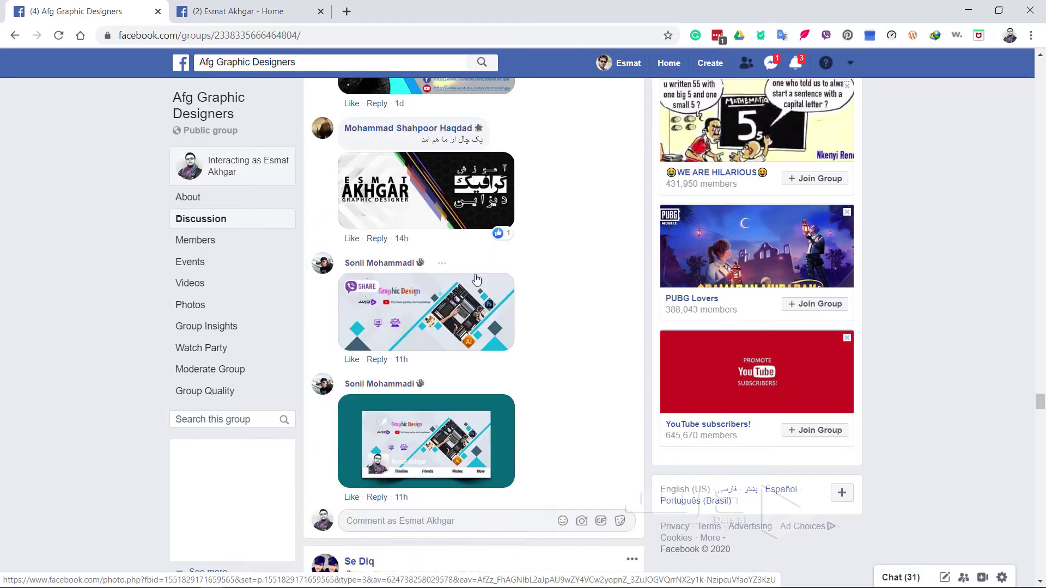
scroll(477, 279, "up", 1)
scroll(477, 280, "down", 1)
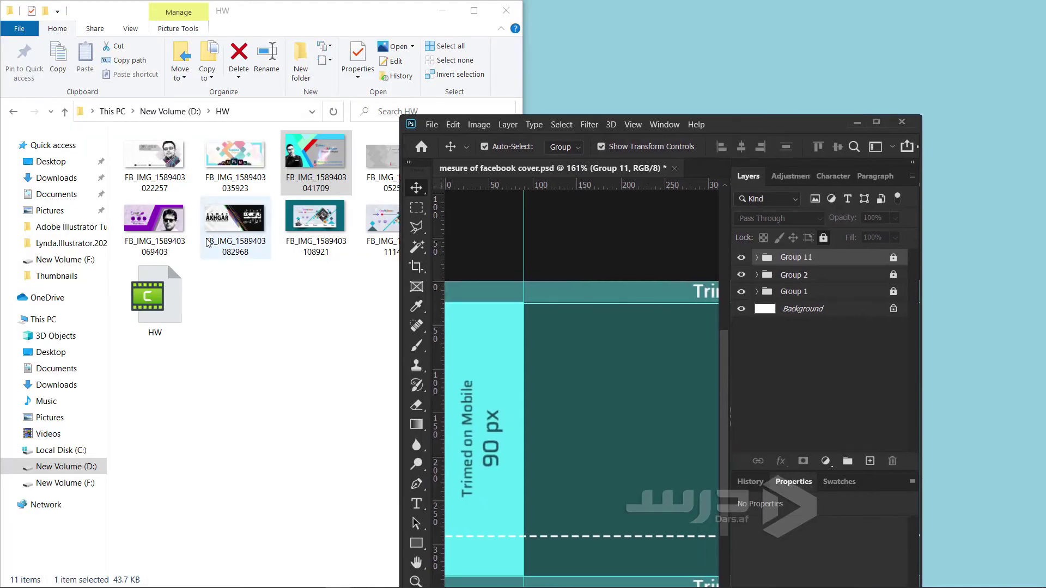
left_click(208, 242)
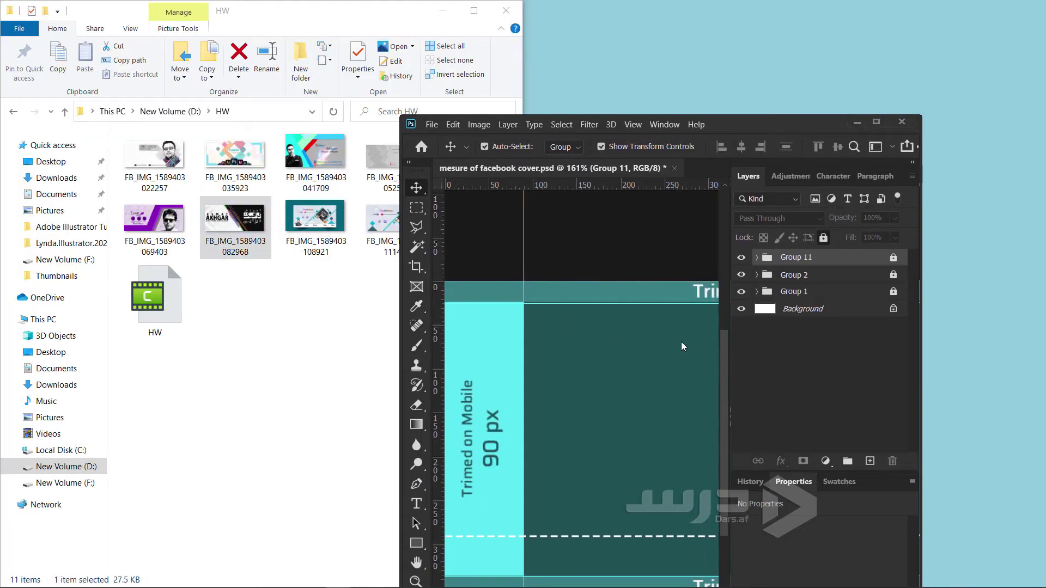
left_click_drag(234, 229, 621, 436)
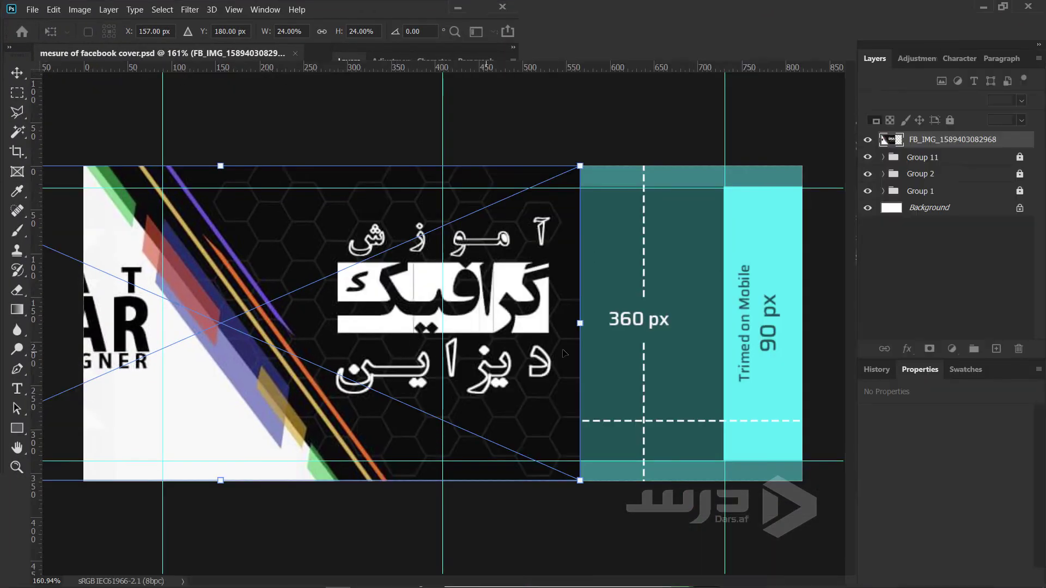
left_click_drag(368, 335, 552, 339)
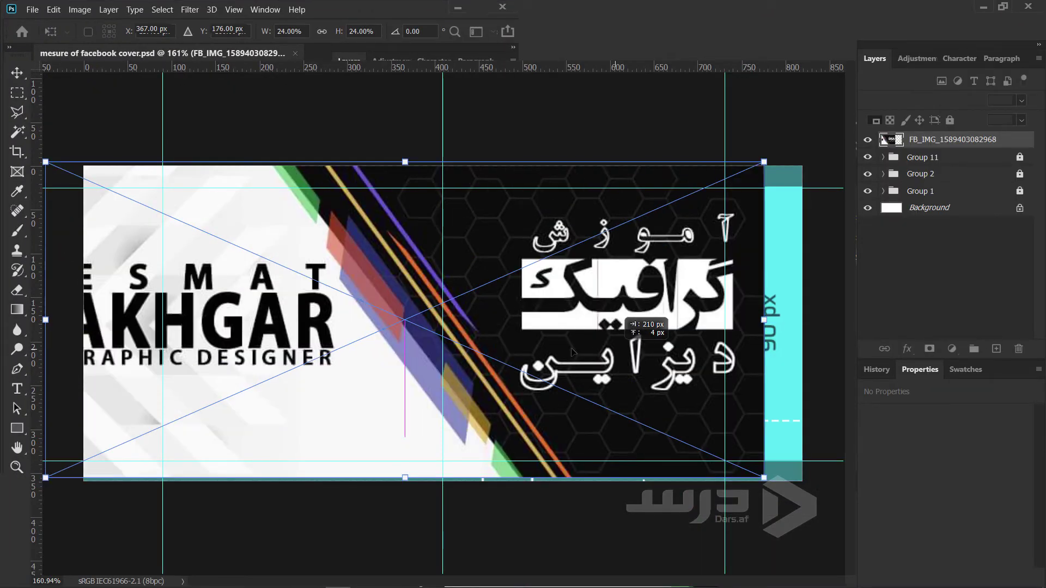
left_click_drag(576, 355, 502, 348)
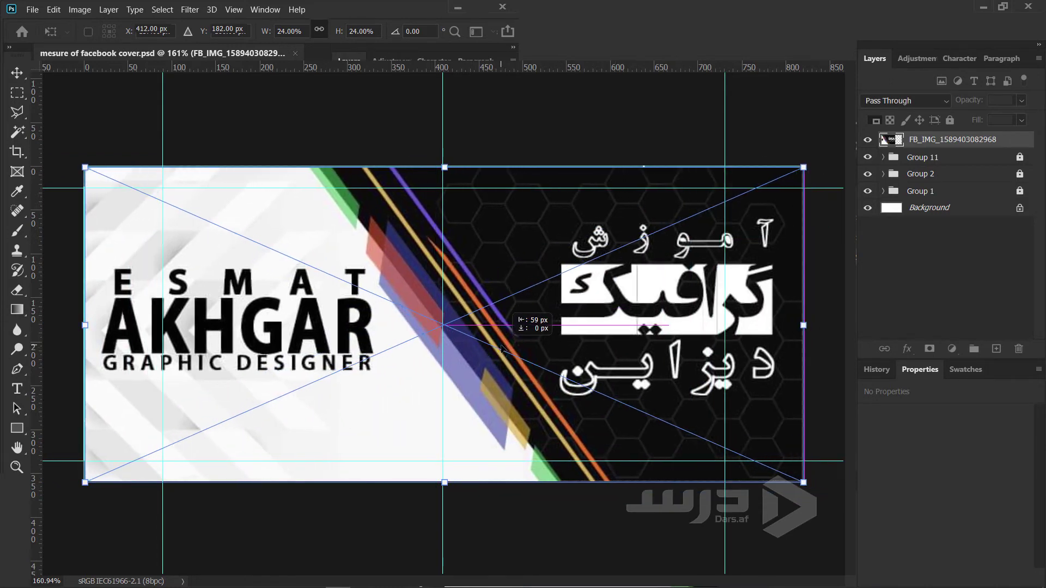
key("Return")
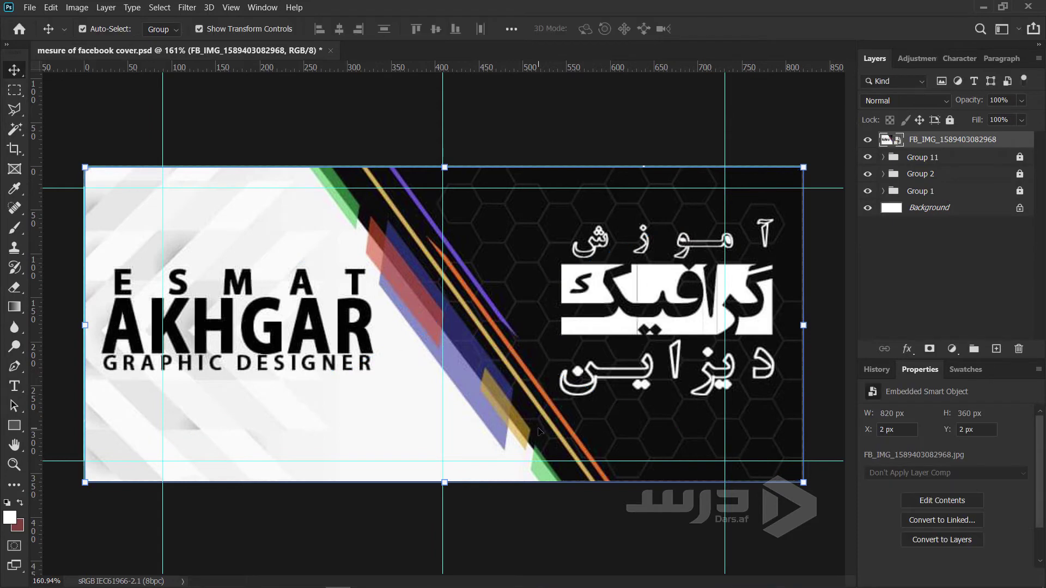
Turn off Auto-Select and nudge the cover layer flush to the canvas top at 2, 0.
left_click(402, 143)
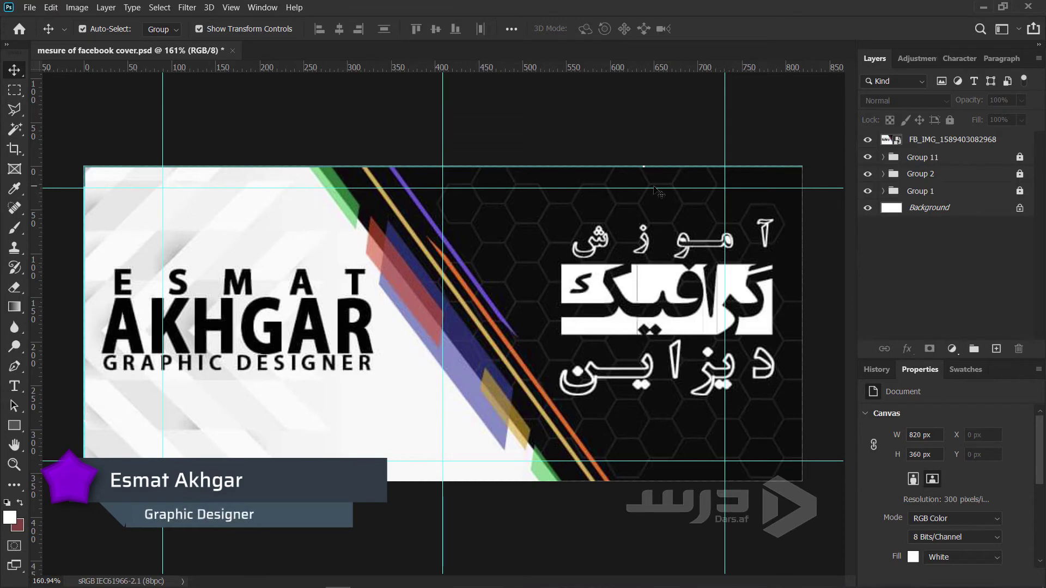
left_click(606, 319)
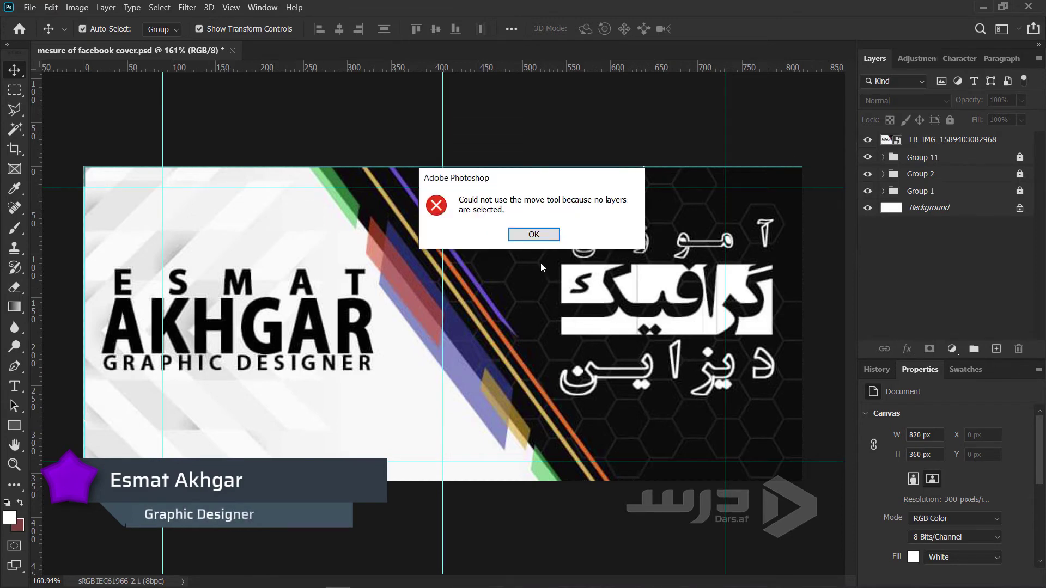
left_click(534, 235)
left_click(82, 28)
left_click(952, 139)
mouse_move(498, 373)
left_mouse_down()
mouse_move(498, 409)
mouse_move(498, 313)
left_mouse_up()
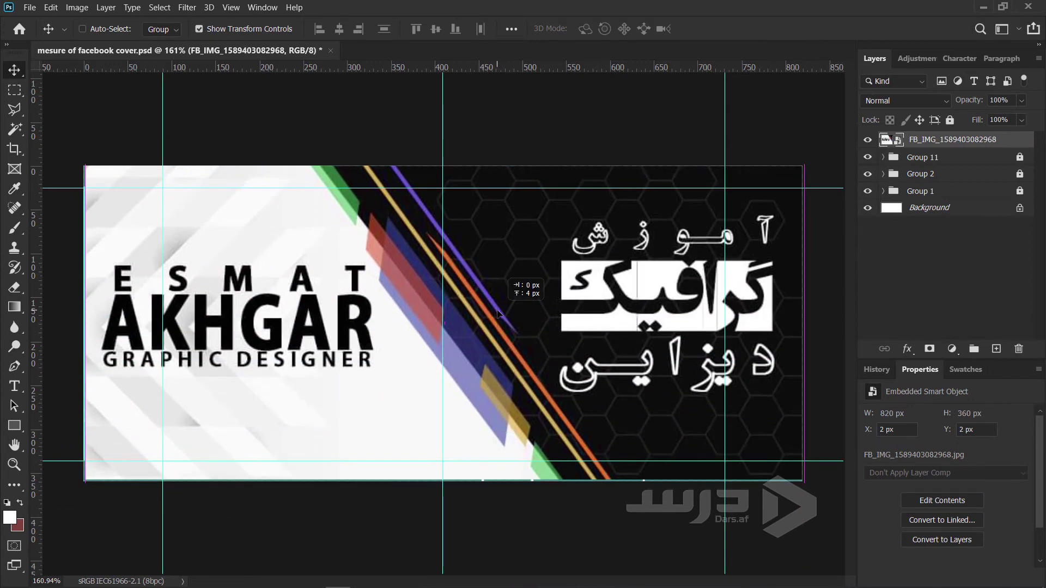
left_click_drag(497, 313, 494, 314)
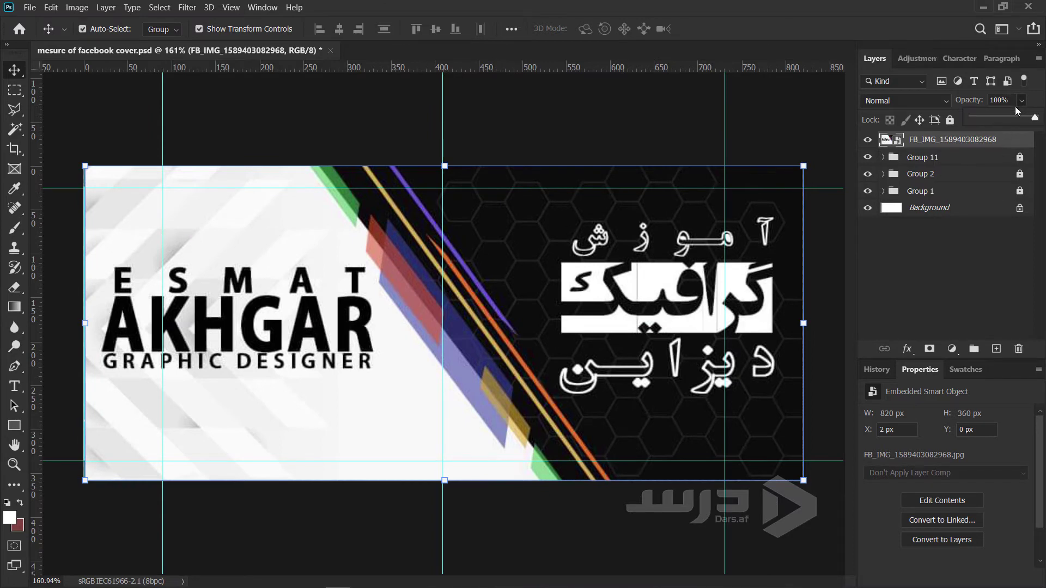
left_click_drag(1014, 117, 1006, 118)
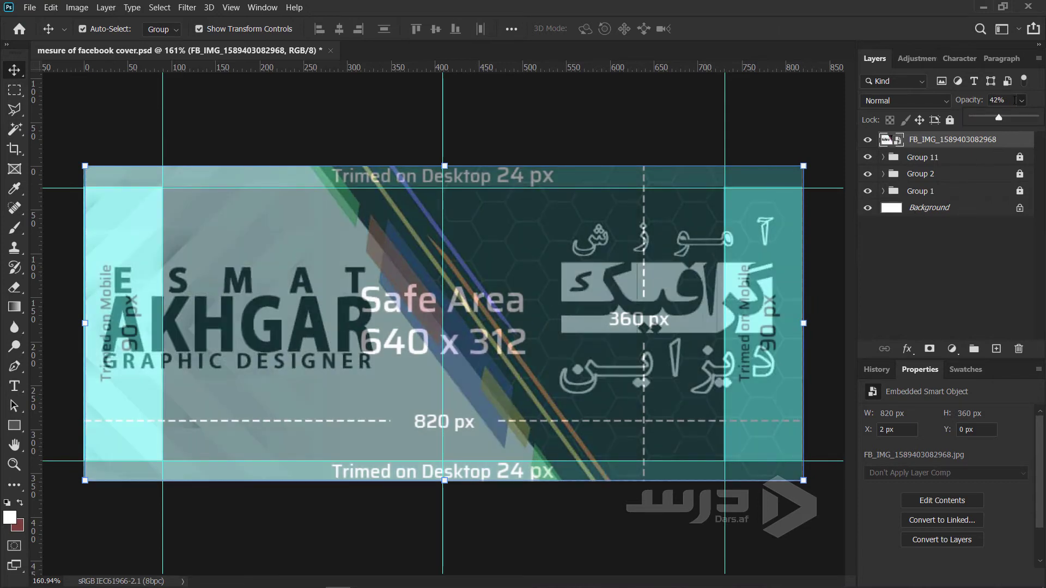
left_click_drag(1013, 117, 1035, 117)
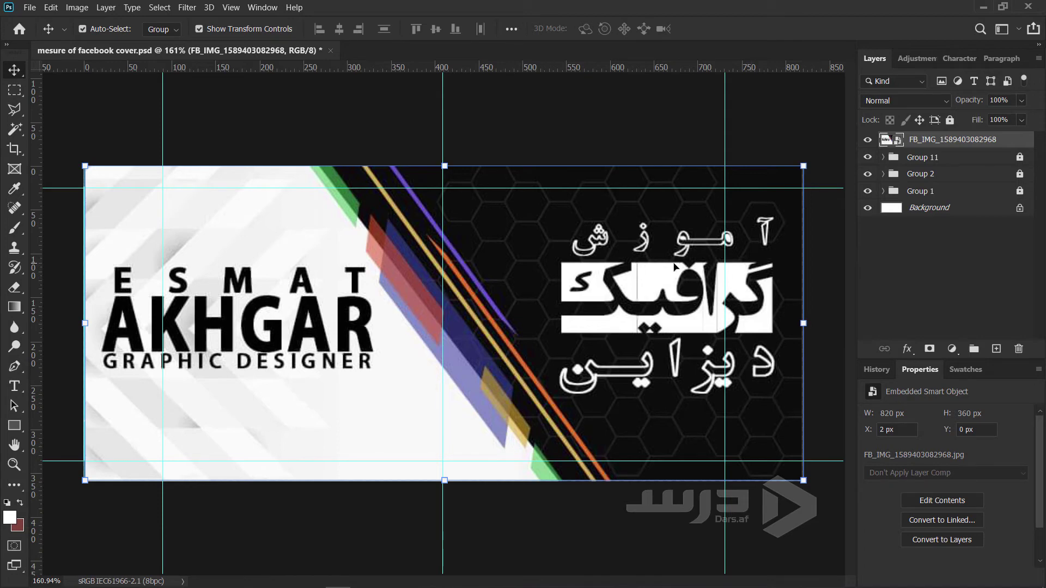
left_click(537, 143)
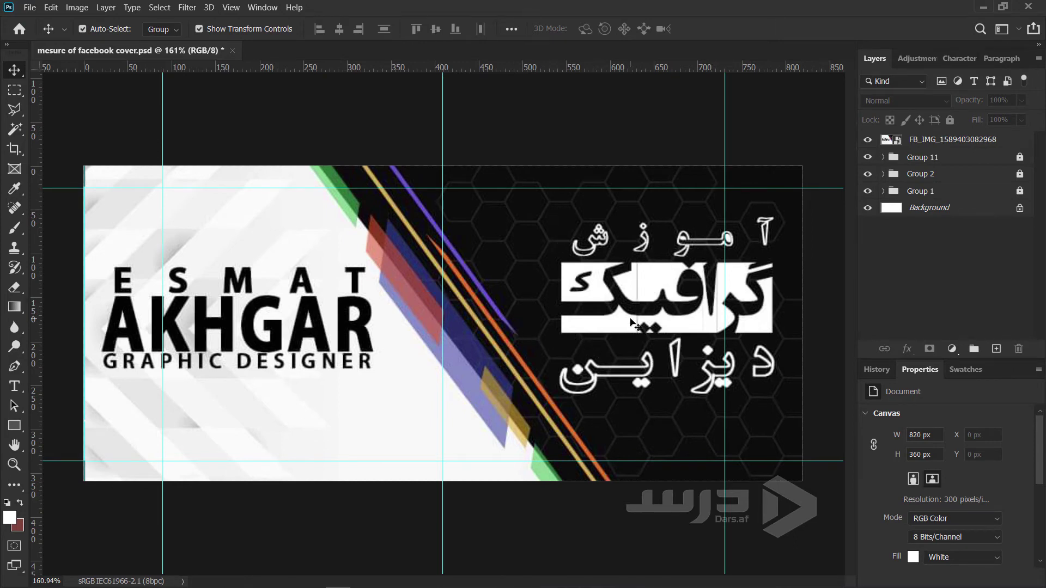
key("ctrl")
left_click(599, 232, "ctrl")
scroll(572, 232, "up", 2)
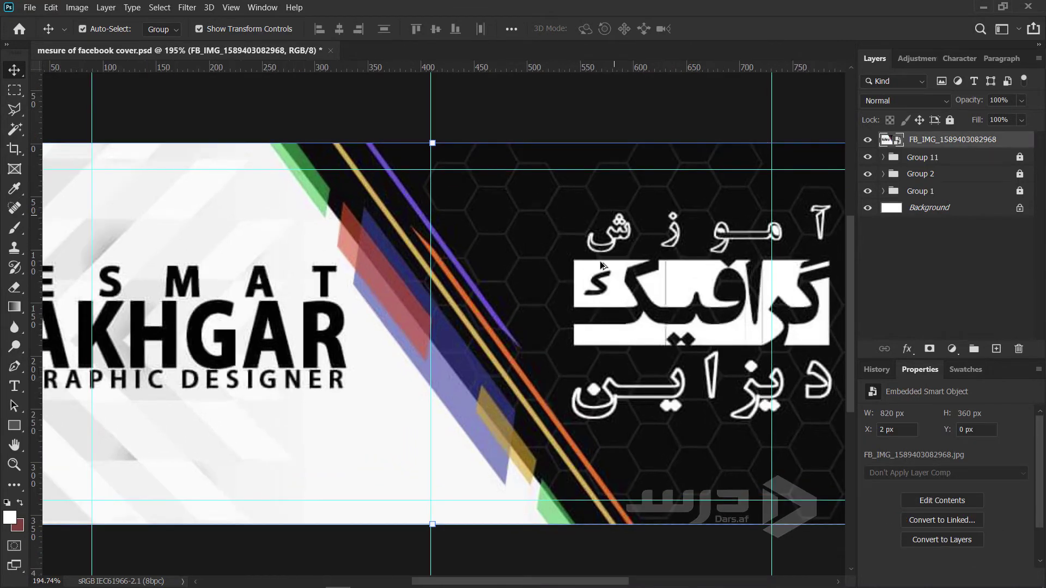
scroll(600, 260, "down", 2)
scroll(305, 319, "up", 1)
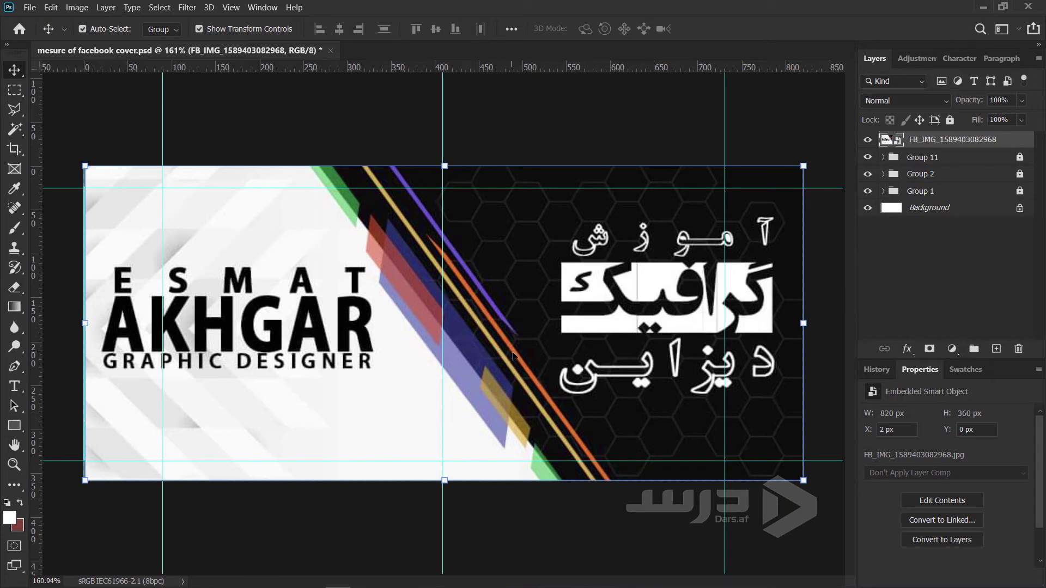
left_click(517, 145)
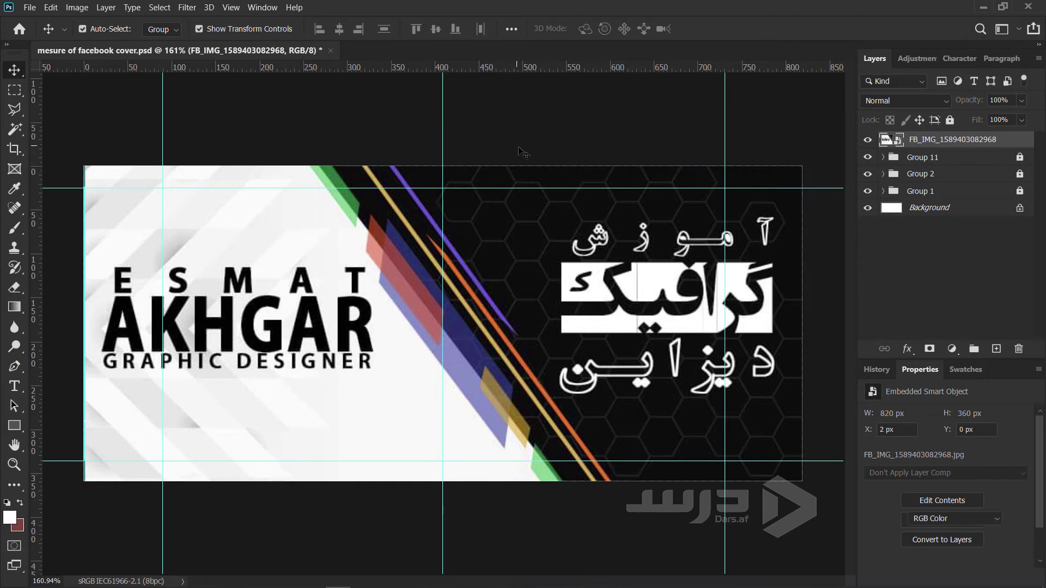
left_click(599, 281)
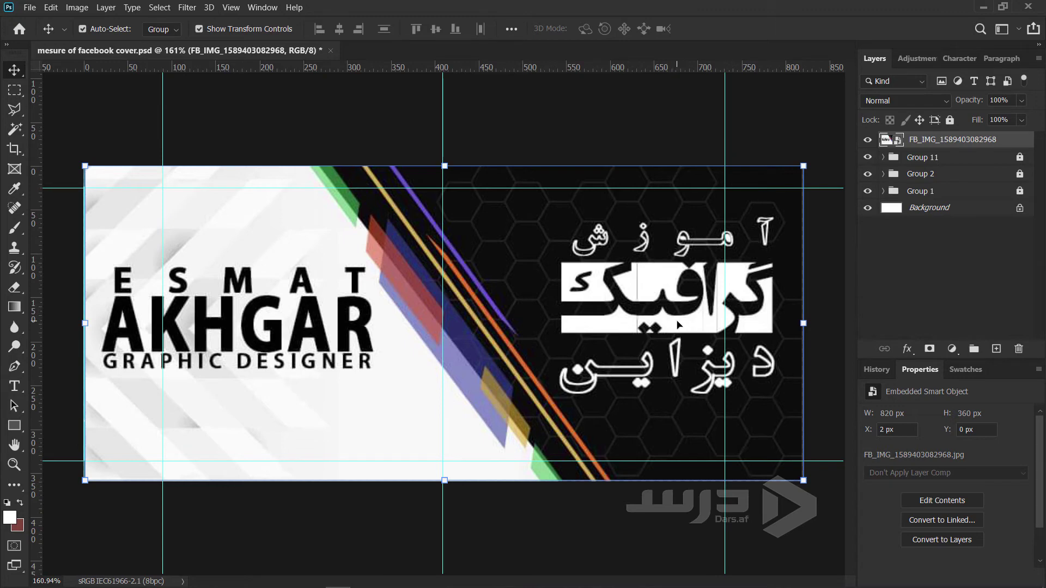
key("Delete")
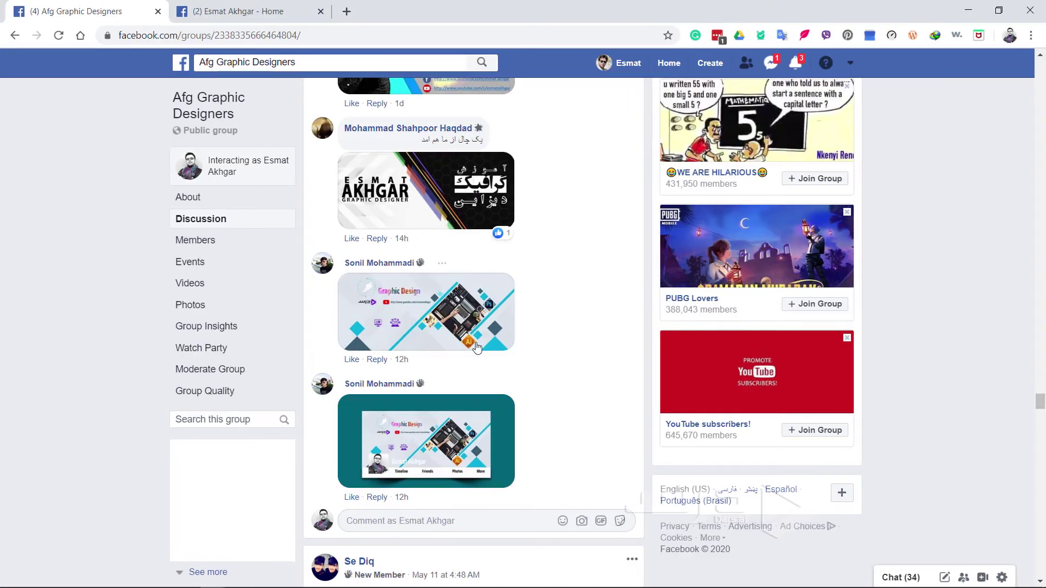
Scroll the Afg Graphic Designers feed down to the purple cover post with a portrait.
scroll(471, 355, "down", 1)
scroll(448, 319, "down", 4)
scroll(490, 245, "down", 2)
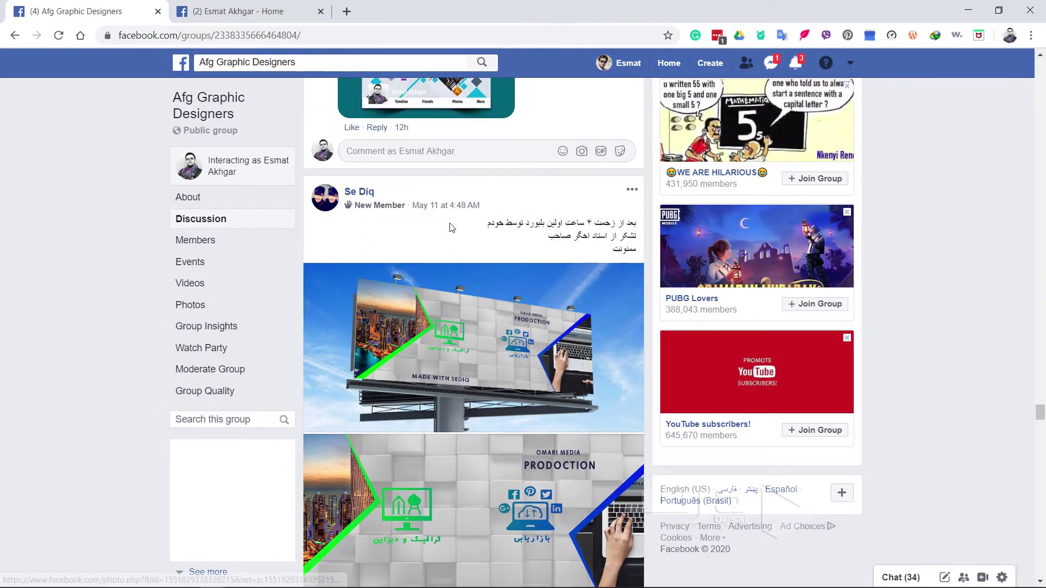
scroll(504, 210, "down", 3)
scroll(505, 210, "down", 4)
scroll(504, 212, "down", 5)
scroll(505, 216, "down", 5)
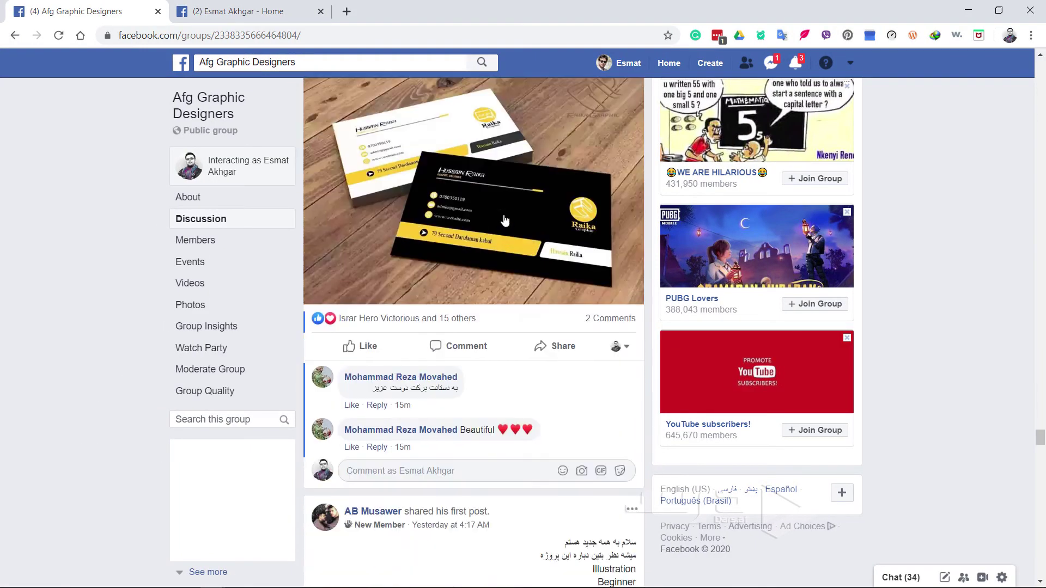
scroll(505, 218, "down", 5)
scroll(504, 220, "down", 5)
scroll(502, 222, "down", 5)
scroll(500, 226, "down", 3)
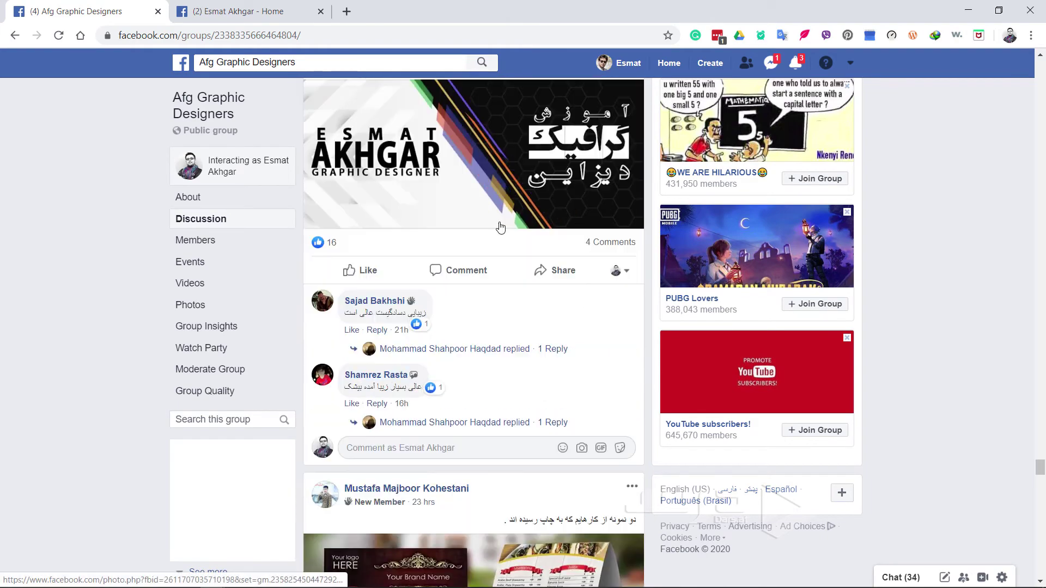
scroll(403, 248, "up", 2)
scroll(403, 248, "up", 1)
scroll(474, 299, "down", 4)
scroll(475, 299, "down", 3)
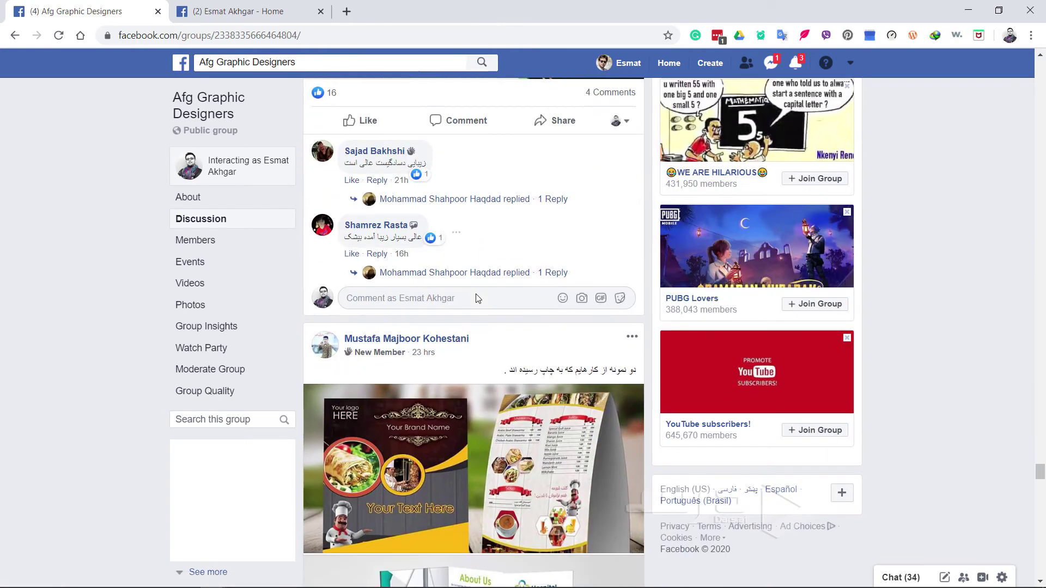
scroll(478, 299, "down", 5)
scroll(478, 299, "down", 5)
scroll(478, 299, "down", 5)
scroll(478, 299, "down", 5)
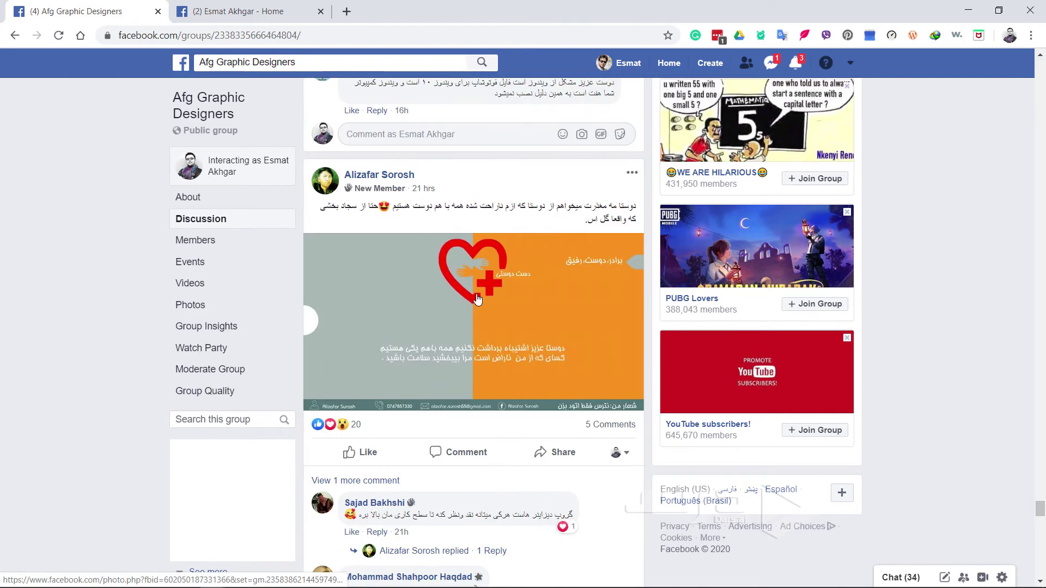
scroll(478, 299, "down", 4)
scroll(478, 300, "down", 4)
scroll(478, 299, "down", 5)
scroll(478, 299, "down", 4)
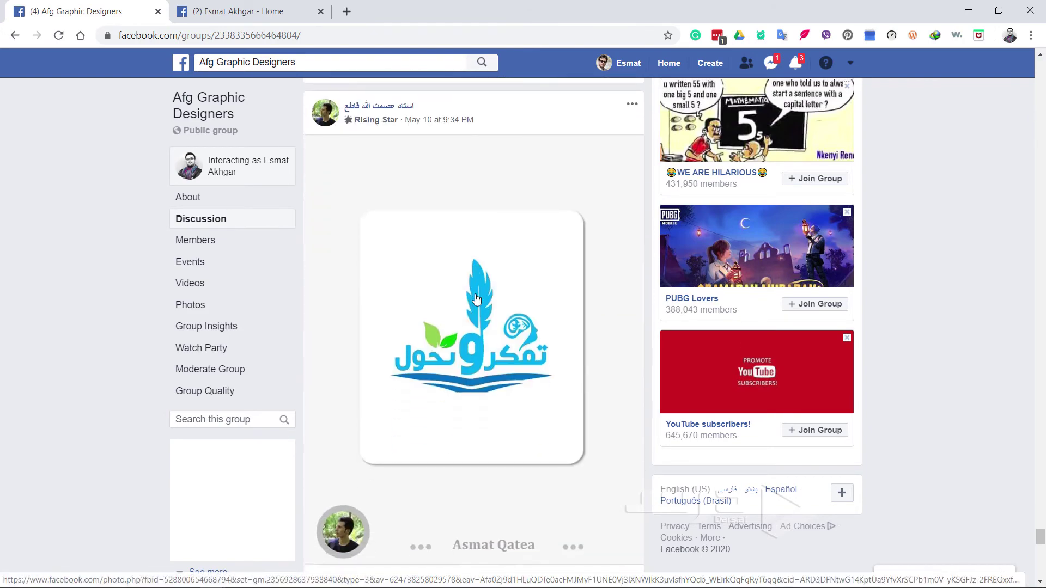
scroll(477, 299, "down", 5)
scroll(477, 299, "down", 5)
scroll(477, 299, "down", 5)
scroll(477, 300, "down", 1)
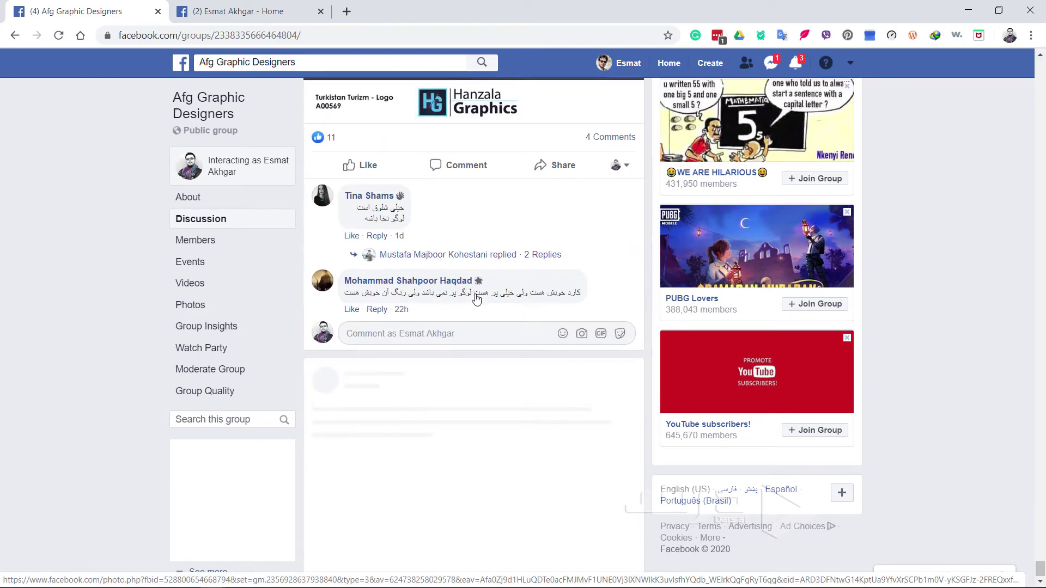
scroll(476, 299, "down", 3)
scroll(414, 294, "down", 1)
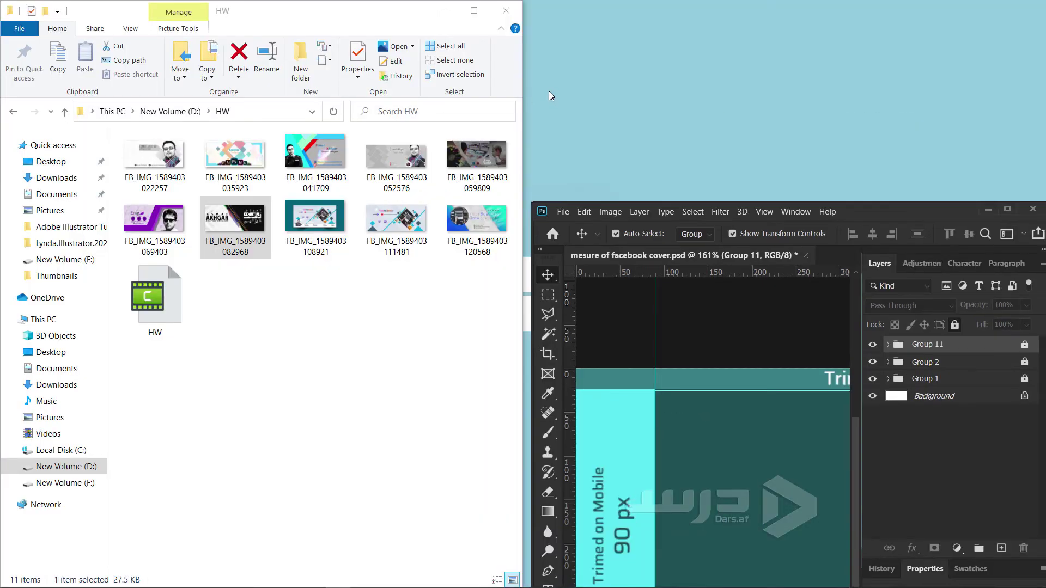
left_click_drag(883, 209, 853, 179)
mouse_move(155, 223)
left_mouse_down()
mouse_move(729, 384)
mouse_move(682, 338)
left_mouse_up()
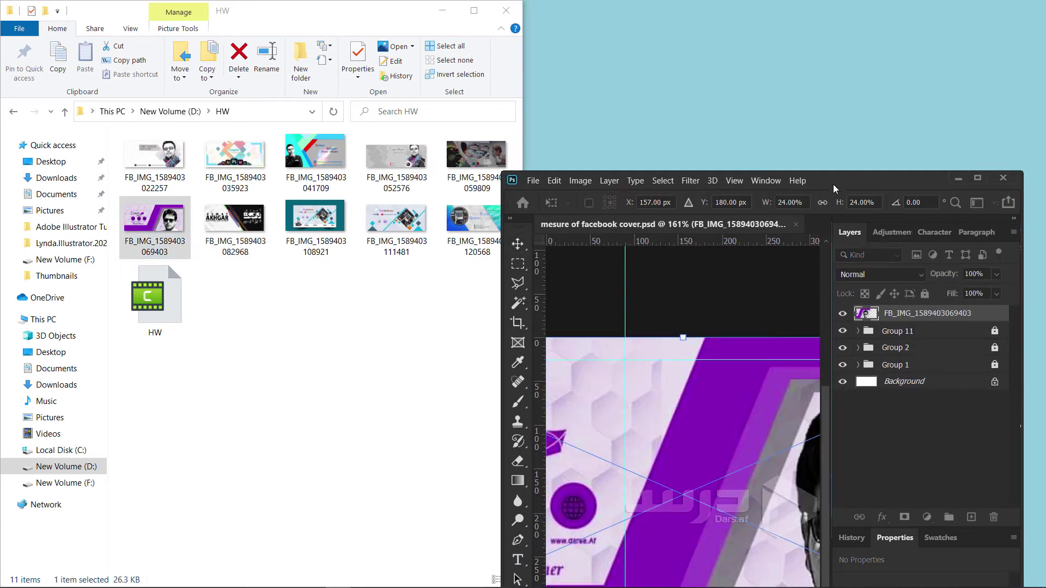
left_click_drag(833, 183, 661, 75)
double_click(643, 70)
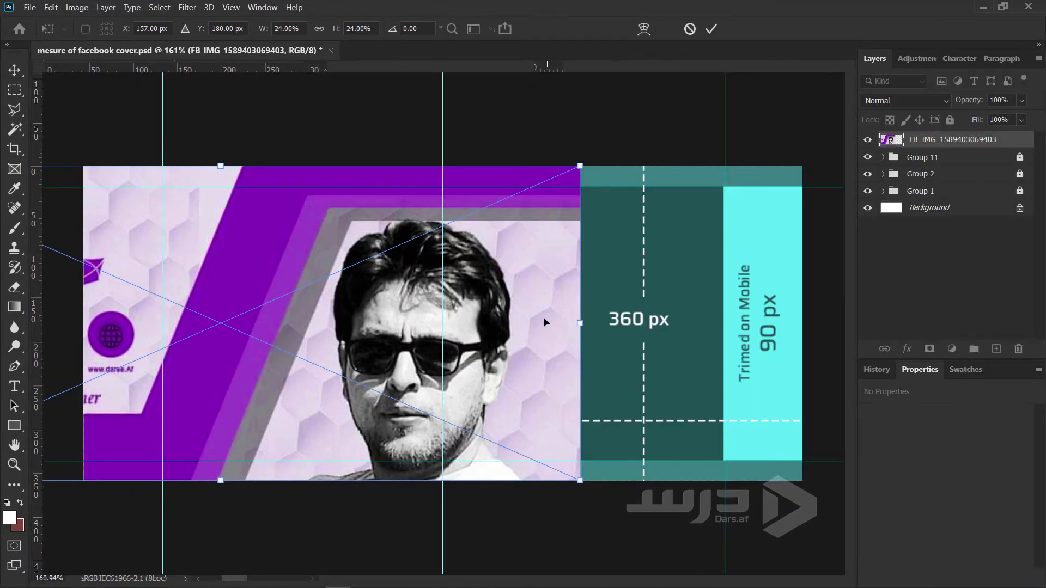
Position the purple cover at X 411 px over the 820×360 template and commit it.
left_click_drag(324, 303, 547, 324)
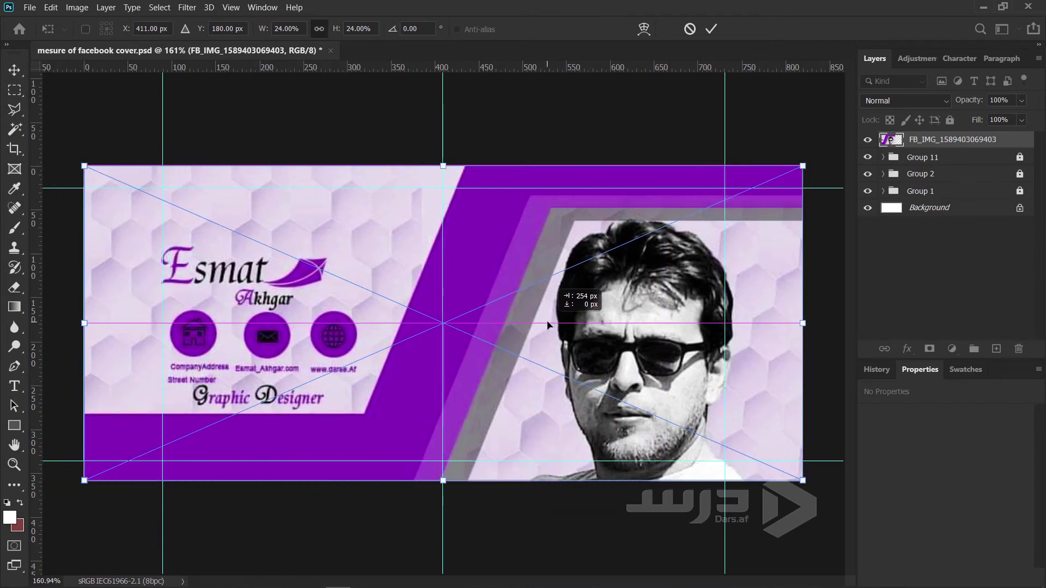
left_click_drag(548, 325, 548, 325)
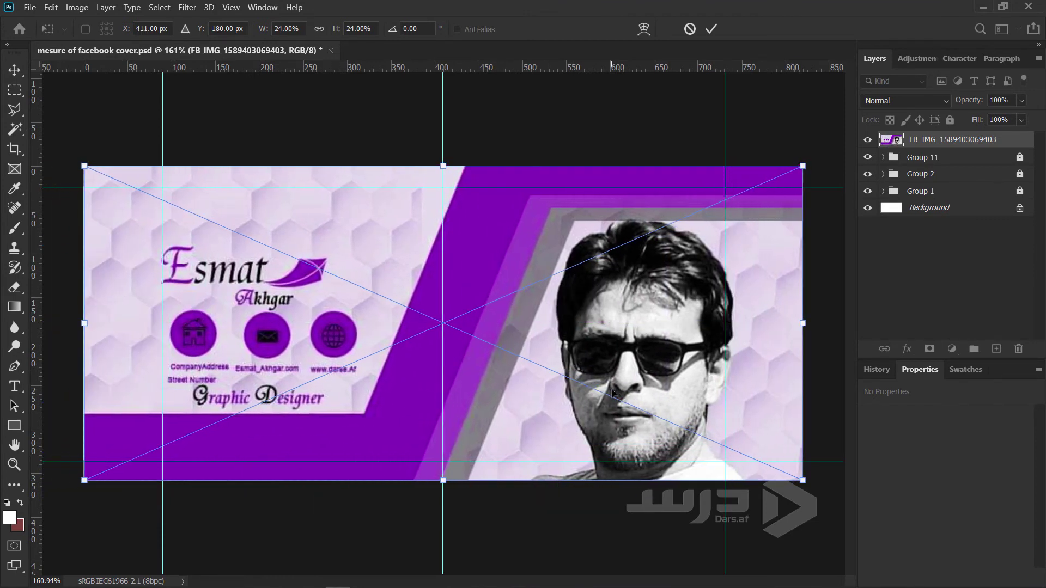
key("Return")
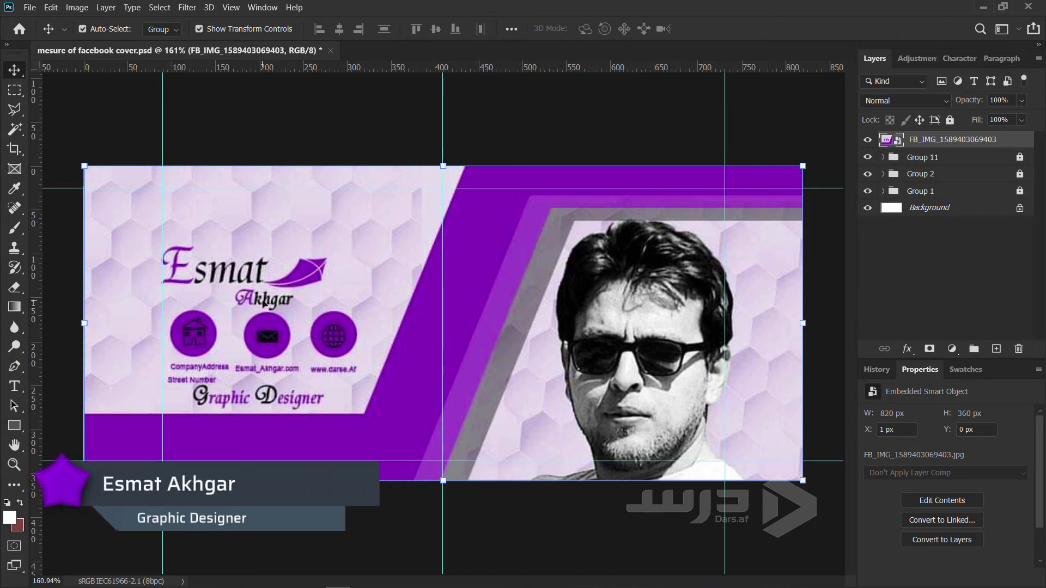
left_click_drag(79, 367, 230, 399)
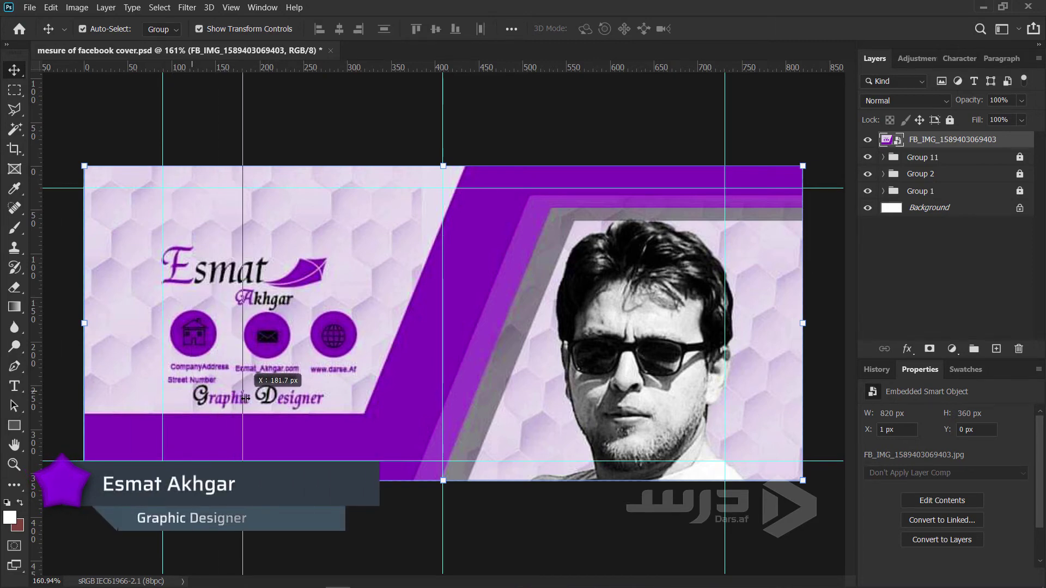
key("ctrl+z")
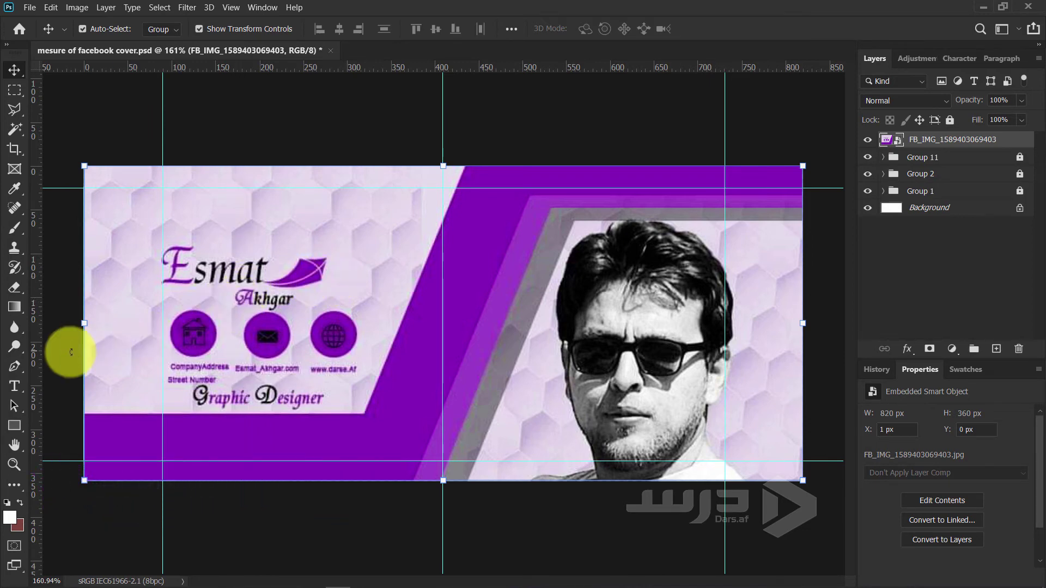
left_click_drag(36, 354, 240, 374)
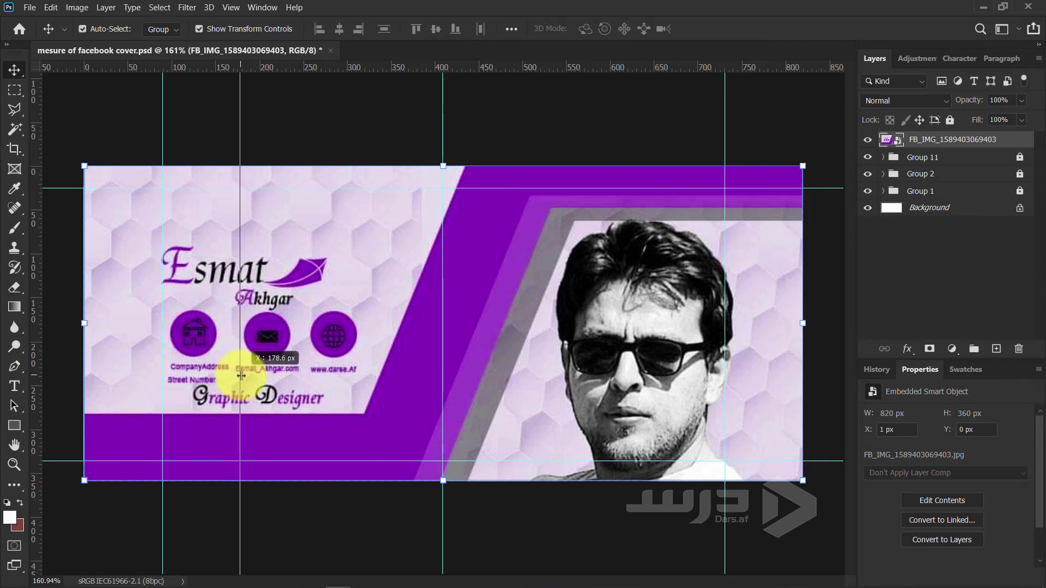
left_click_drag(241, 376, 17, 364)
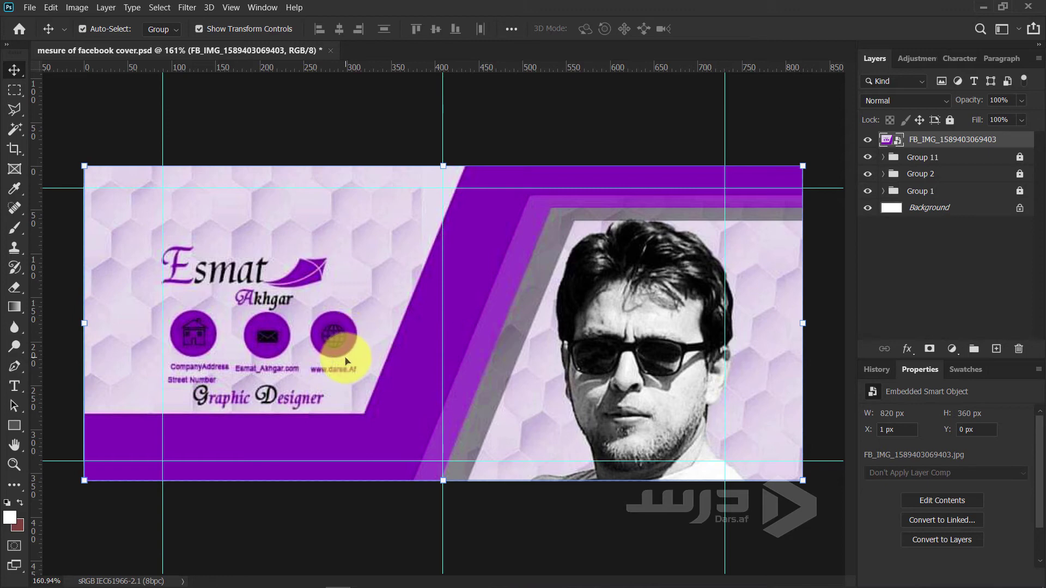
left_click(320, 373)
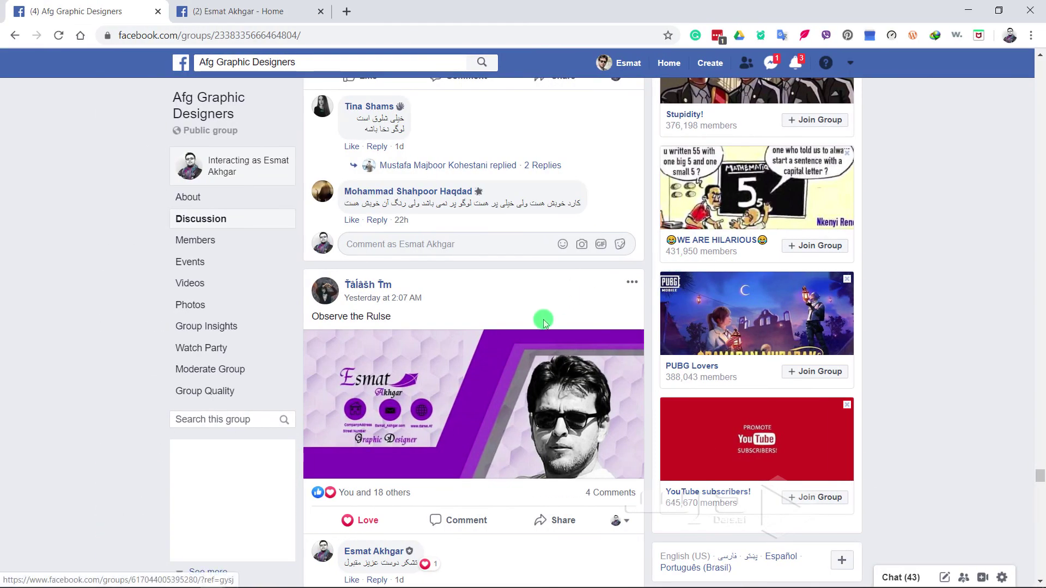
Delete the purple cover layer and shrink Photoshop to show the HW folder beside it.
scroll(529, 382, "down", 2)
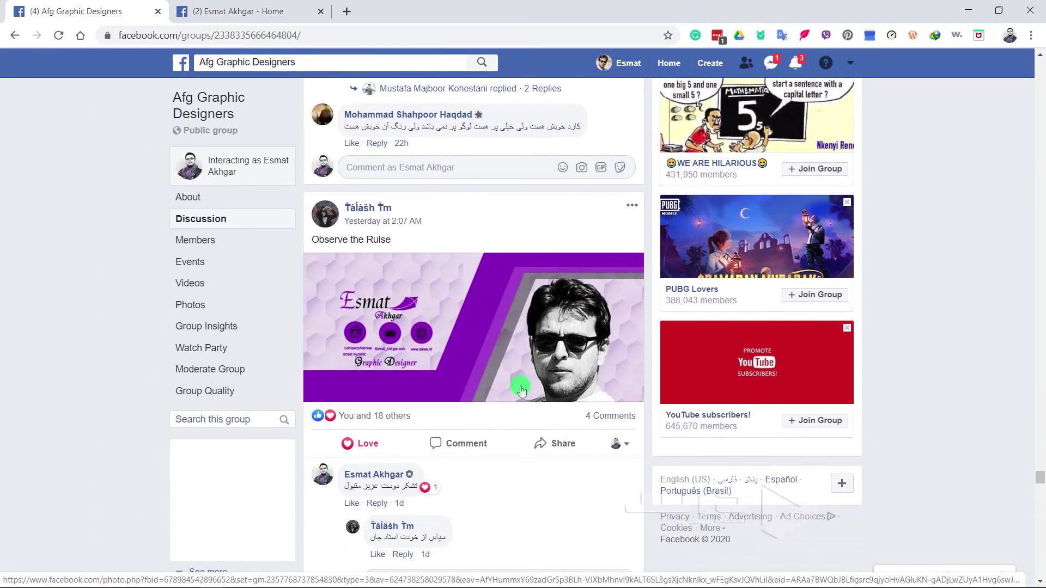
scroll(519, 387, "down", 3)
scroll(519, 390, "down", 5)
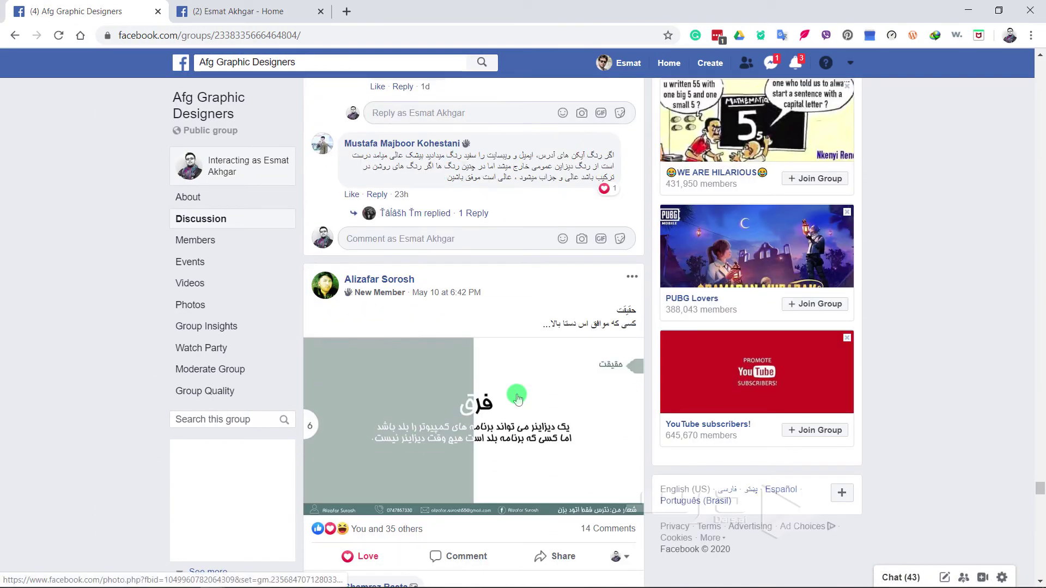
scroll(518, 397, "down", 2)
scroll(518, 397, "down", 3)
scroll(517, 397, "down", 4)
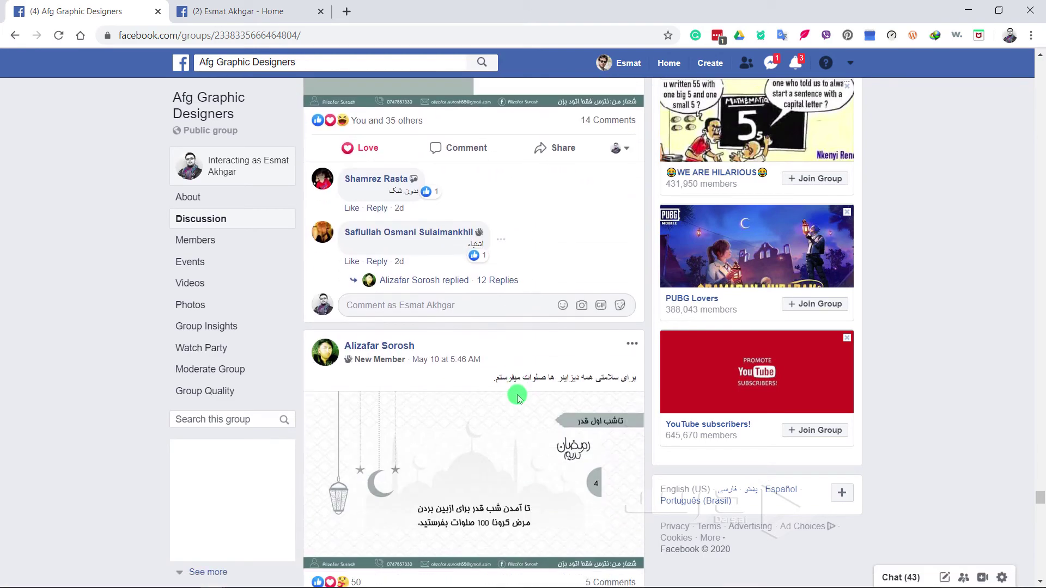
scroll(517, 398, "down", 5)
scroll(519, 399, "down", 3)
scroll(518, 399, "down", 4)
scroll(518, 400, "down", 5)
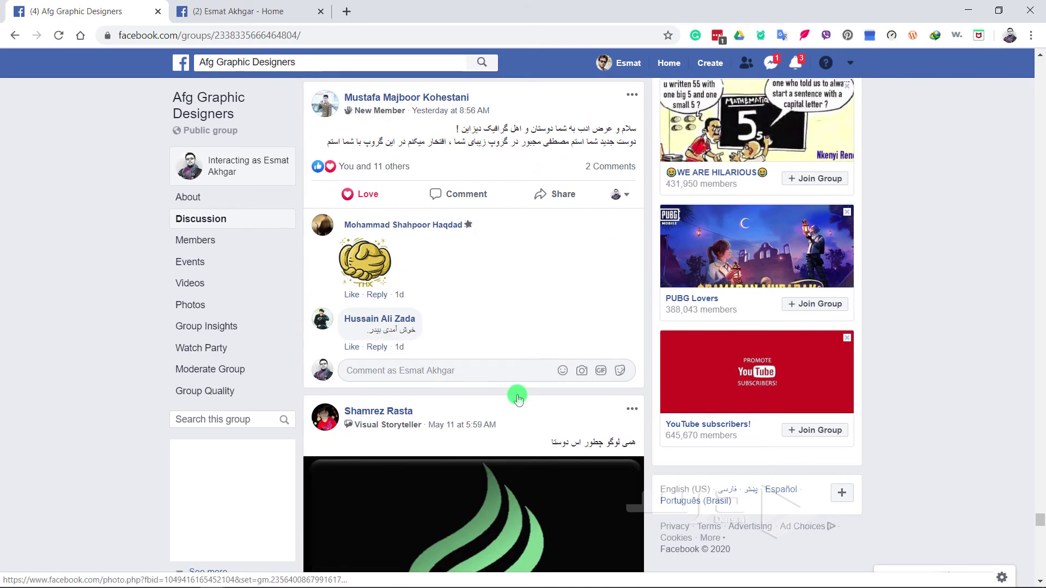
scroll(518, 399, "down", 5)
scroll(518, 399, "down", 6)
scroll(517, 399, "down", 5)
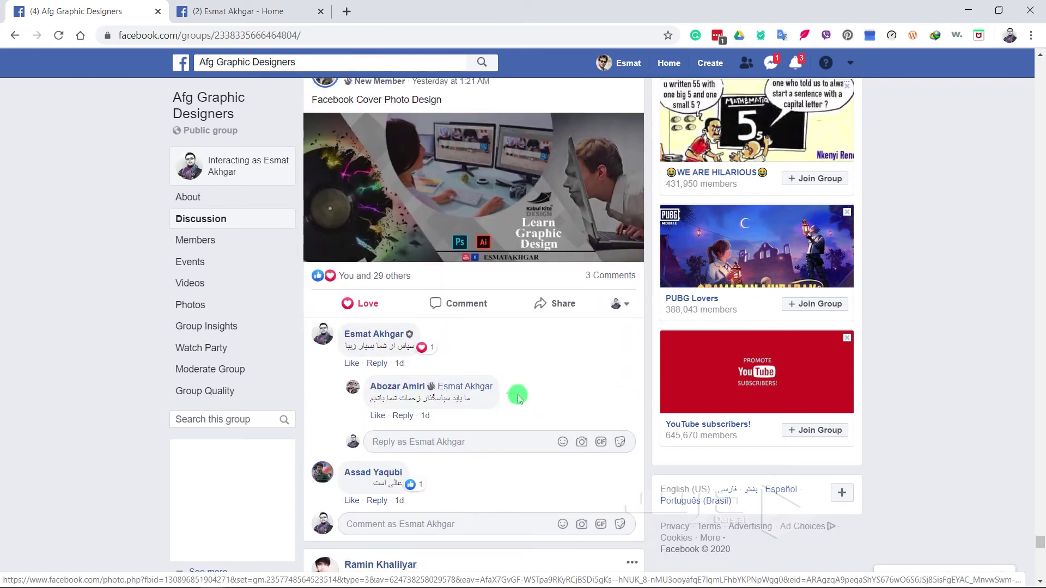
scroll(514, 397, "up", 2)
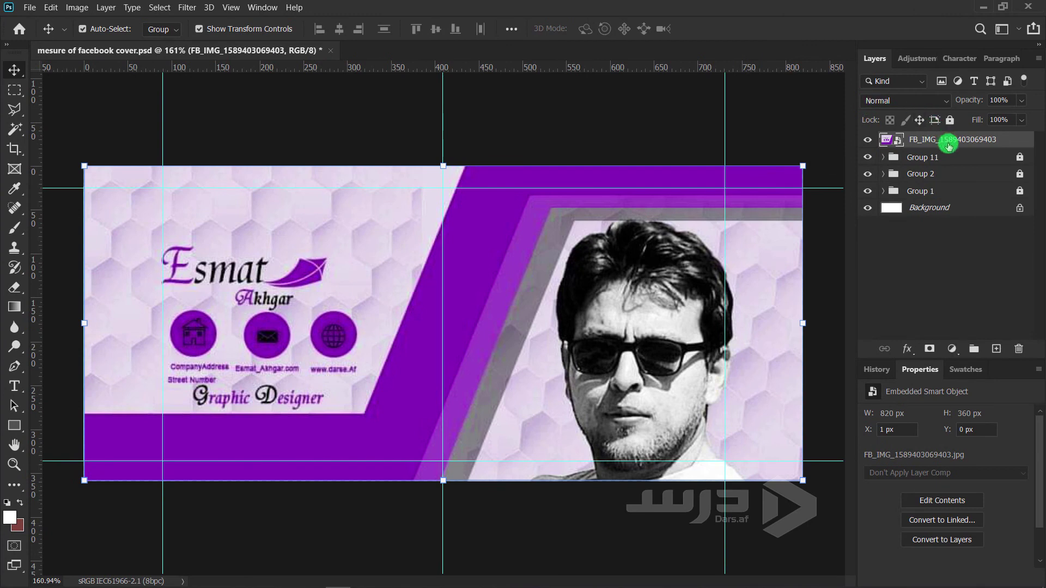
key("Delete")
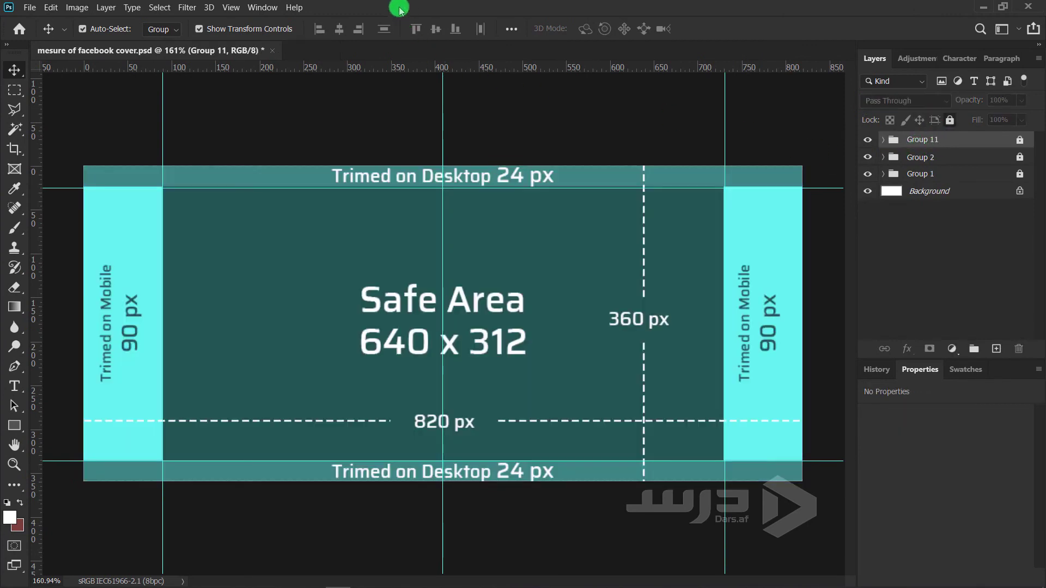
mouse_move(397, 12)
left_mouse_down()
mouse_move(567, 174)
mouse_move(660, 168)
left_mouse_up()
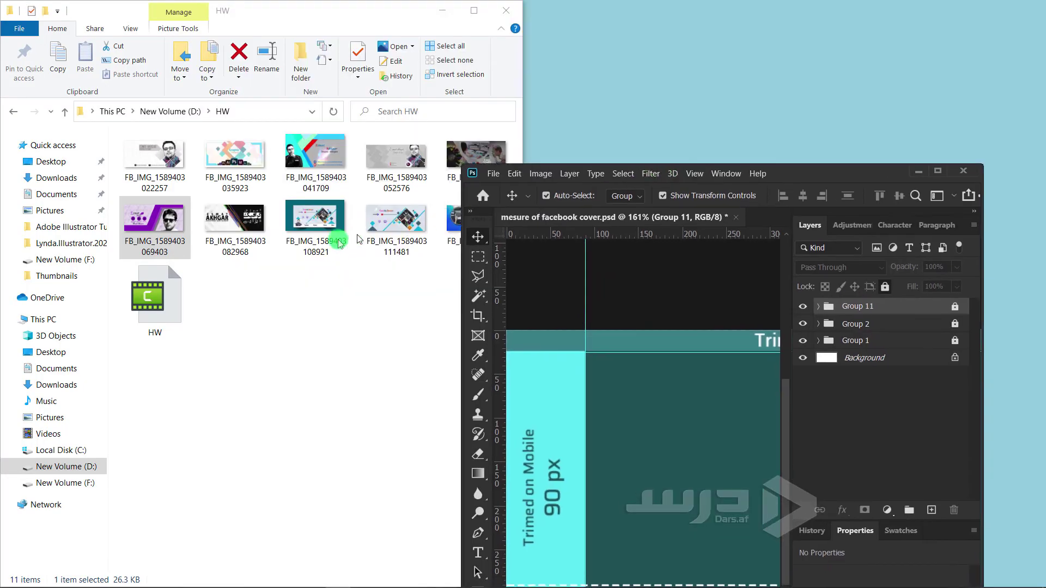
left_click_drag(254, 228, 759, 229)
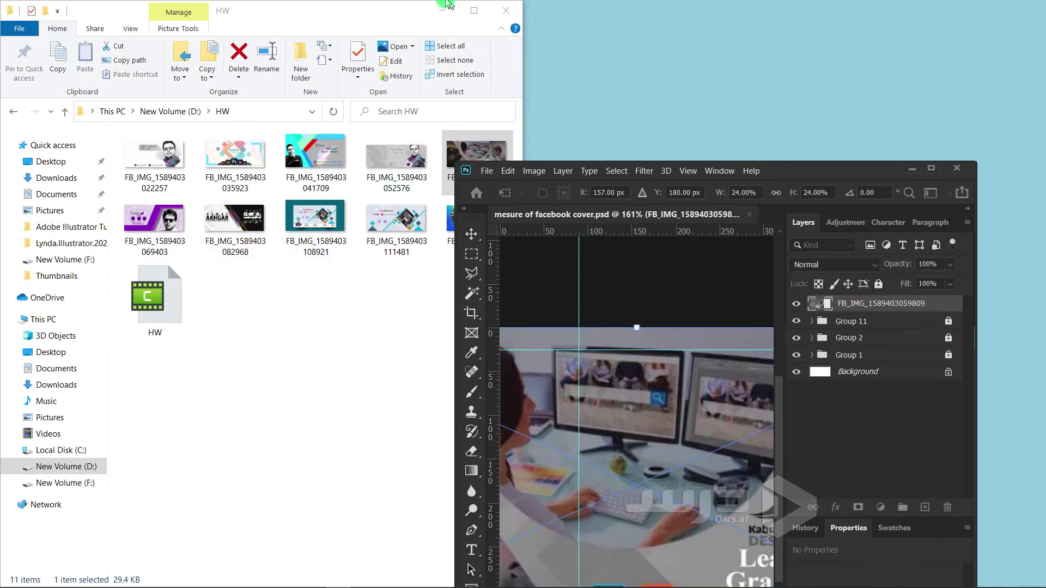
left_click_drag(758, 226, 404, 56)
mouse_move(304, 365)
left_mouse_down()
mouse_move(531, 363)
mouse_move(523, 366)
left_mouse_up()
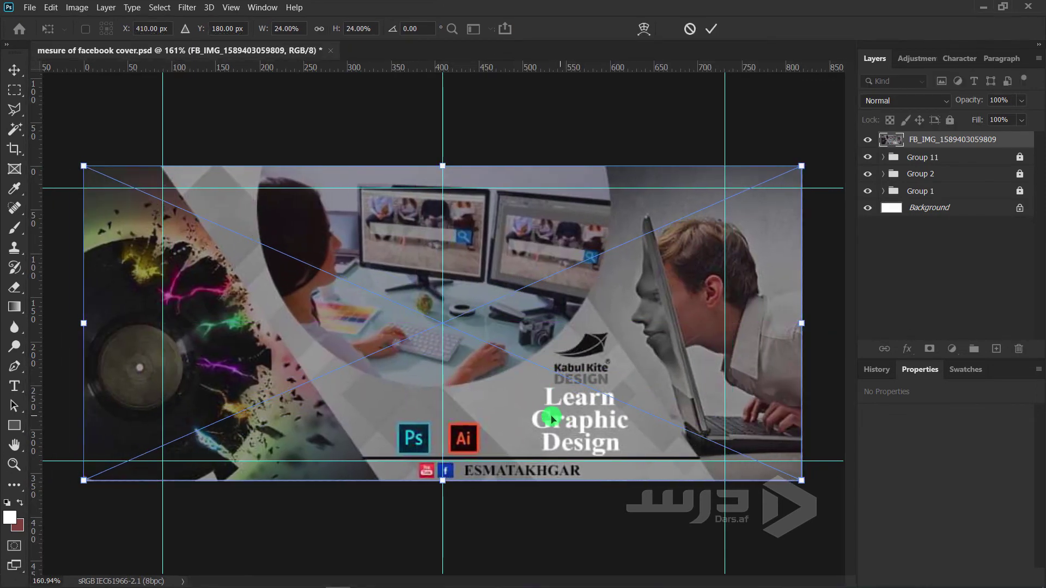
Commit the Learn Graphic Design cover, compare it with the safe areas, then delete its layer.
key("Return")
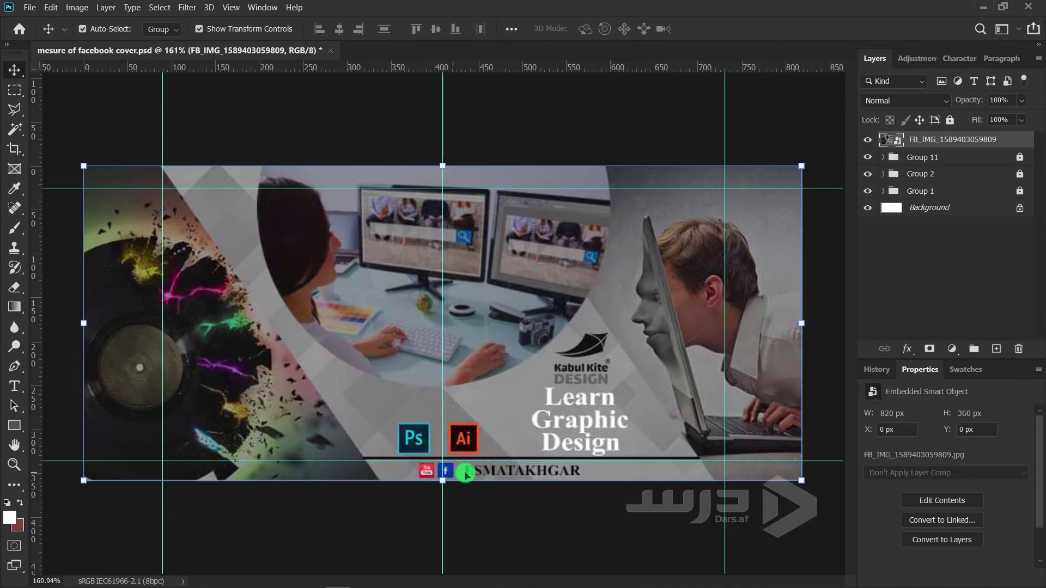
left_click_drag(511, 479, 513, 479)
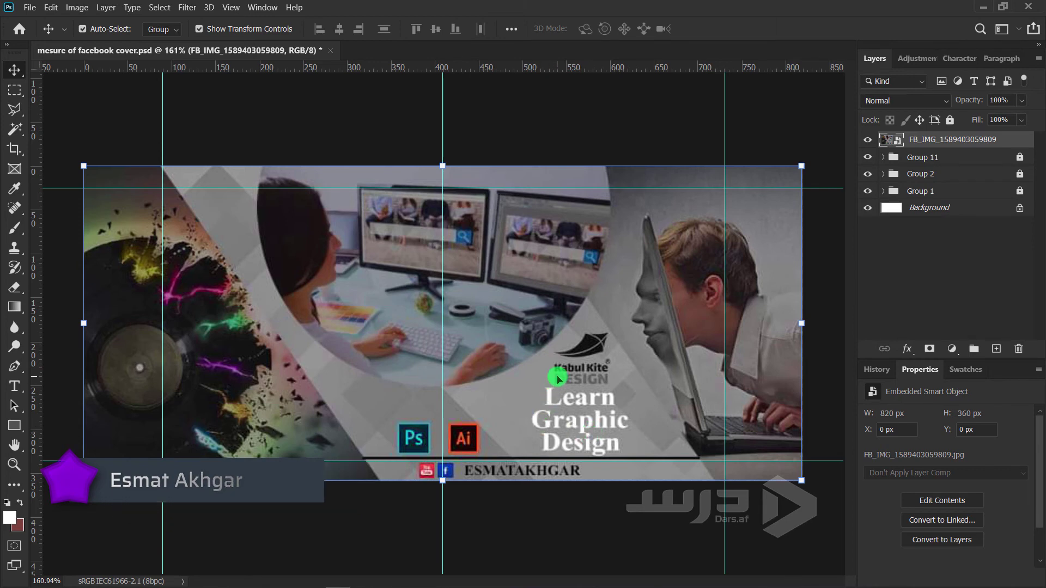
left_click(560, 378)
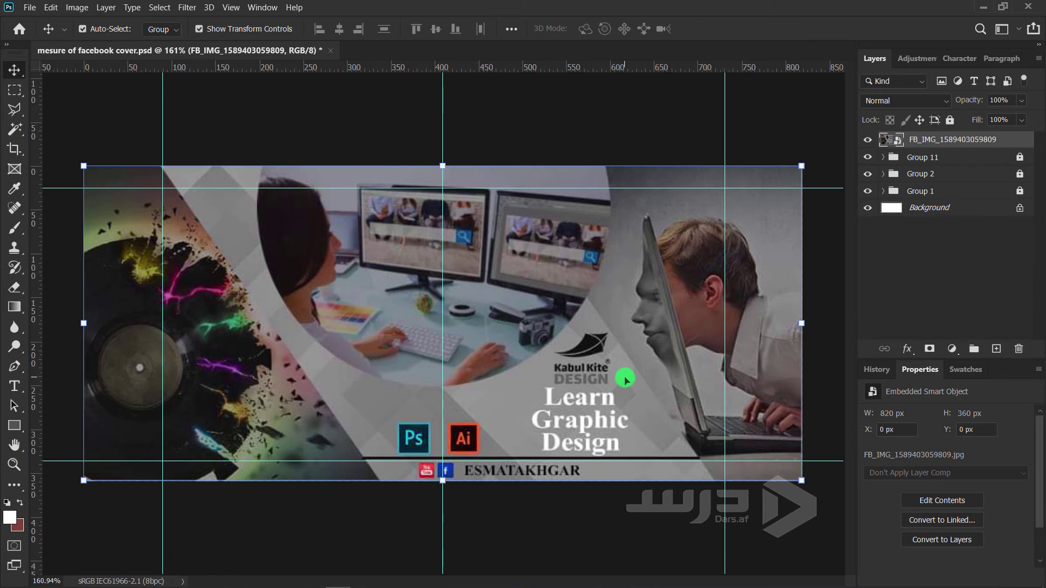
key("Delete")
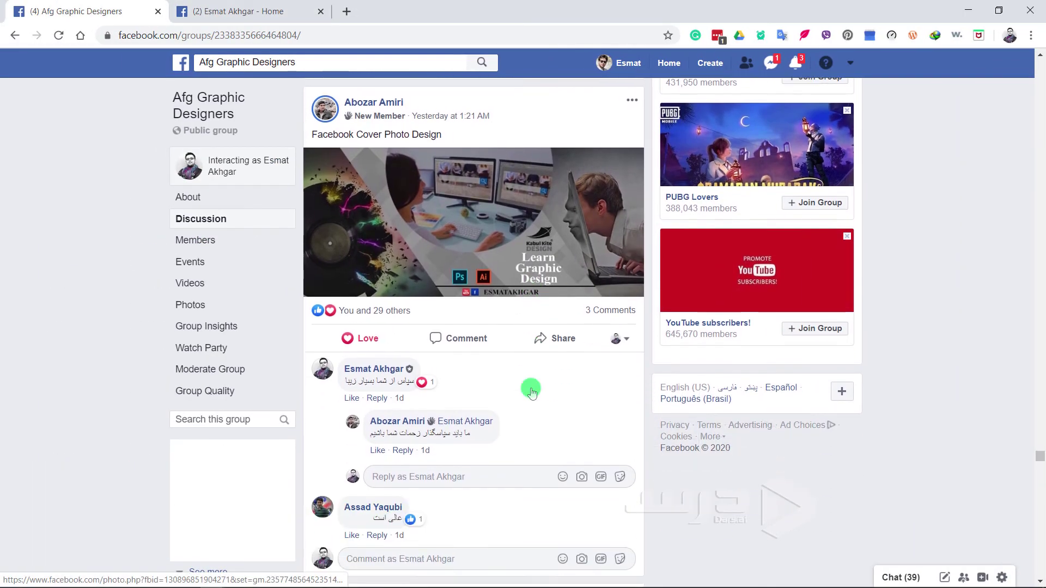
Scroll the group feed to the pastel Graphic Designer cover post and open its image.
scroll(531, 392, "down", 5)
scroll(532, 392, "down", 5)
scroll(532, 392, "down", 4)
scroll(532, 393, "down", 3)
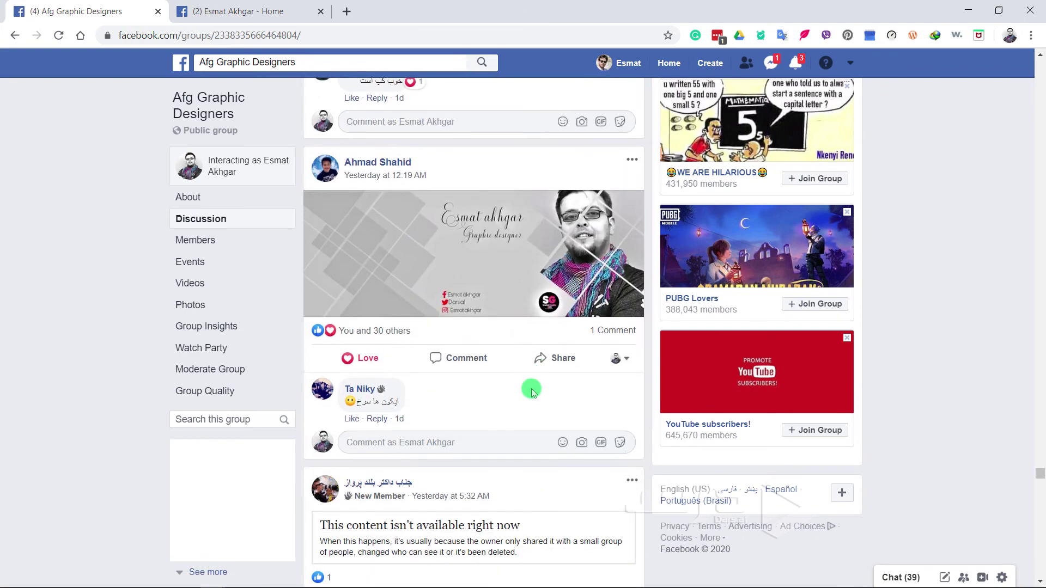
scroll(455, 260, "down", 6)
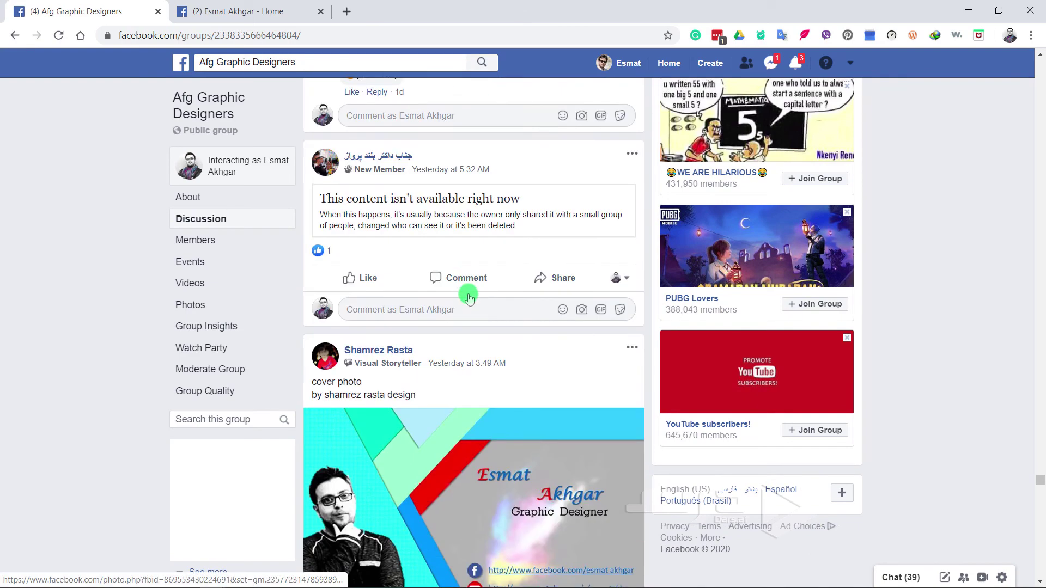
scroll(467, 283, "down", 4)
scroll(468, 272, "down", 1)
scroll(469, 268, "down", 4)
scroll(470, 268, "down", 2)
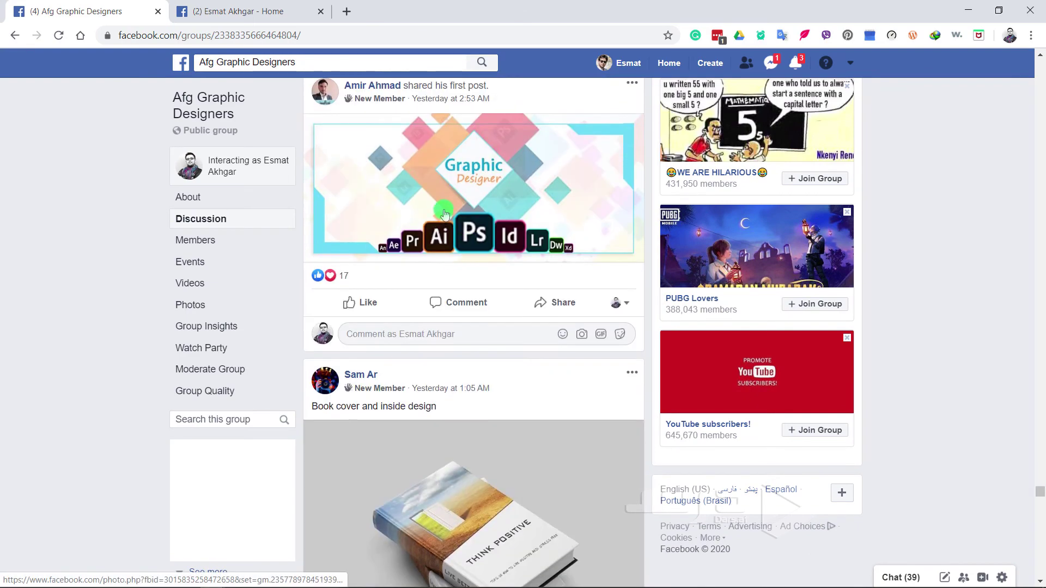
scroll(448, 245, "up", 1)
left_click(442, 248)
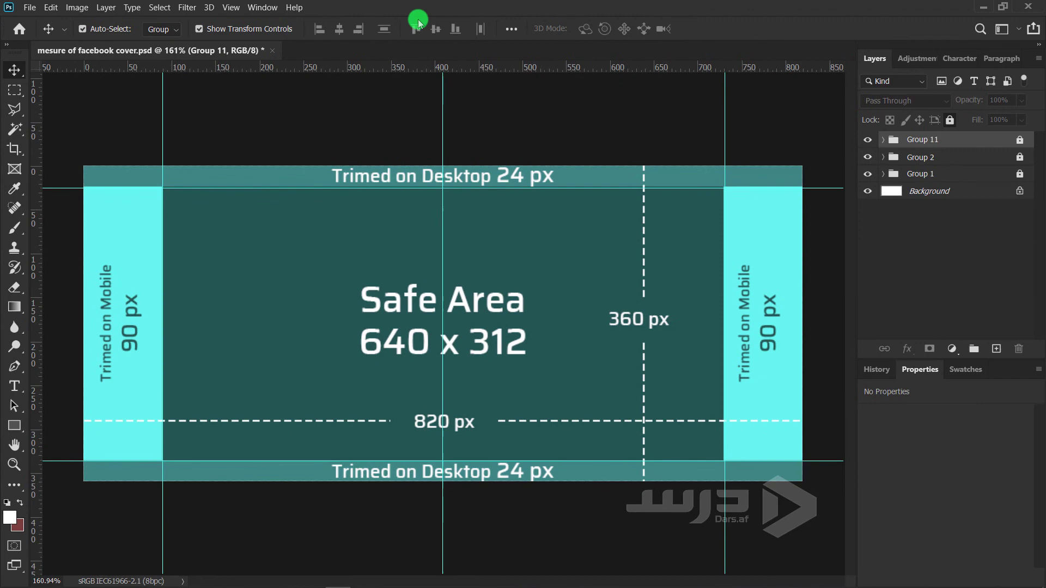
left_click_drag(419, 23, 747, 125)
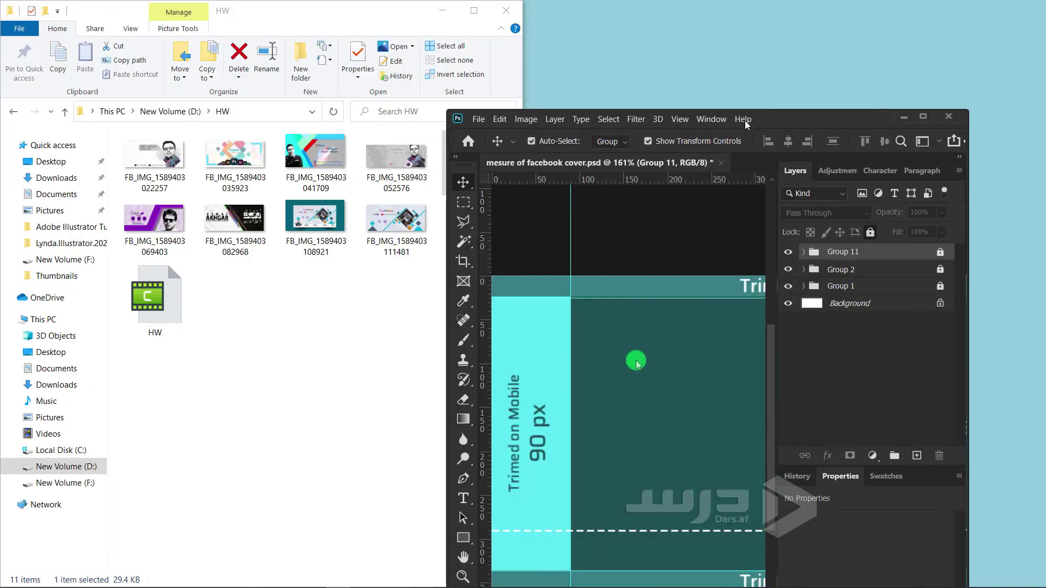
left_click_drag(747, 125, 773, 124)
left_click(245, 179)
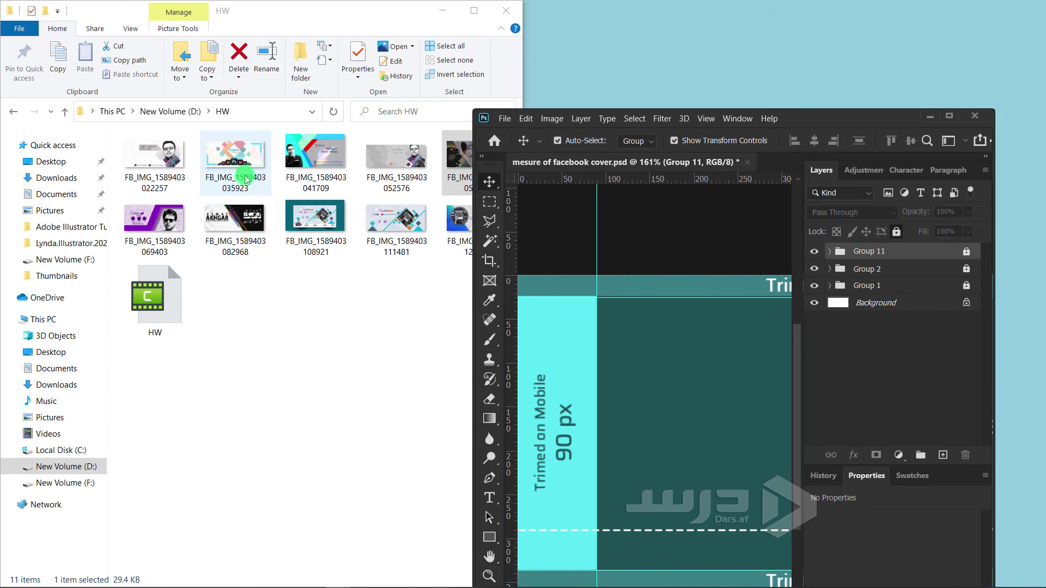
left_click(642, 305)
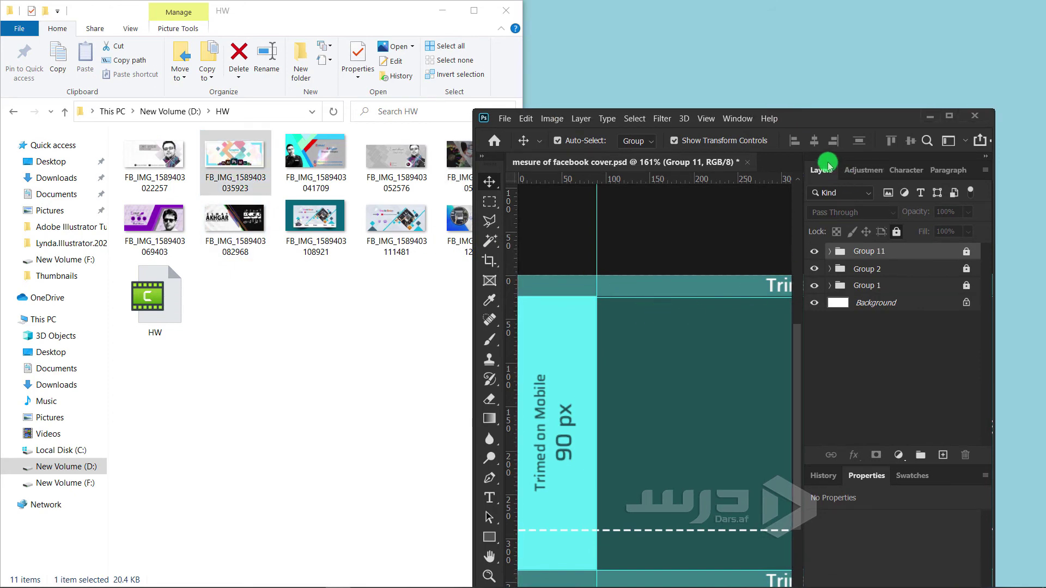
double_click(833, 119)
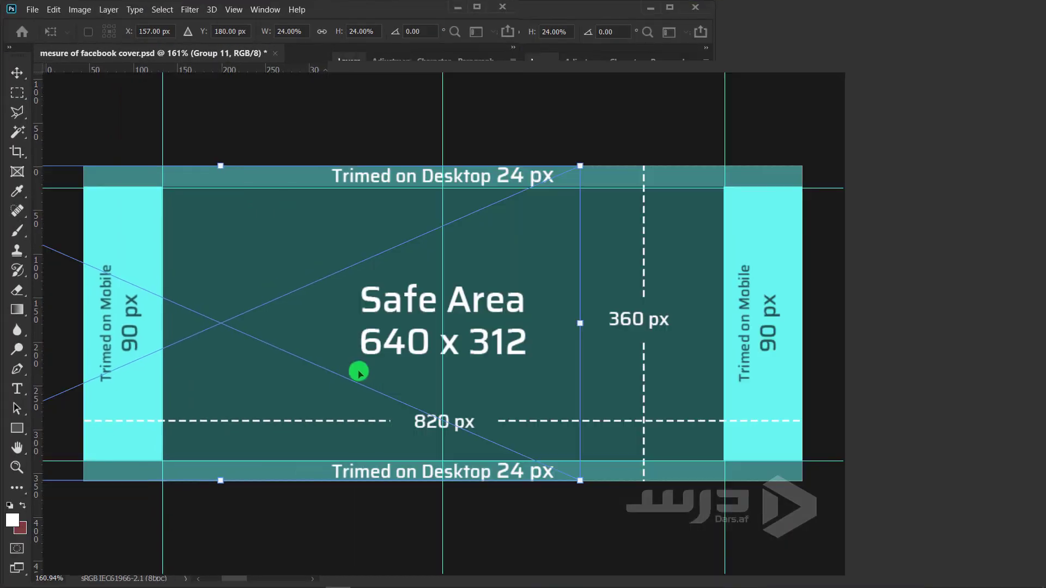
Move the Graphic Designer cover to X 412 px, commit it, and deselect.
left_click_drag(359, 373, 586, 344)
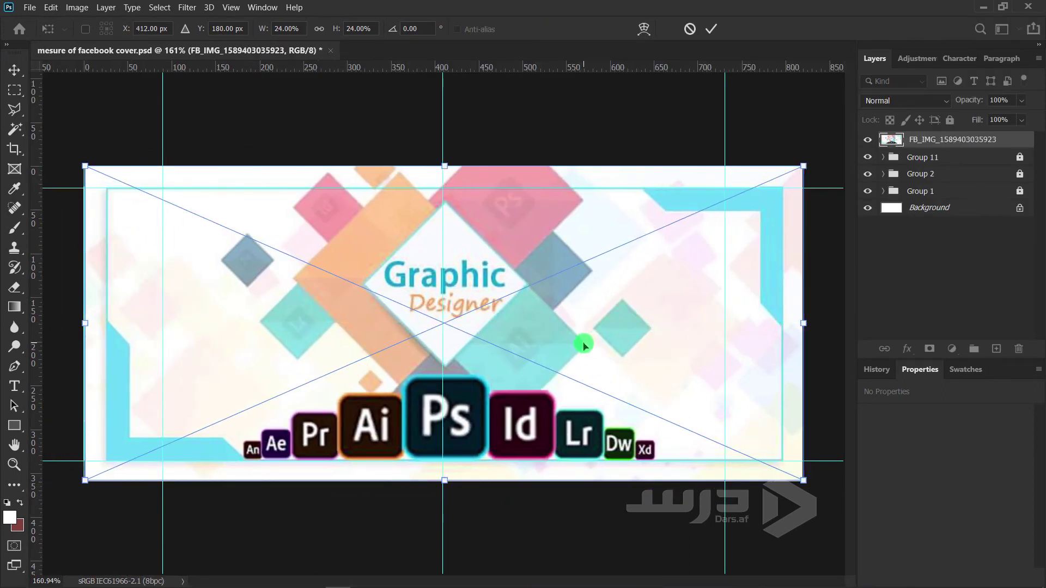
key("Return")
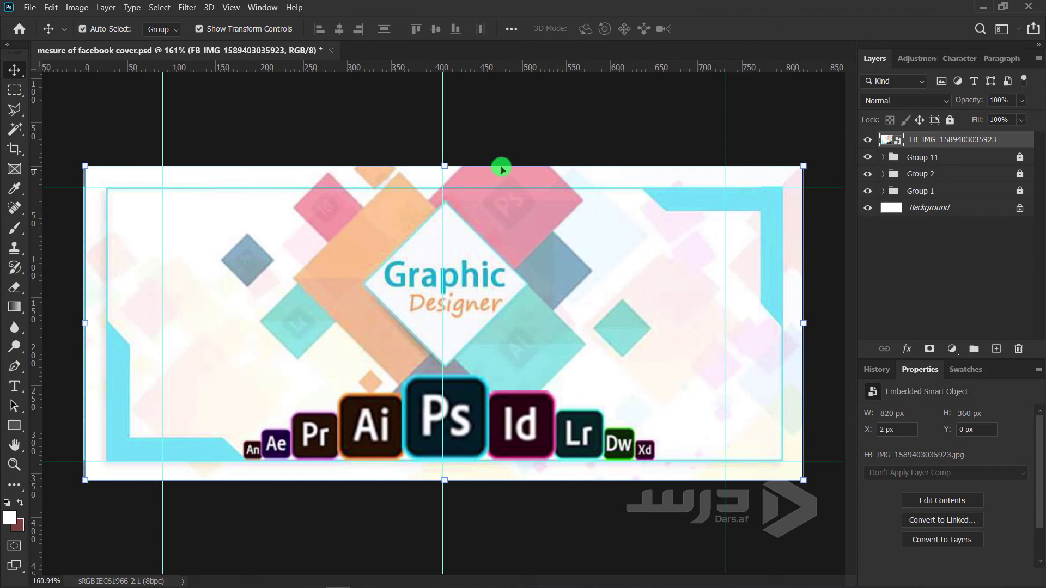
left_click(583, 504)
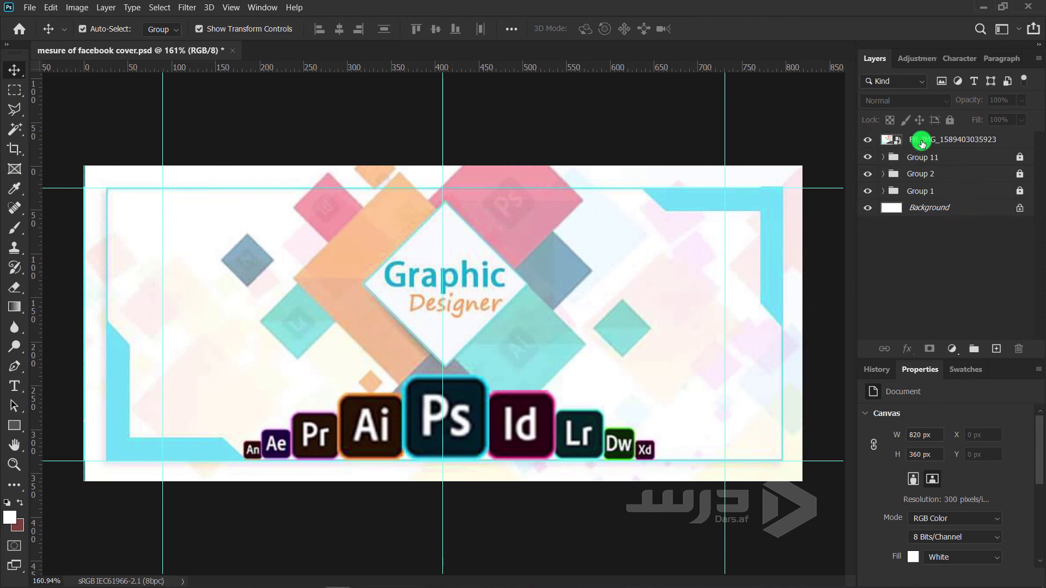
Hide and re-show the pastel cover to compare it with the safe-area guide.
left_click(868, 140)
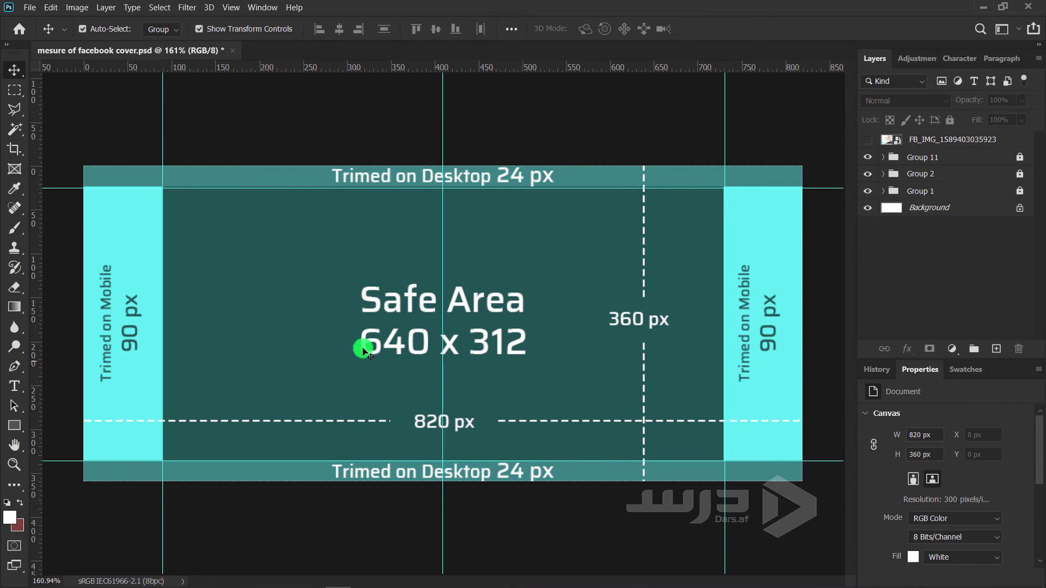
left_click(868, 140)
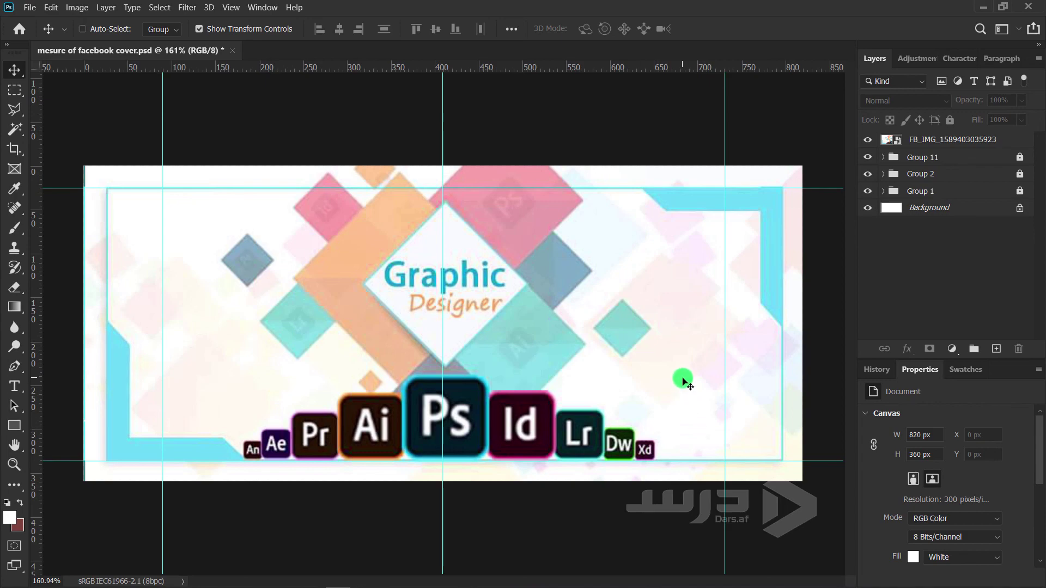
scroll(599, 426, "down", 2)
scroll(599, 424, "down", 5)
scroll(601, 422, "down", 5)
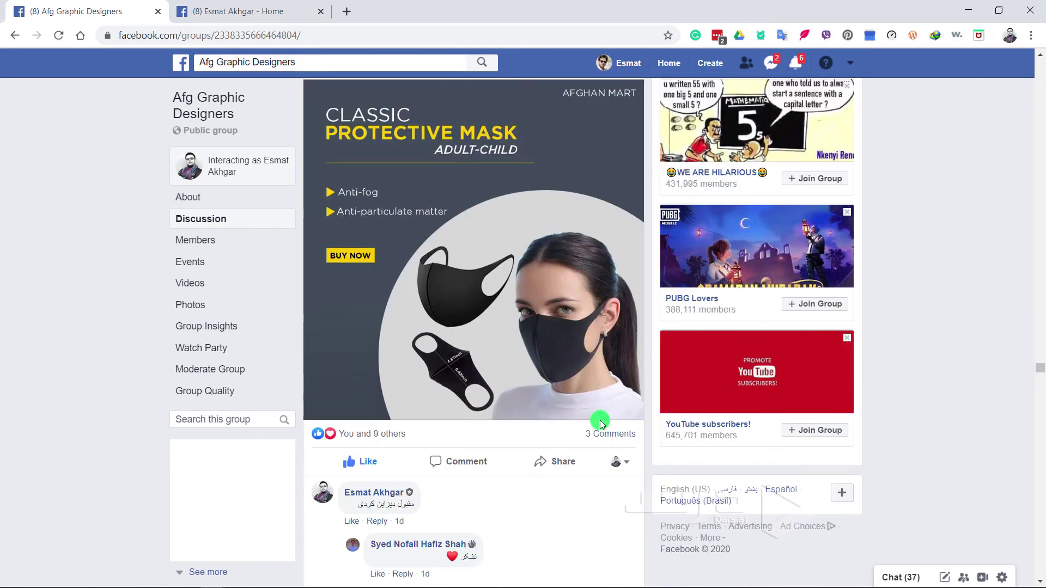
scroll(602, 424, "down", 5)
scroll(602, 424, "down", 5)
scroll(602, 423, "down", 5)
Move the Photoshop window to the lower right so the HW folder shows beside it.
scroll(602, 424, "down", 5)
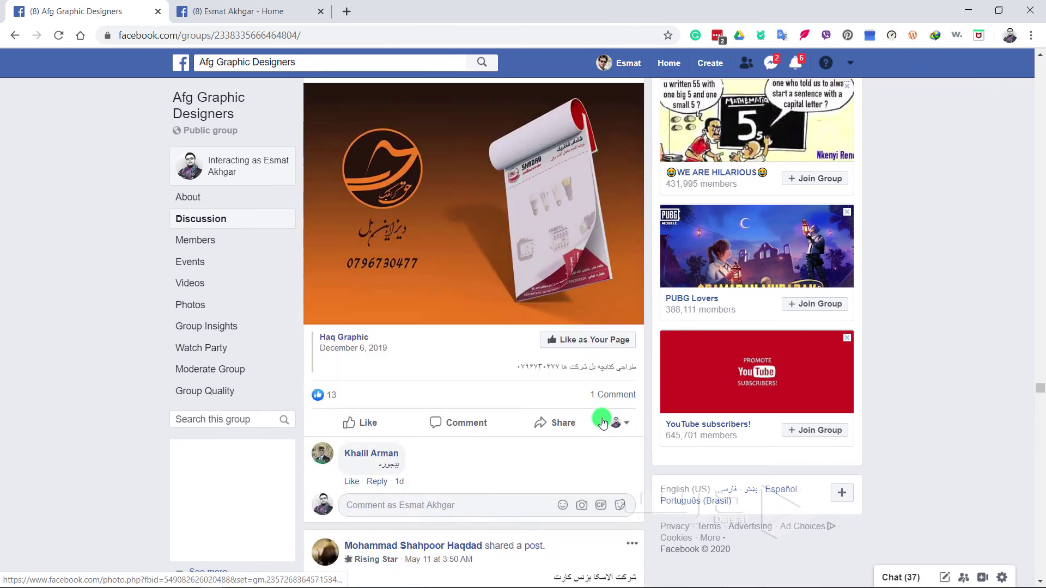
scroll(602, 424, "down", 8)
scroll(603, 423, "down", 6)
scroll(602, 423, "down", 5)
scroll(603, 423, "up", 4)
mouse_move(610, 420)
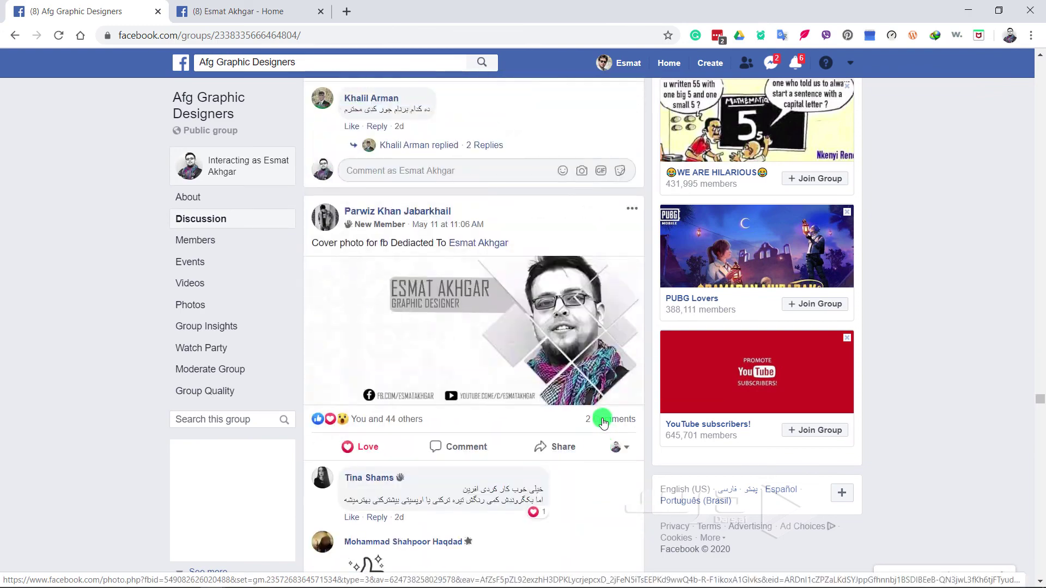
scroll(603, 422, "up", 2)
scroll(604, 423, "down", 2)
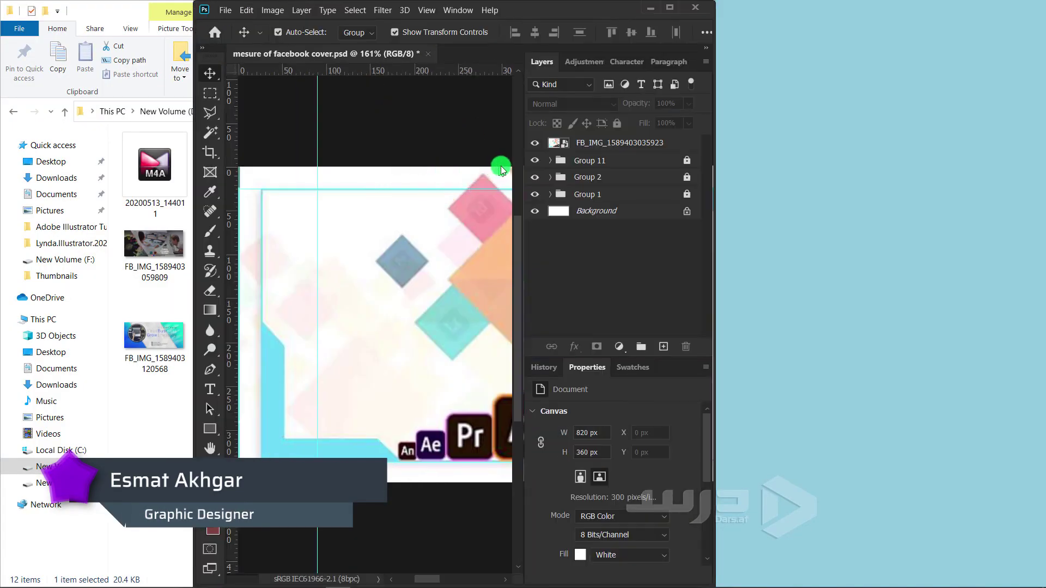
mouse_move(380, 12)
left_mouse_down()
mouse_move(544, 164)
mouse_move(681, 152)
left_mouse_up()
left_click_drag(242, 183, 608, 398)
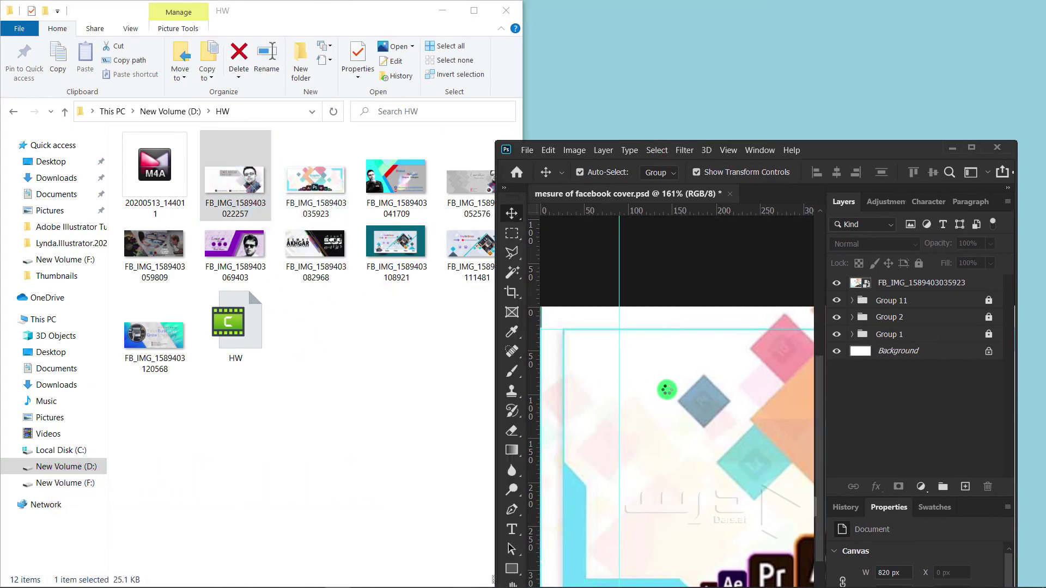
left_click_drag(836, 155, 437, 7)
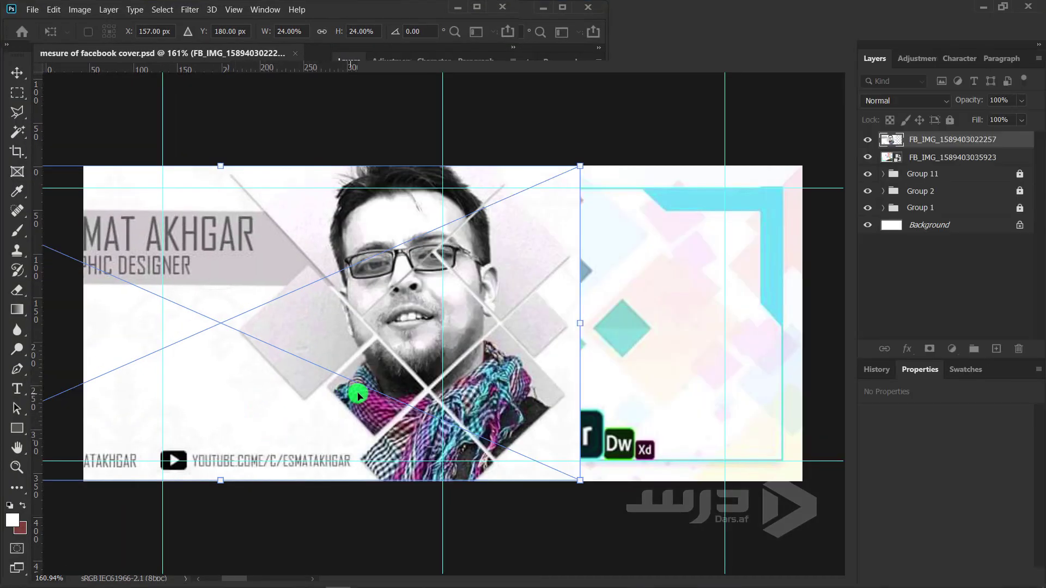
left_click_drag(357, 395, 581, 400)
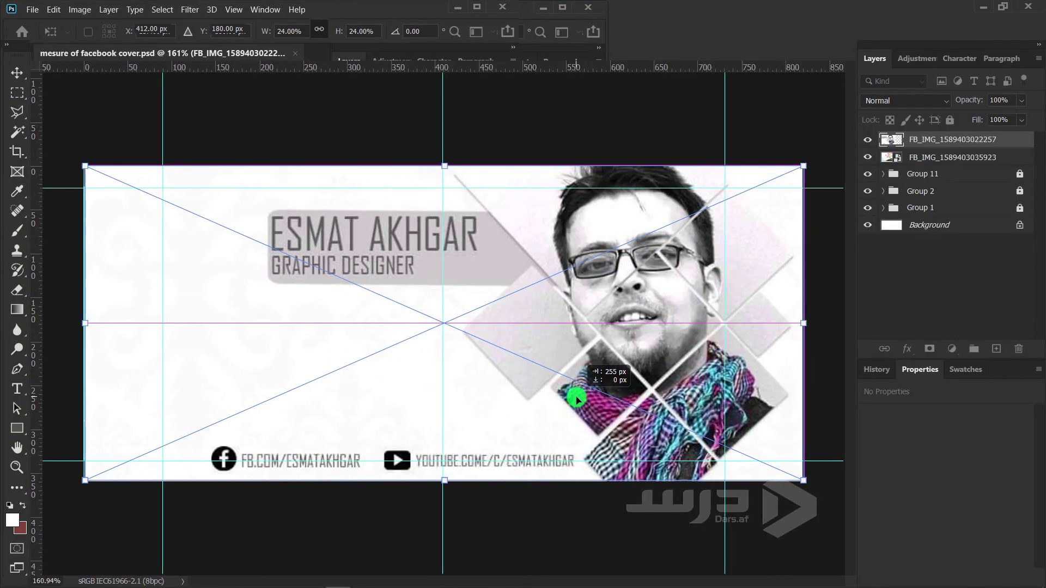
left_click_drag(582, 399, 575, 399)
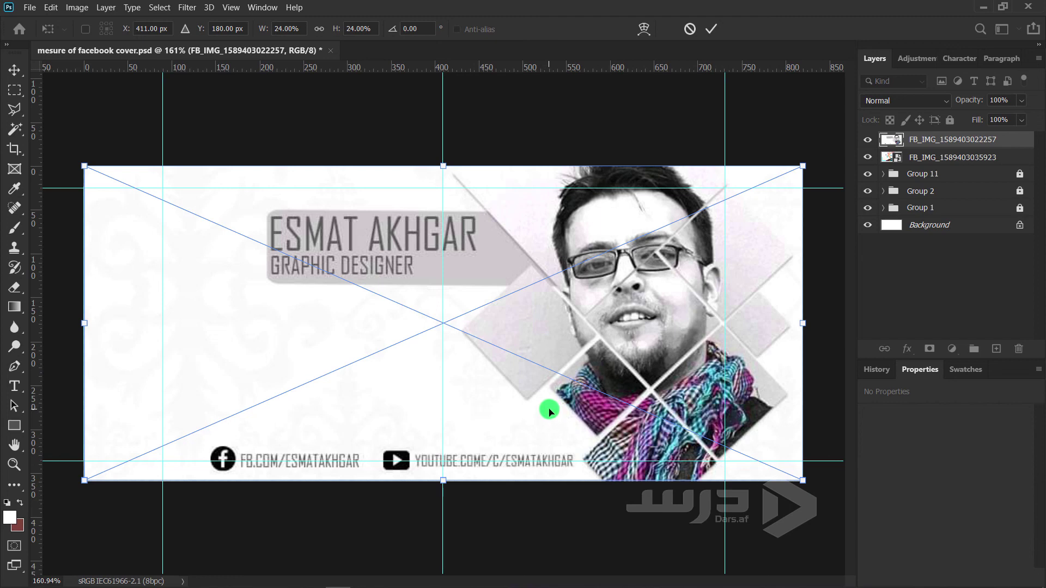
key("Return")
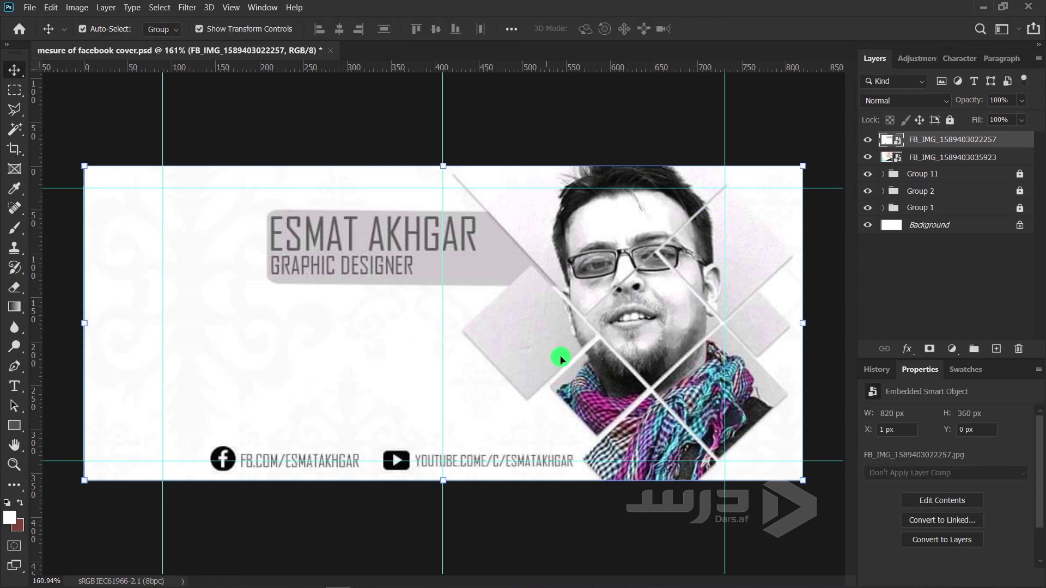
left_click(143, 104)
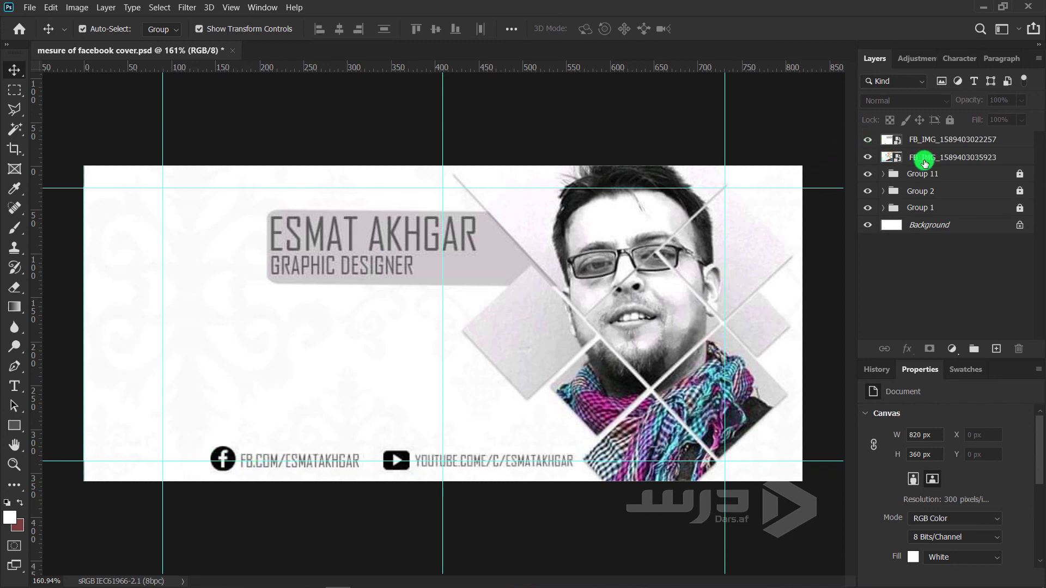
left_click(868, 157)
left_click(922, 158)
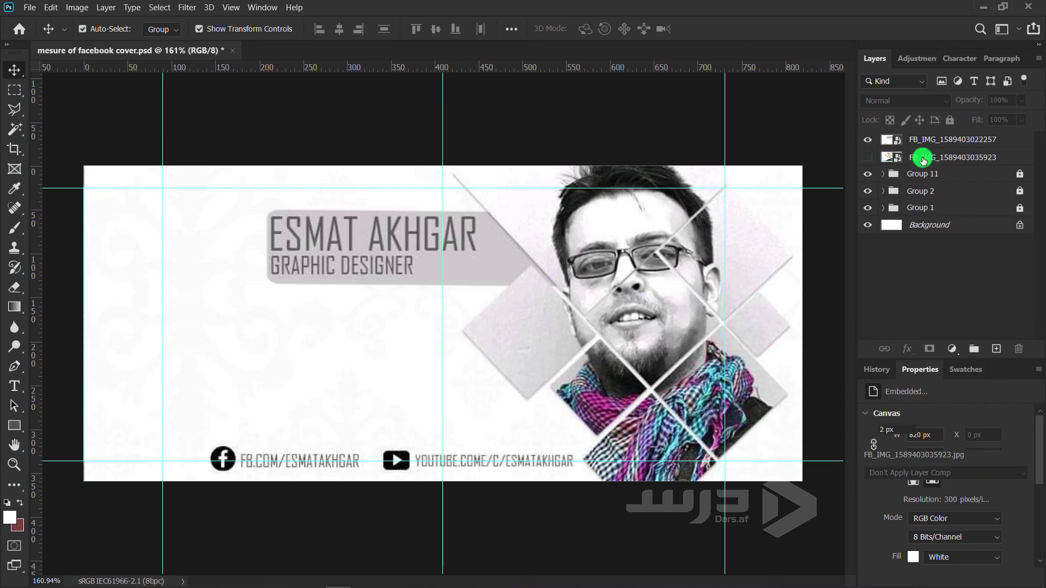
key("Delete")
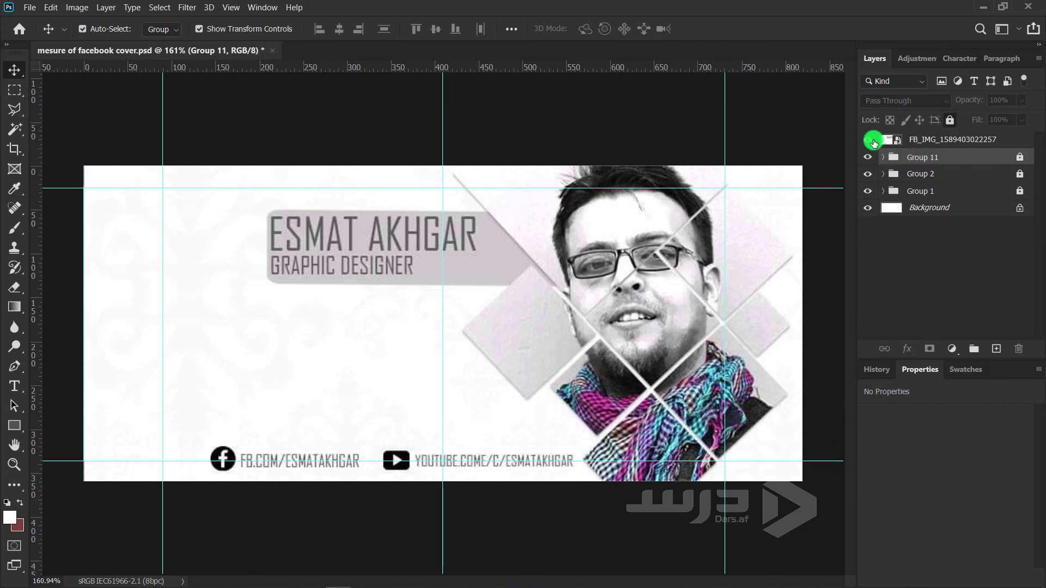
left_click(869, 140)
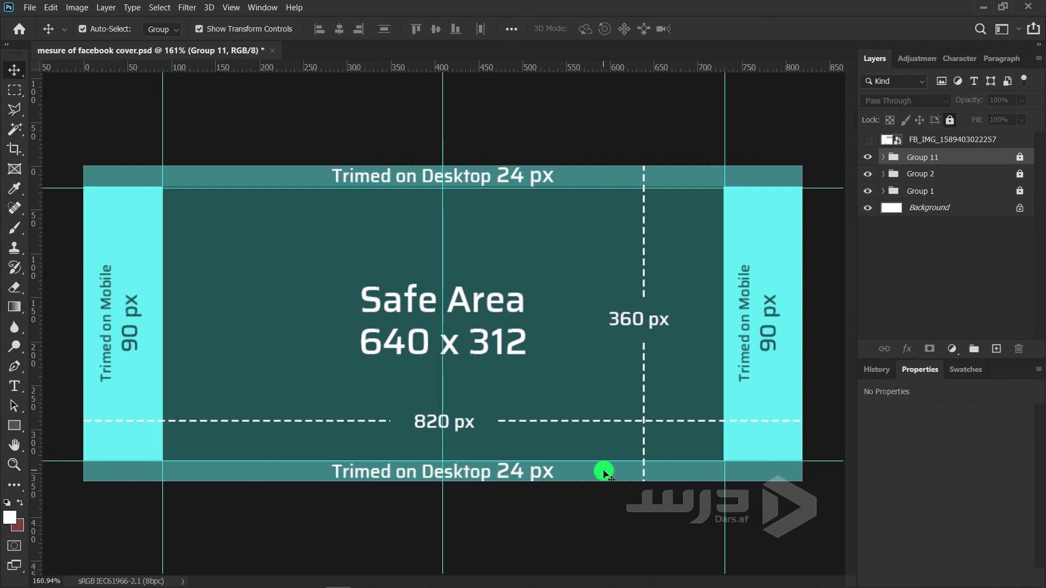
left_click(868, 139)
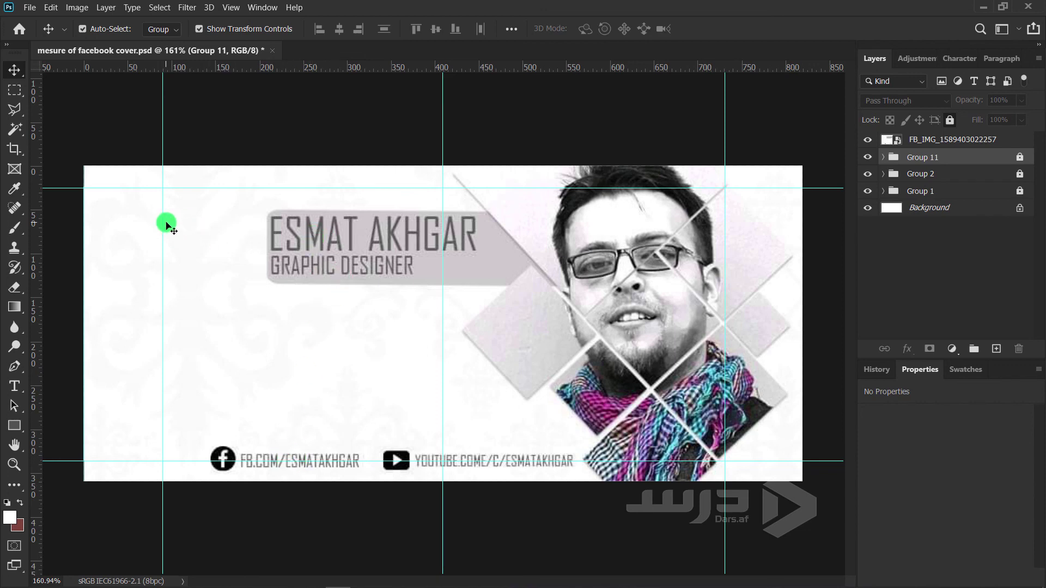
Remove the extra vertical guide and shrink Photoshop to the lower right, revealing File Explorer.
key("ctrl+z")
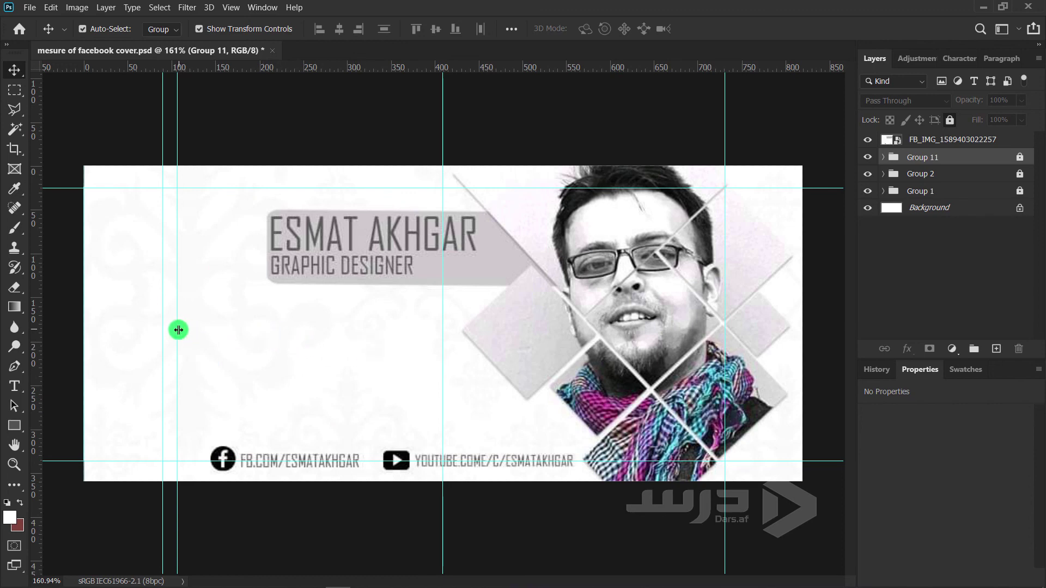
left_click_drag(179, 330, 33, 305)
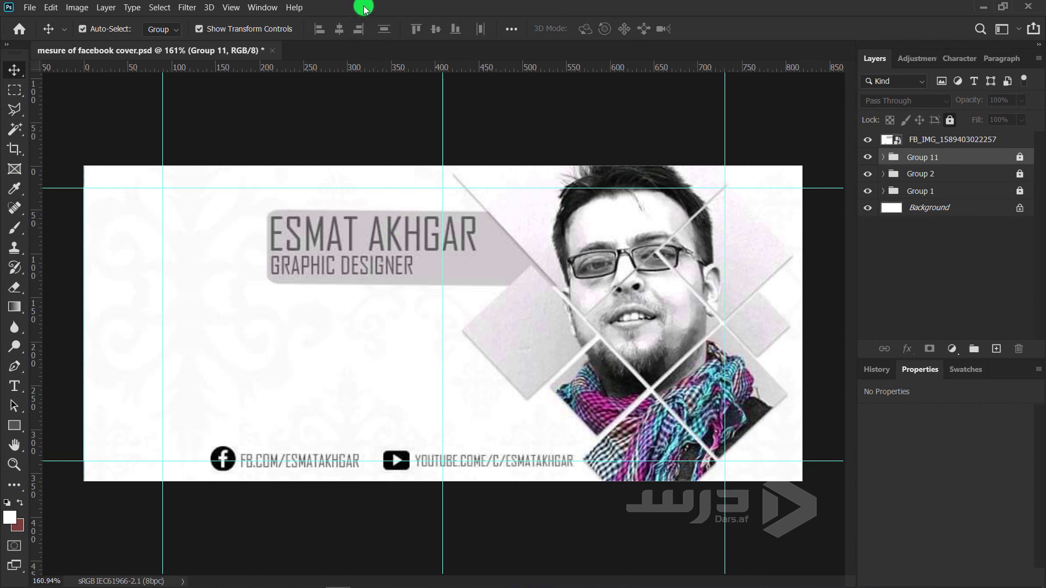
left_click_drag(364, 8, 615, 192)
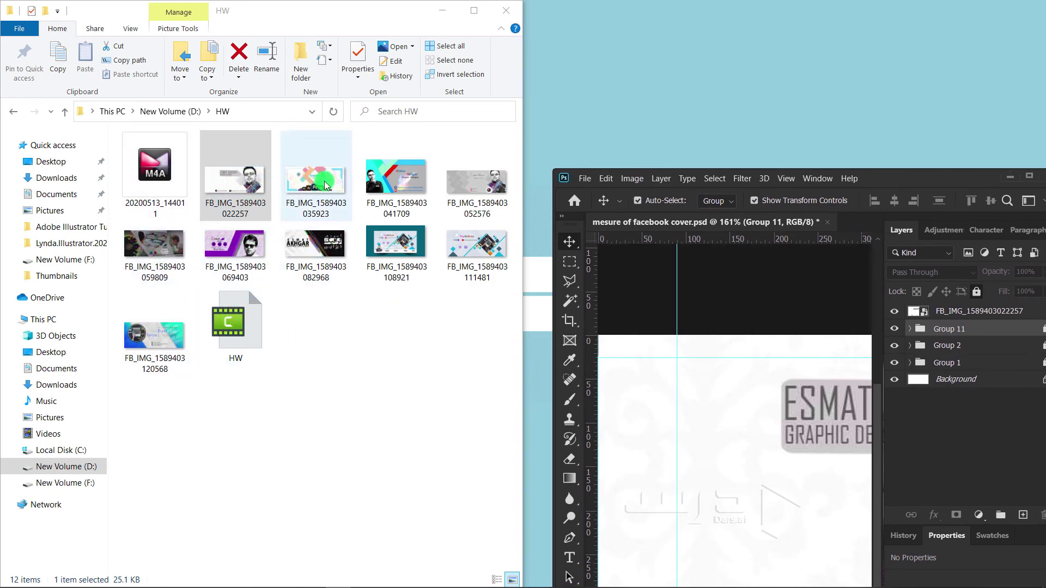
left_click(472, 12)
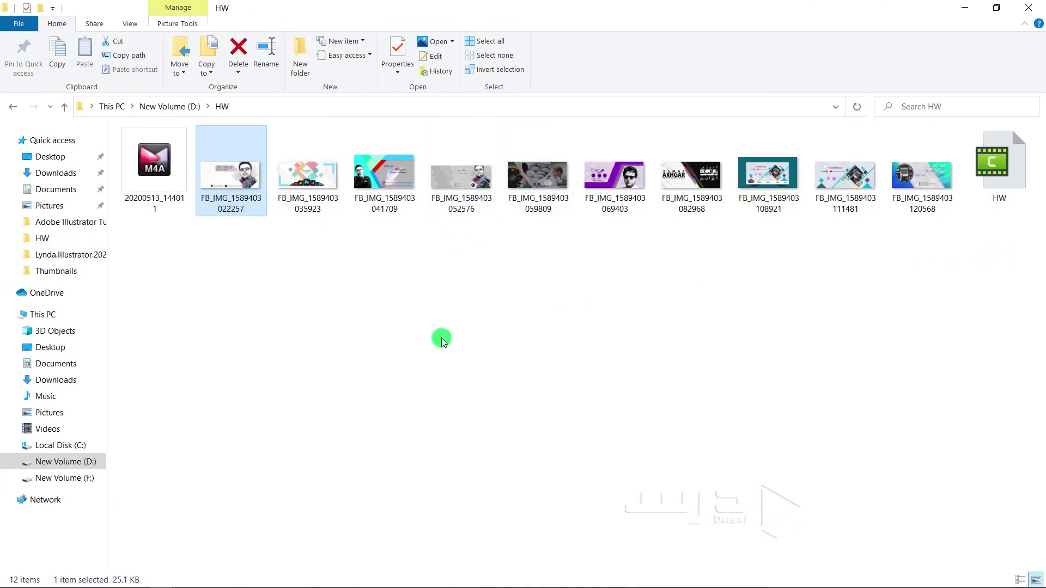
scroll(240, 191, "up", 2, "ctrl")
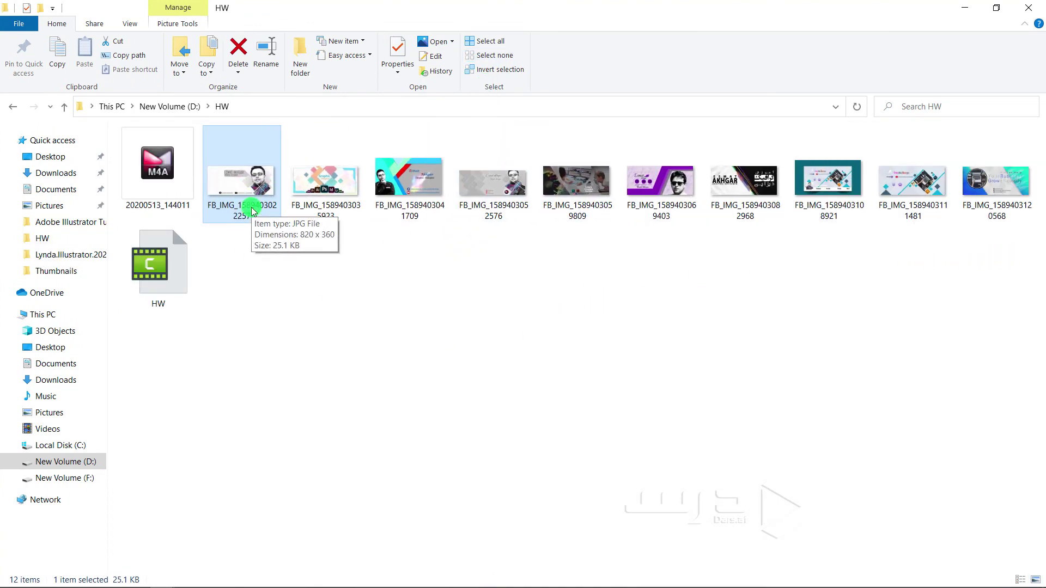
scroll(250, 206, "up", 2, "ctrl")
scroll(250, 222, "up", 2, "ctrl")
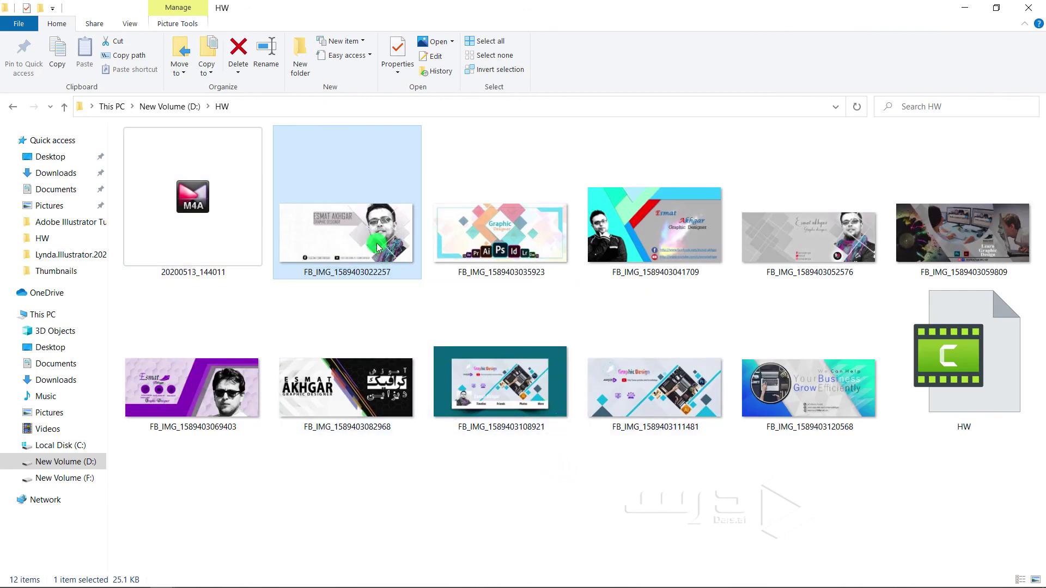
left_click(495, 258, "ctrl")
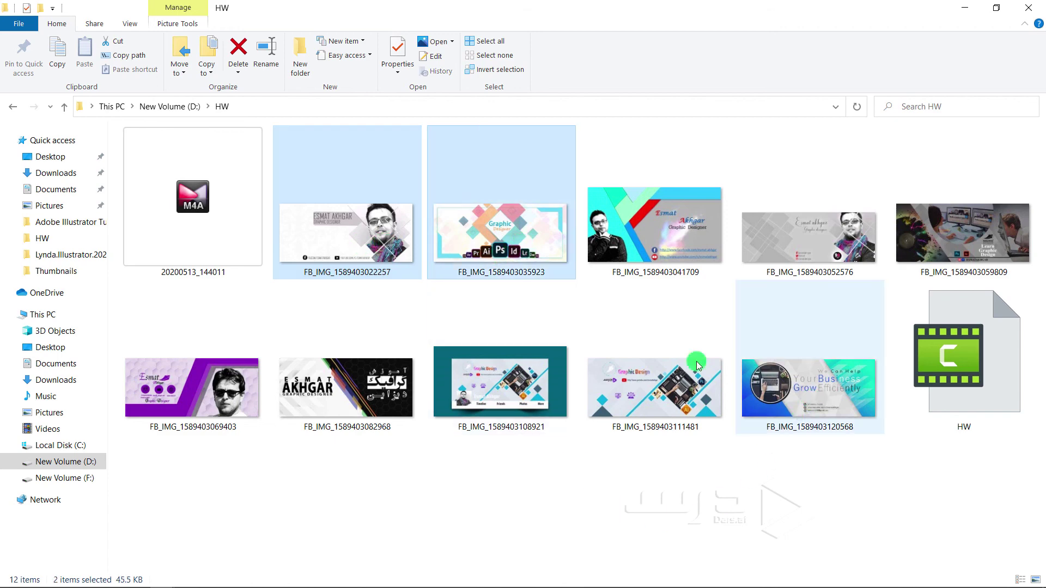
left_click(837, 415, "ctrl")
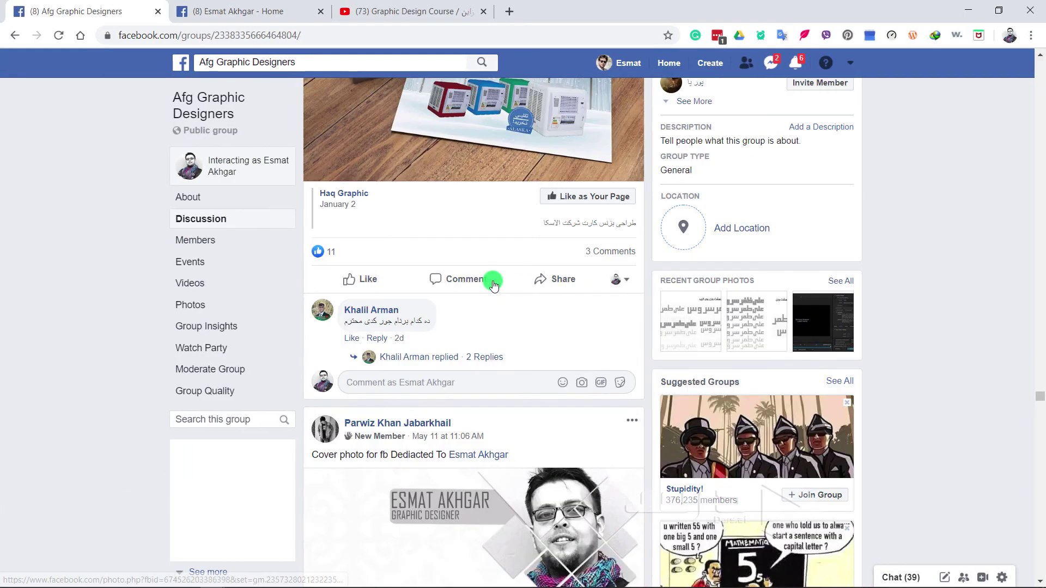
Scroll down the Afg Graphic Designers group feed through the cover-design posts.
scroll(495, 282, "down", 10)
scroll(495, 282, "down", 10)
scroll(494, 282, "down", 10)
scroll(494, 284, "down", 10)
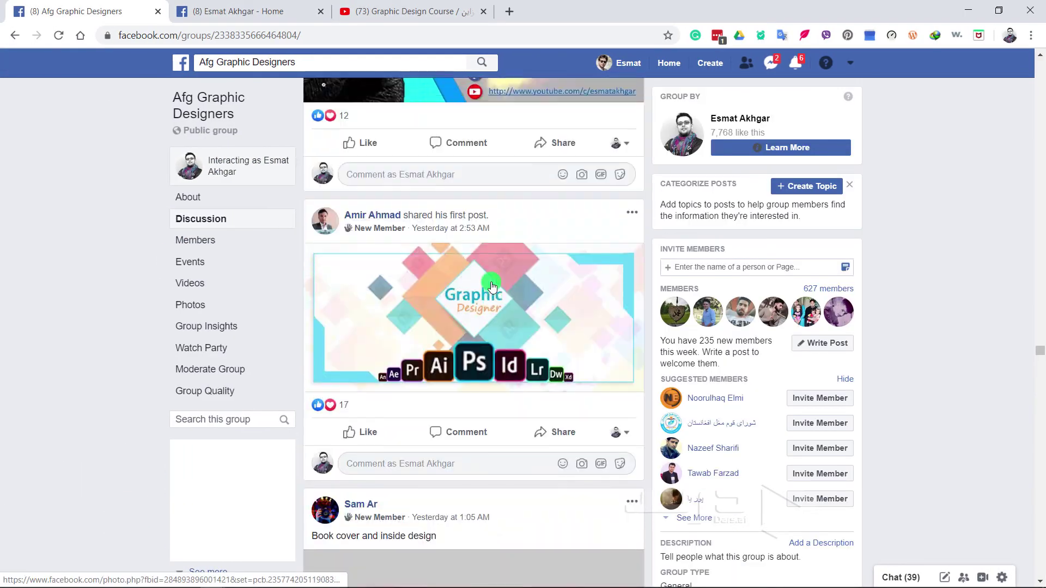
scroll(493, 283, "down", 10)
scroll(494, 284, "down", 10)
scroll(490, 283, "down", 5)
scroll(489, 283, "down", 8)
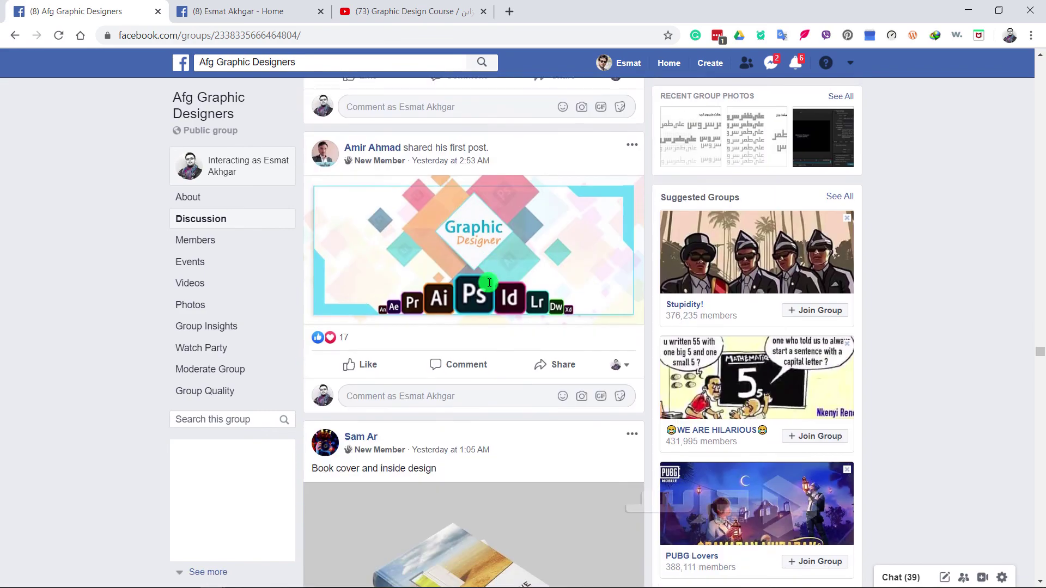
scroll(486, 277, "up", 2)
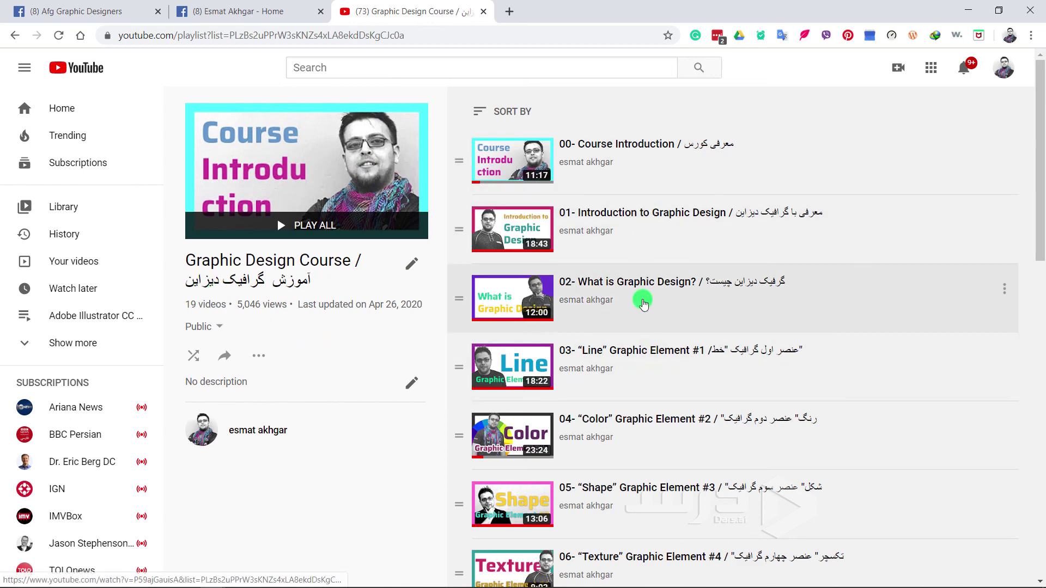
scroll(642, 304, "down", 1)
scroll(642, 304, "down", 1)
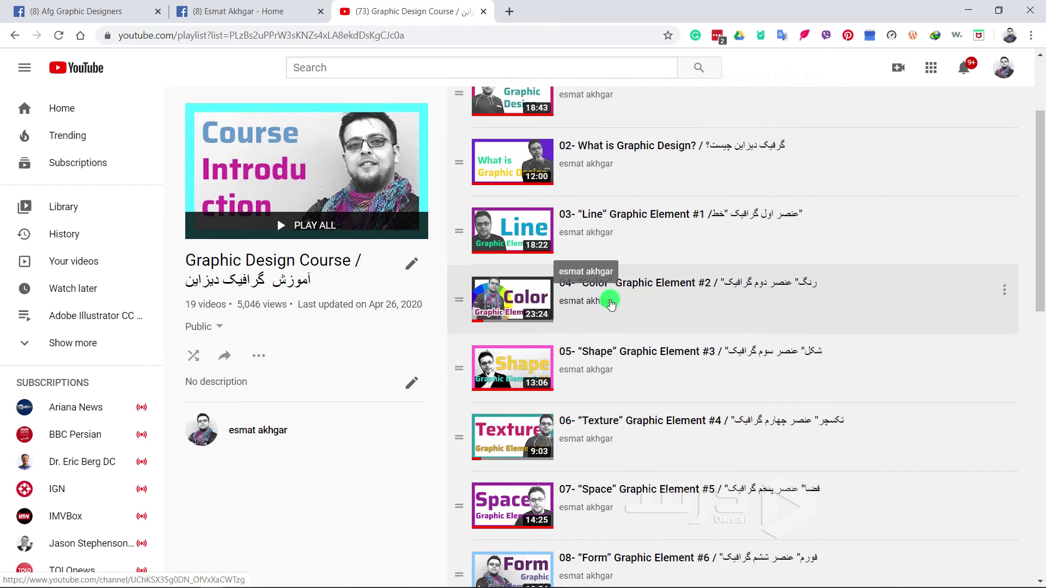
scroll(650, 361, "down", 3)
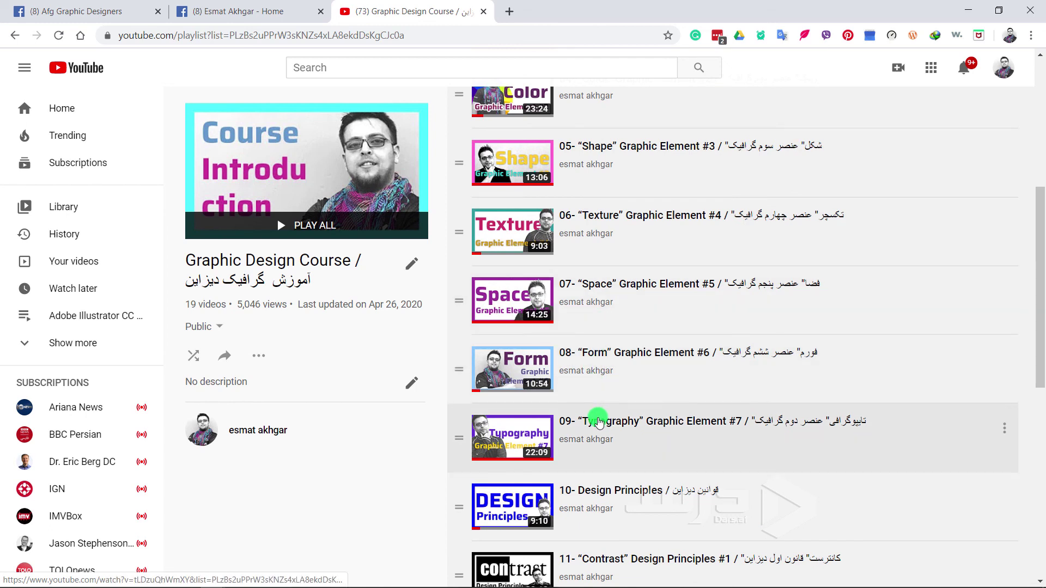
scroll(599, 393, "down", 1)
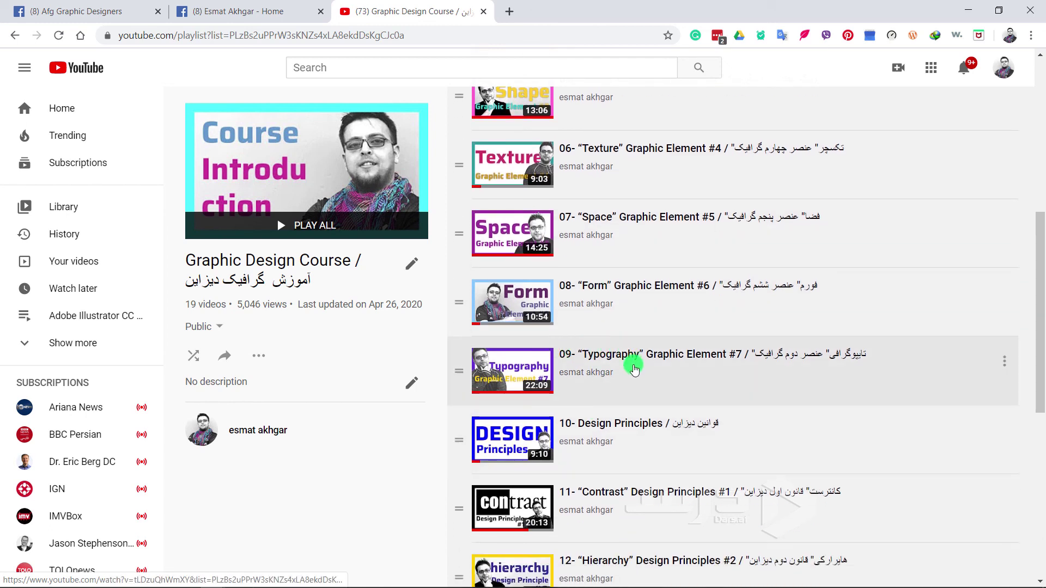
scroll(633, 369, "down", 2)
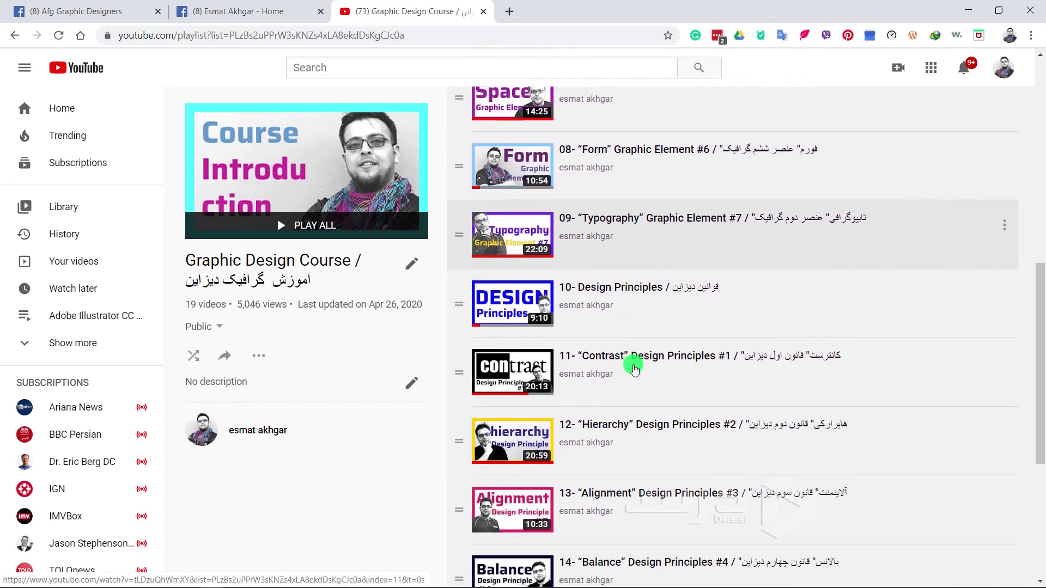
scroll(588, 375, "down", 3)
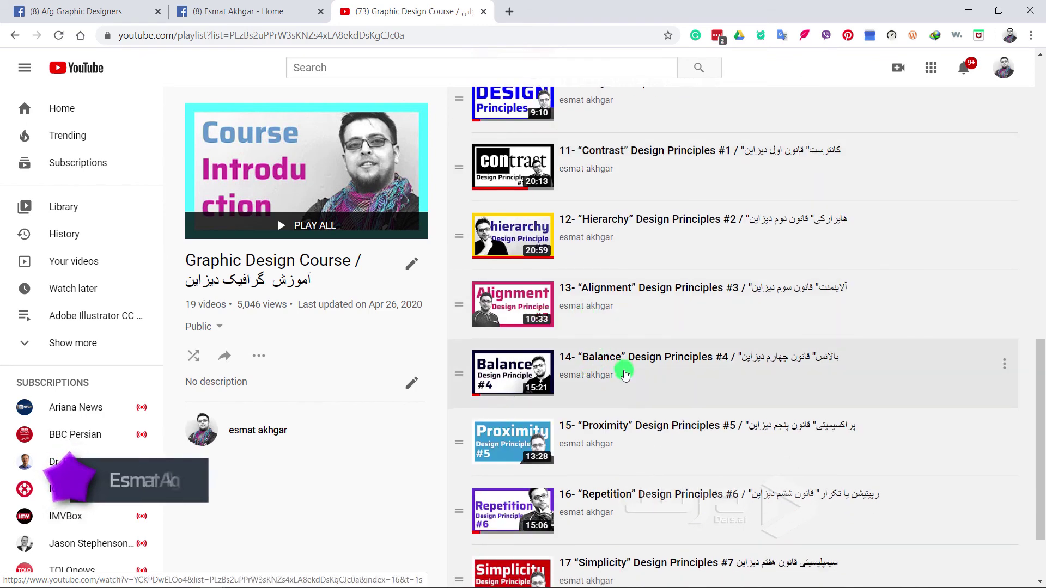
scroll(599, 338, "down", 1)
scroll(599, 371, "down", 1)
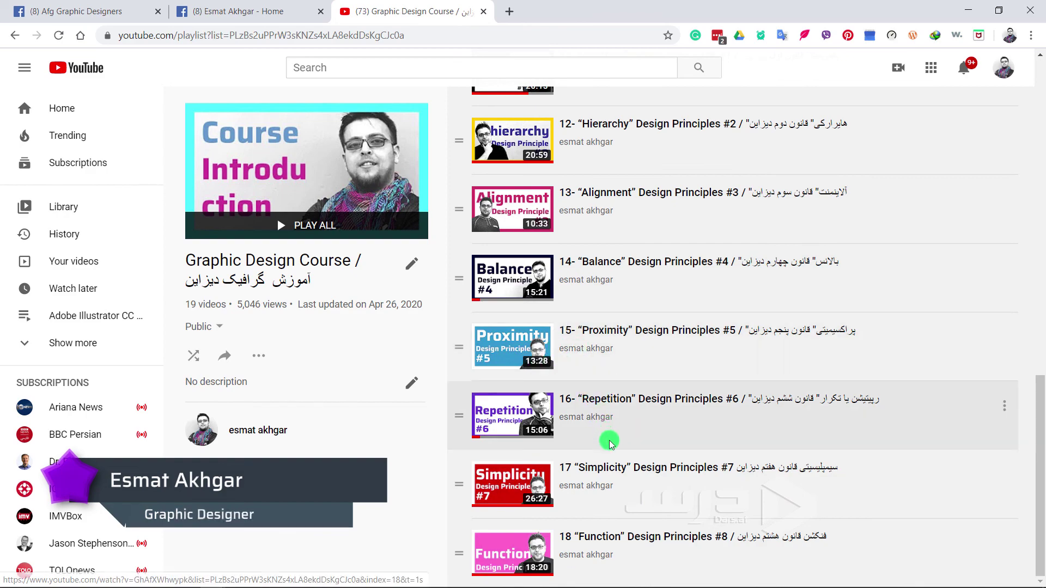
scroll(605, 337, "up", 10)
scroll(606, 340, "up", 3)
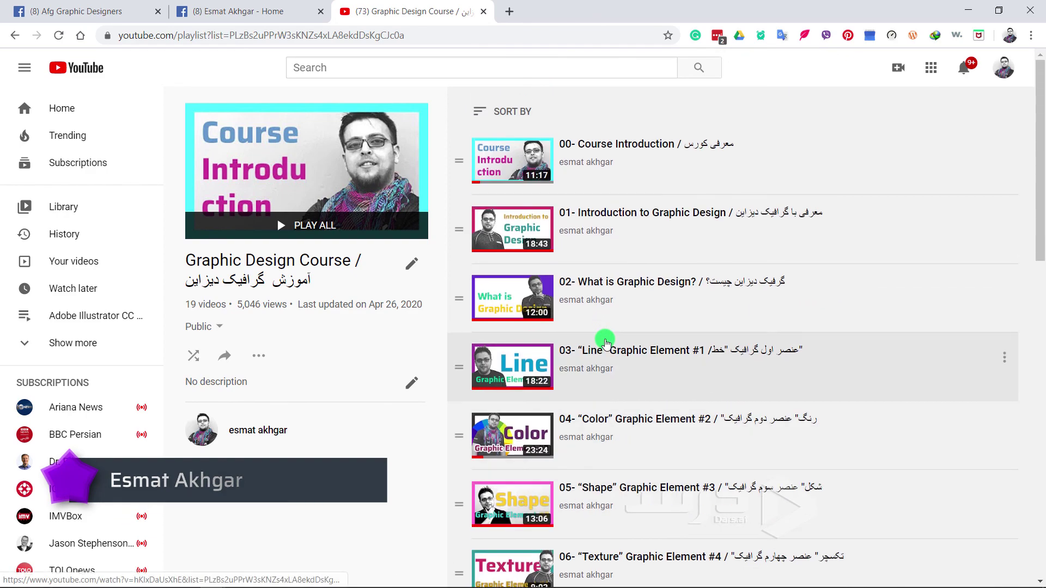